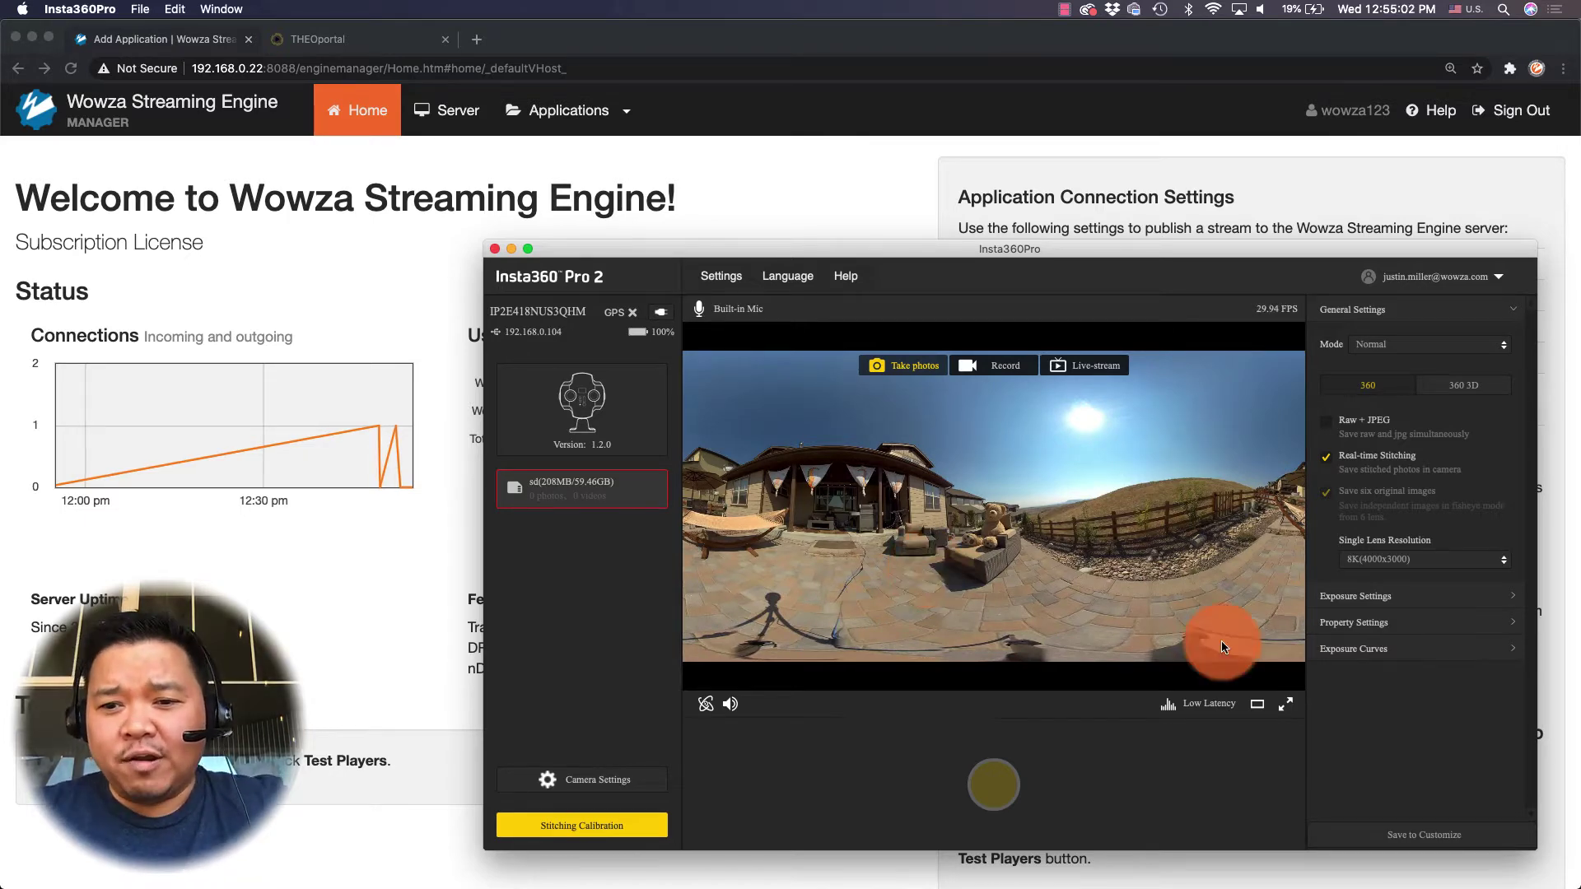
Switch the backyard preview to a Tiny Planet view and rotate it to look around the patio
{"action": "left_click", "coordinate": [1259, 701]}
{"action": "left_click", "coordinate": [1266, 649]}
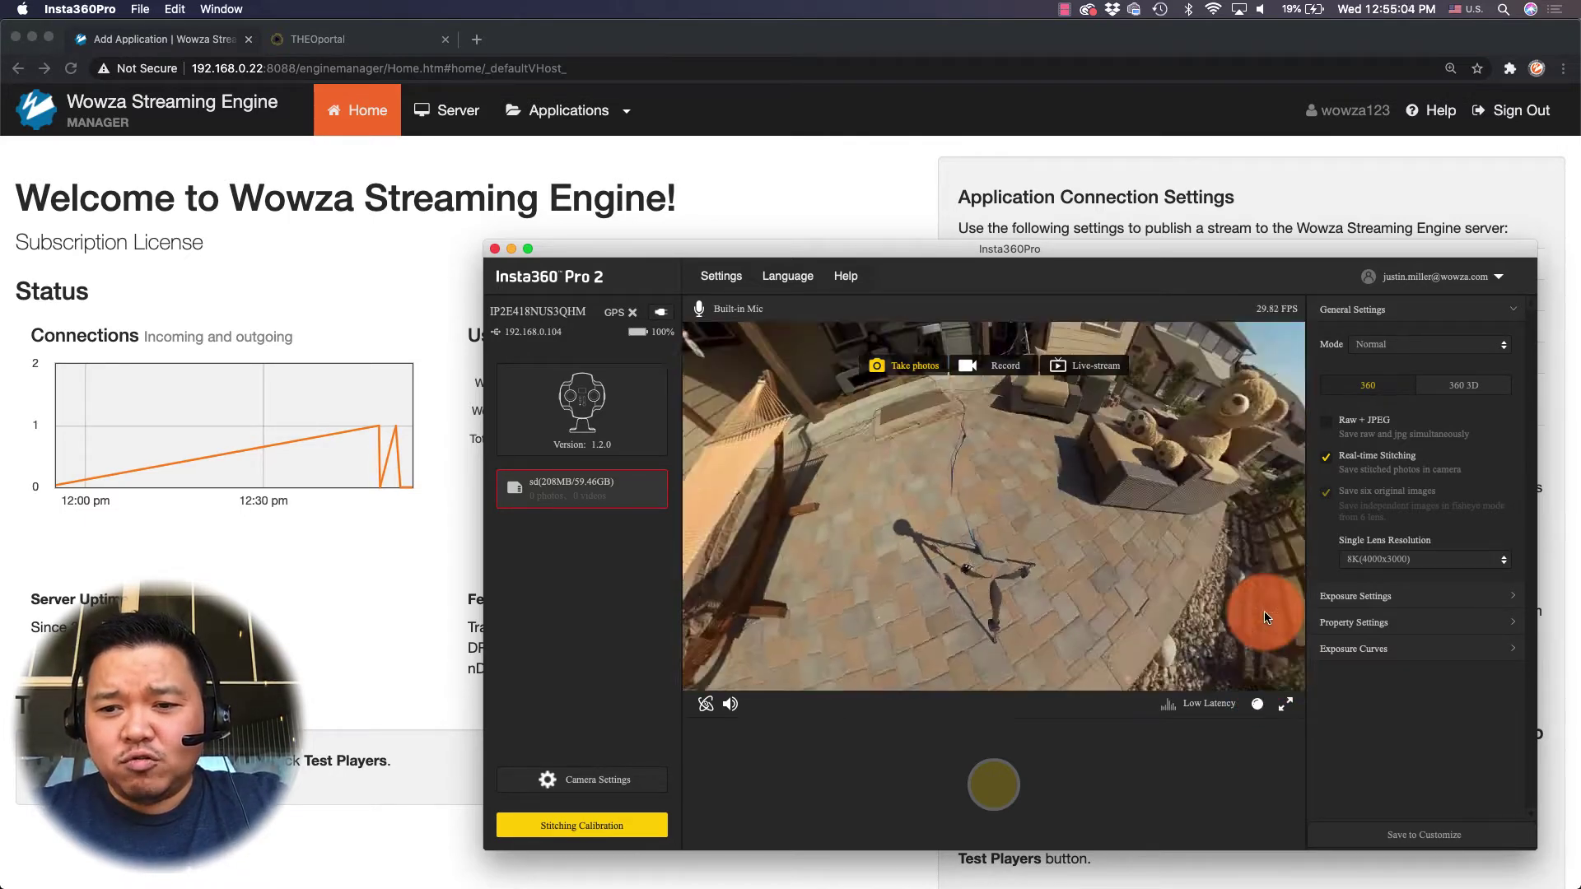
{"action": "left_click_drag", "start_coordinate": [925, 547], "coordinate": [954, 690]}
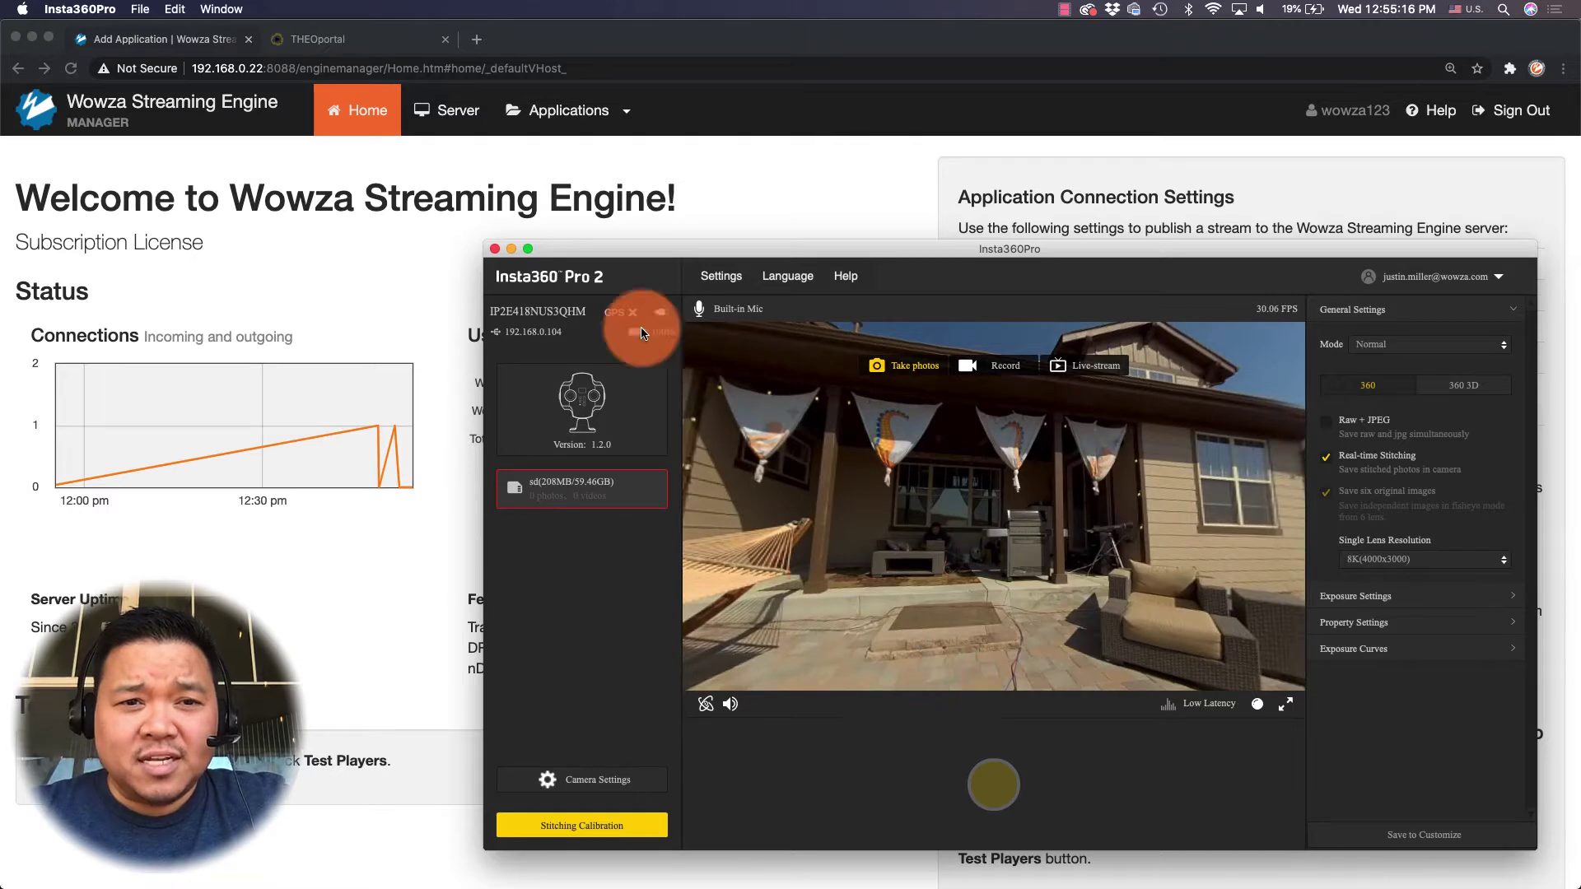
Add a new Live application named VR360 from the Applications page
{"action": "left_click", "coordinate": [626, 120]}
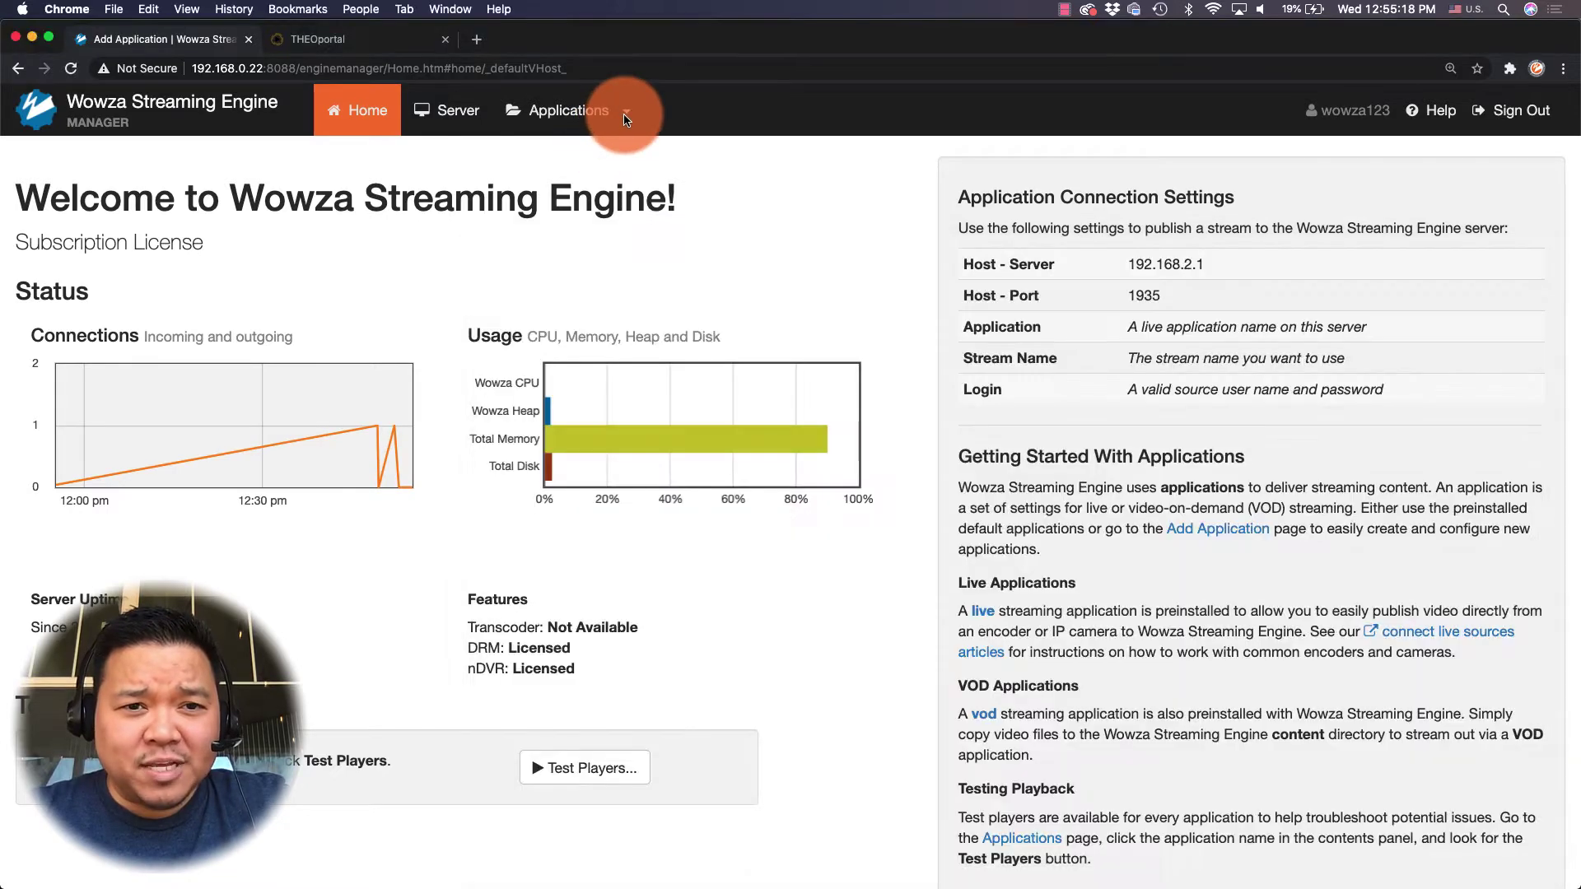
{"action": "left_click", "coordinate": [626, 120]}
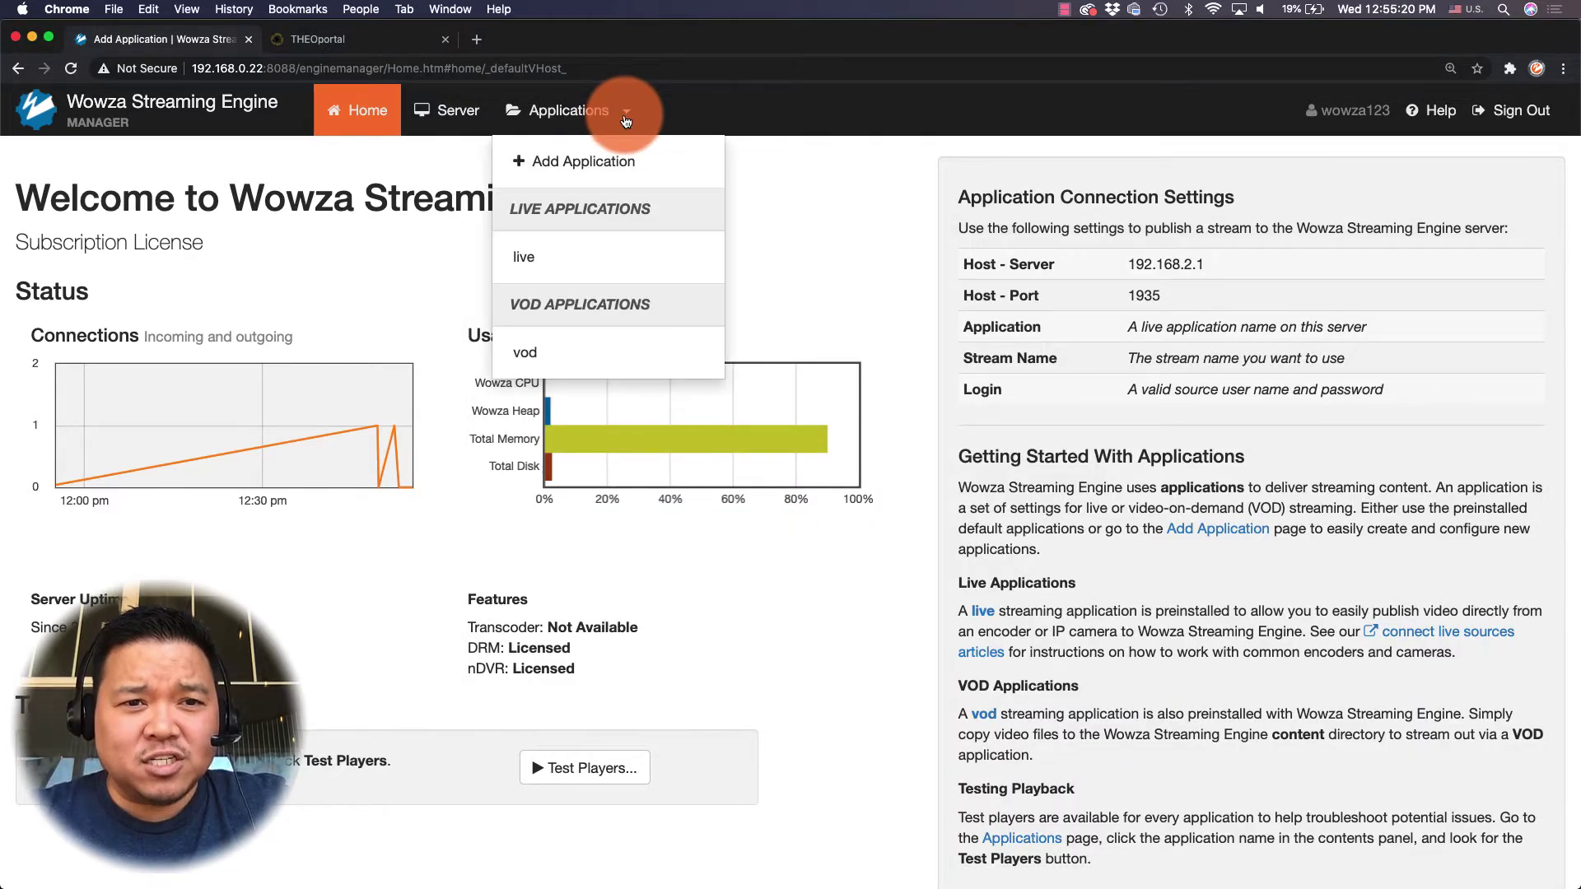
{"action": "left_click", "coordinate": [580, 160]}
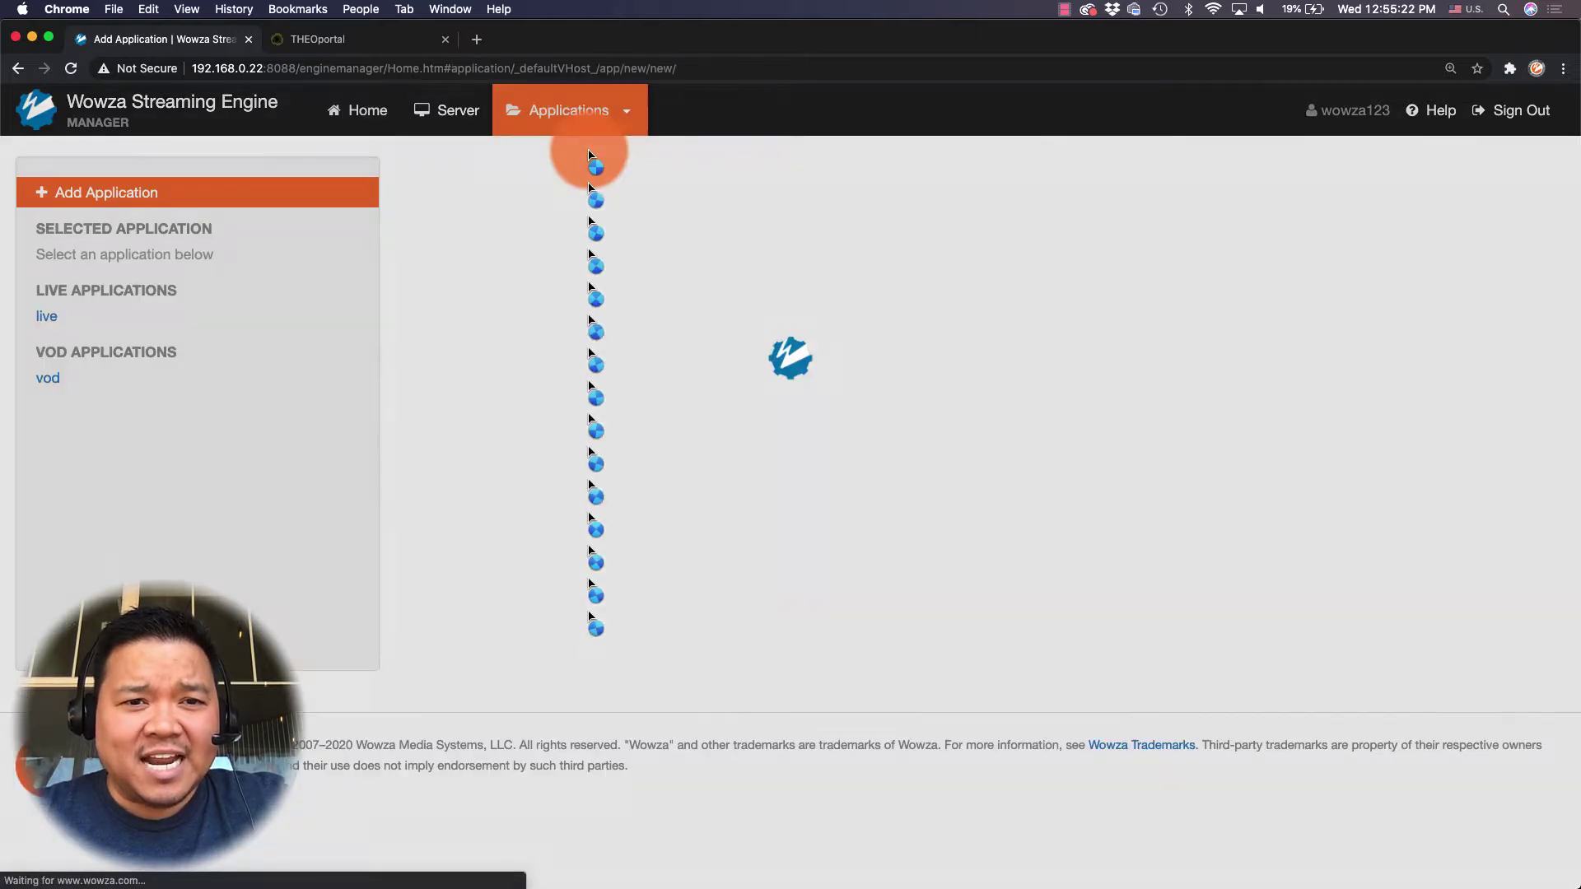
{"action": "left_click", "coordinate": [610, 365]}
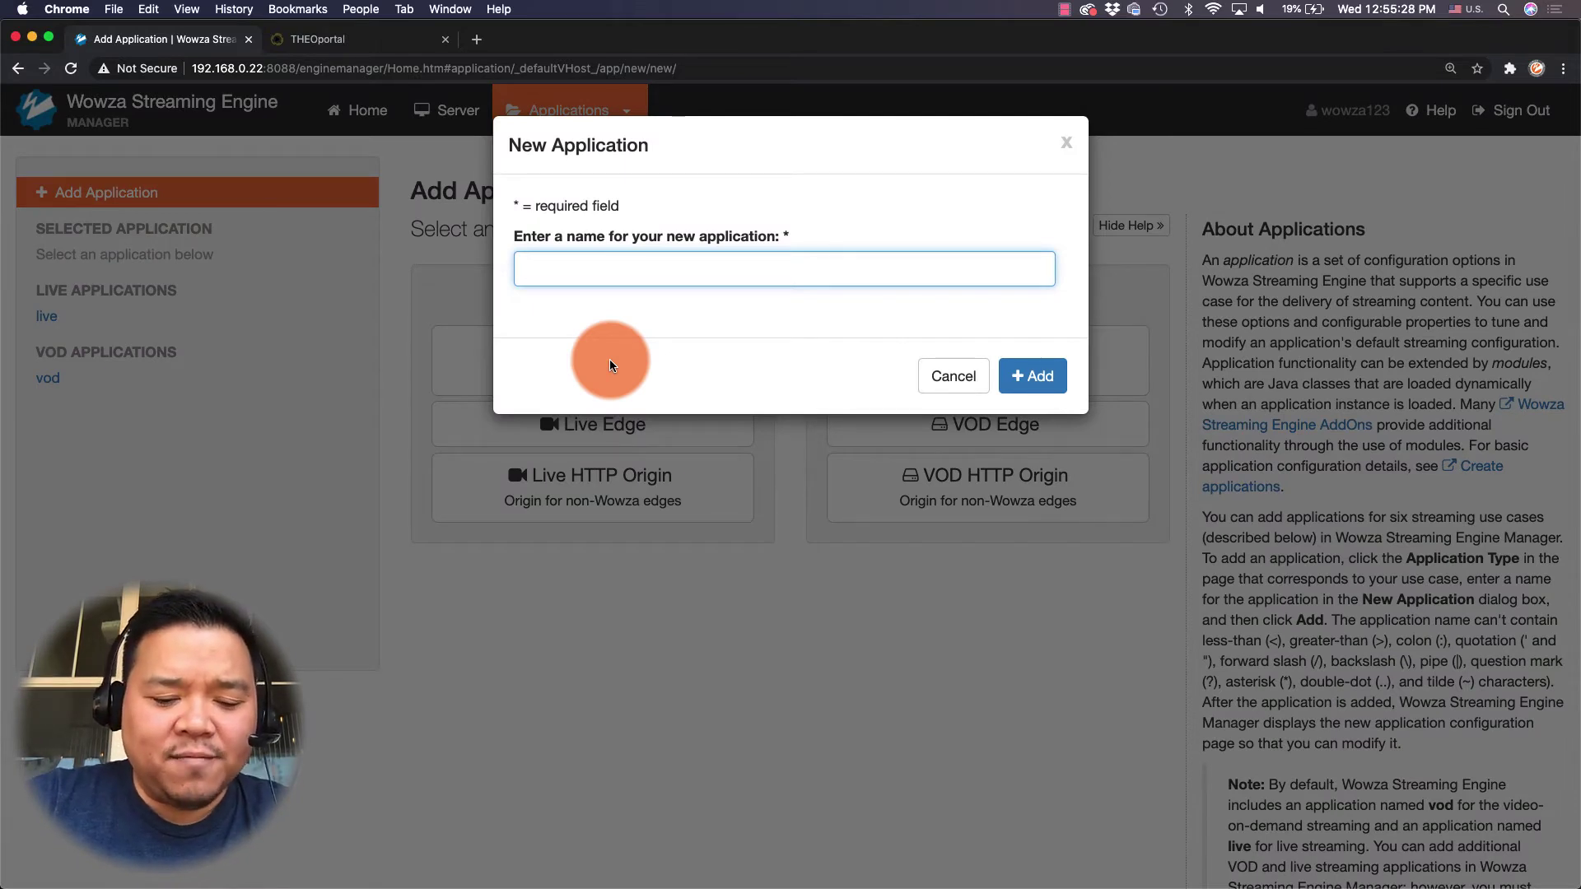
{"action": "type", "text": "VR360"}
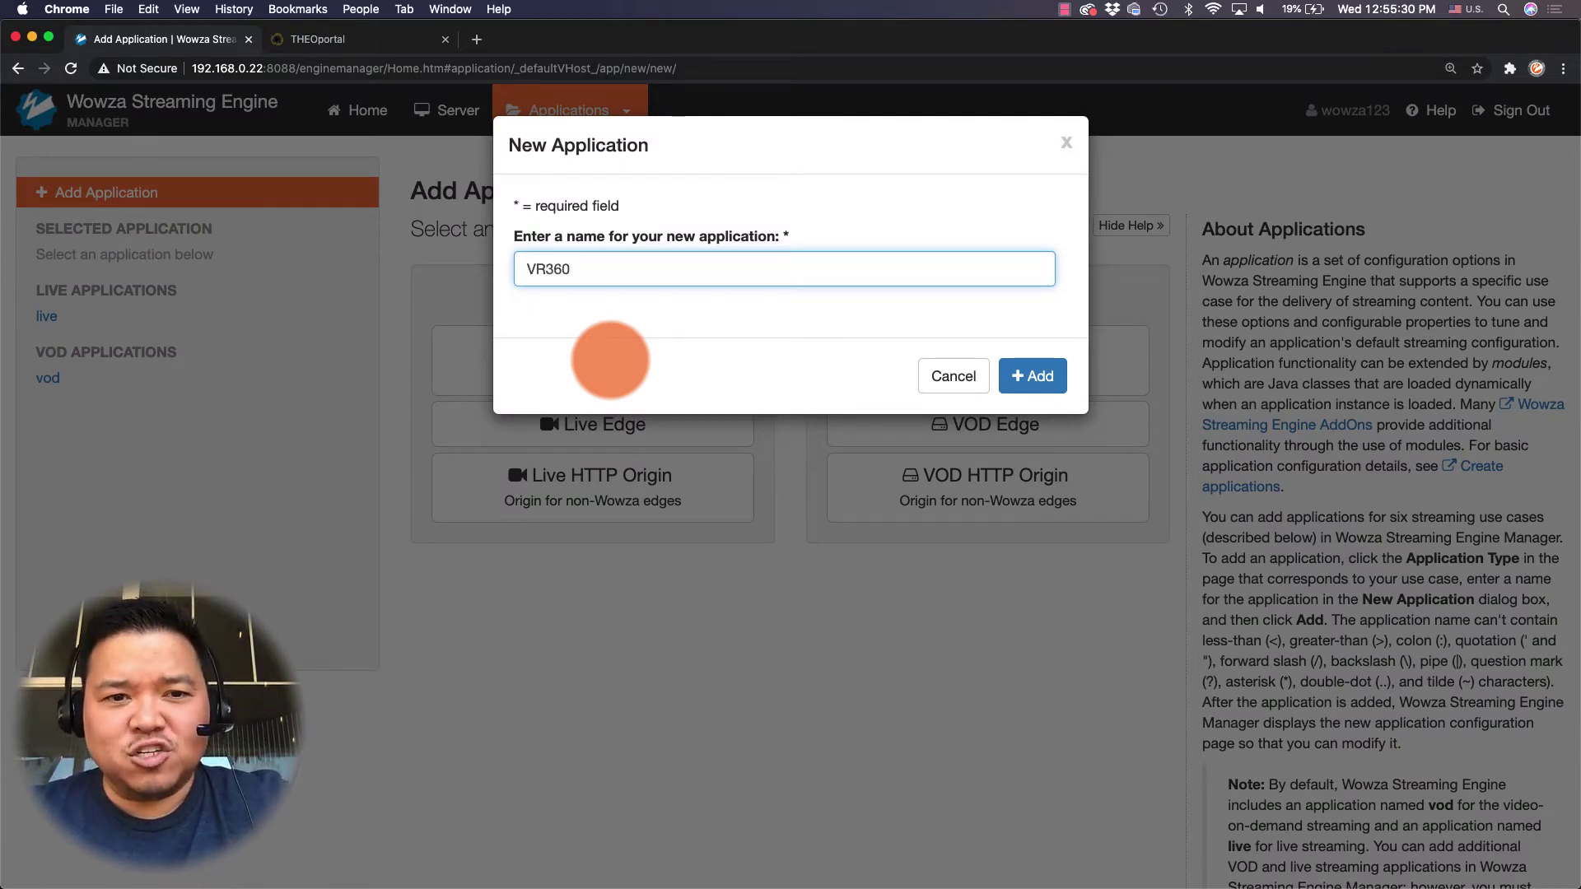
{"action": "left_click", "coordinate": [1025, 375]}
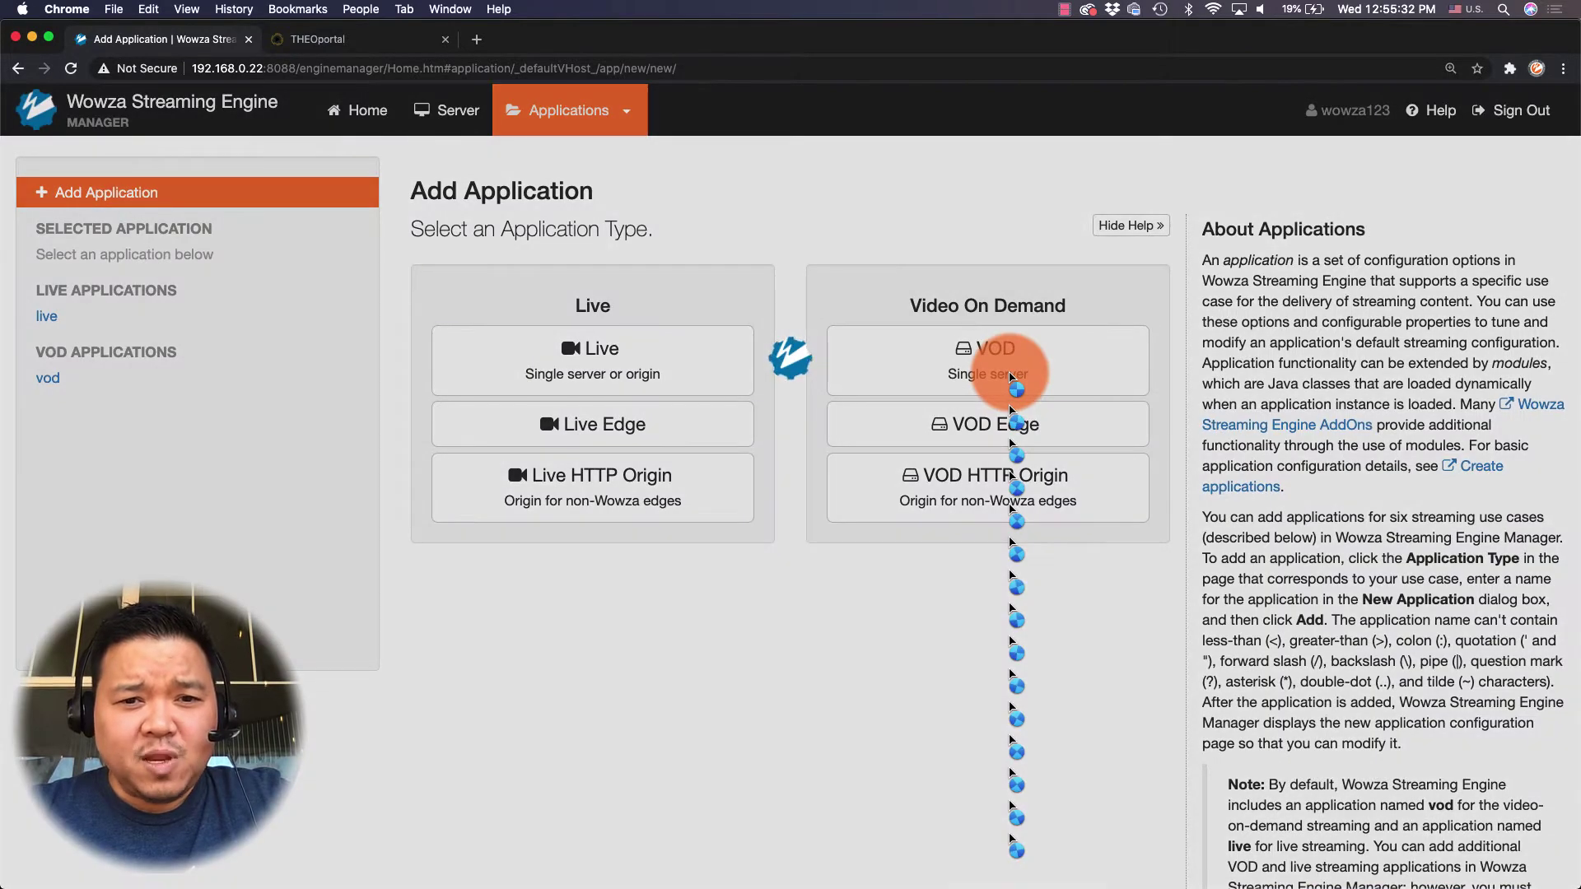
Turn off MPEG-DASH, RTMP, HDS, Smooth Streaming and RTSP playback, enable low-latency, and save
{"action": "scroll", "coordinate": [1009, 375], "scroll_direction": "down", "scroll_amount": 3}
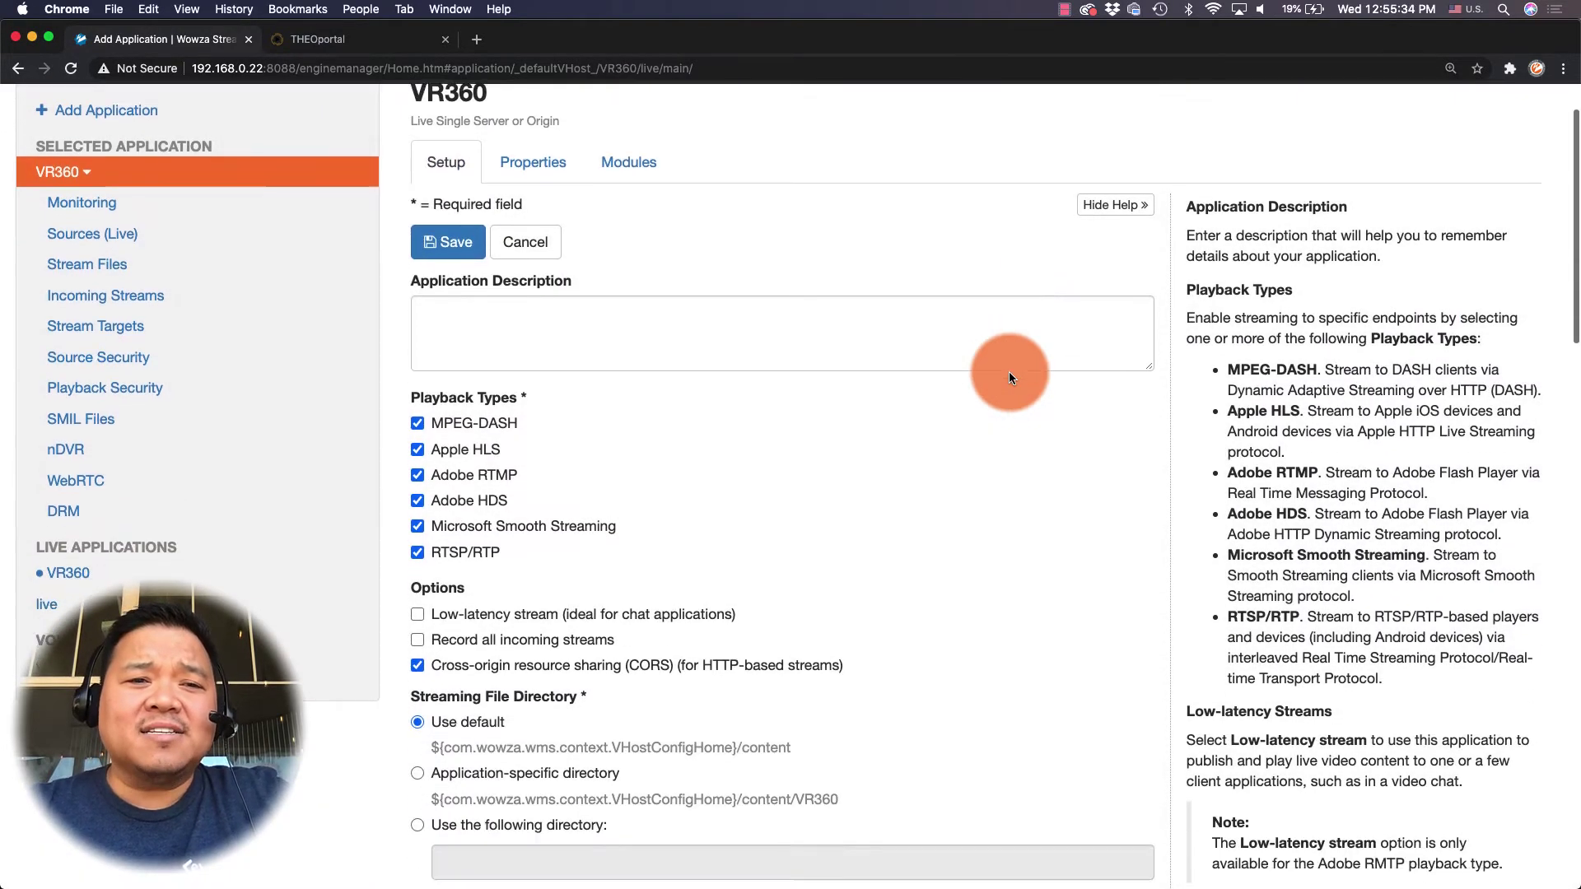
{"action": "scroll", "coordinate": [1011, 377], "scroll_direction": "down", "scroll_amount": 3}
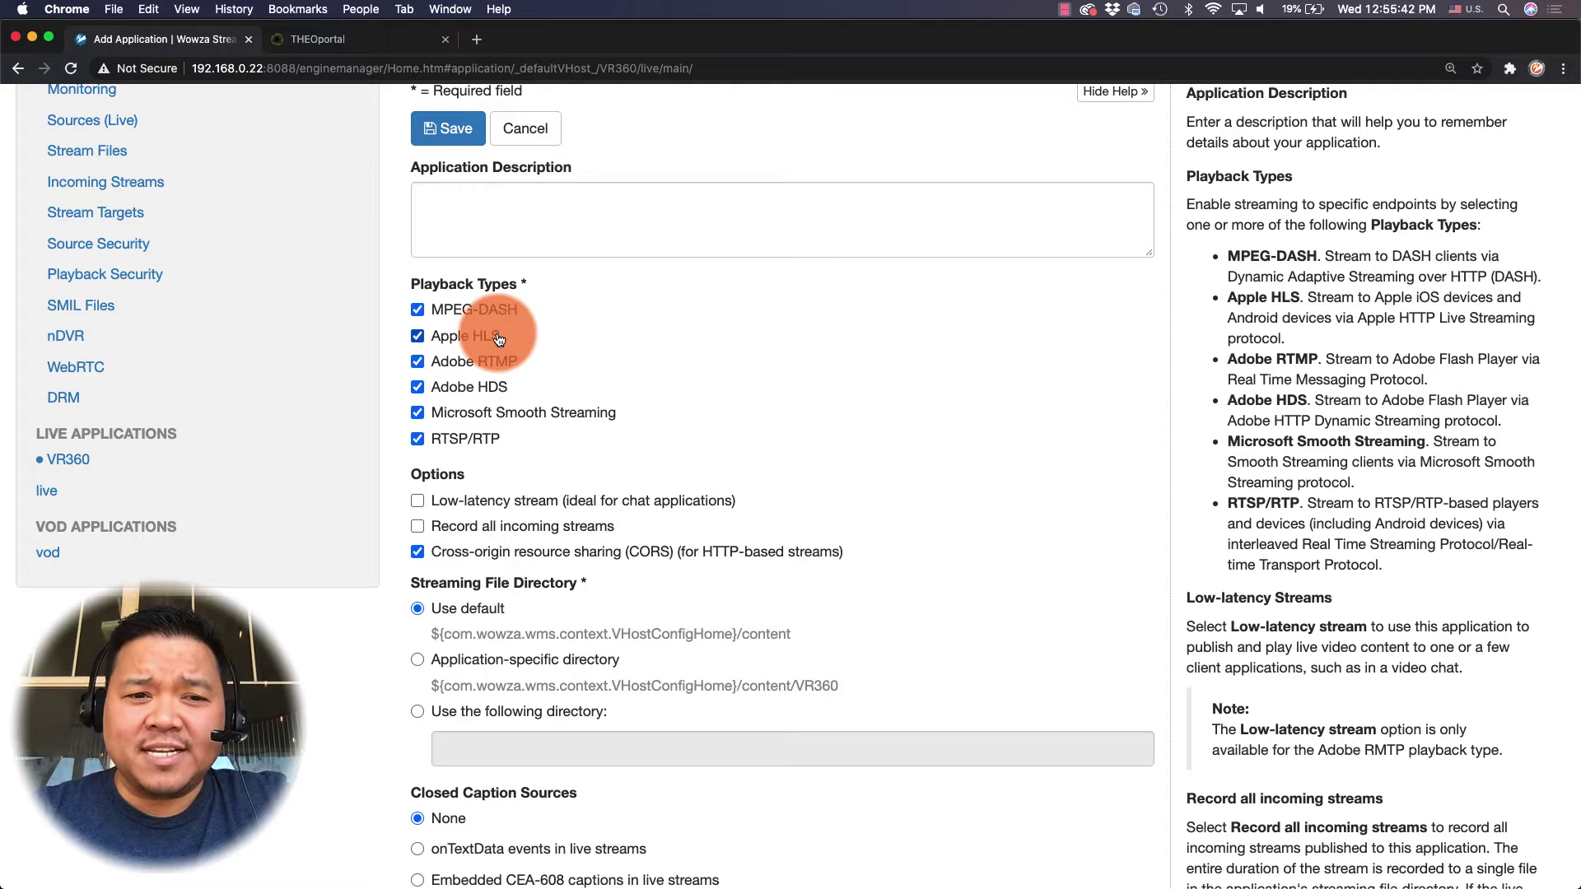
{"action": "left_click", "coordinate": [417, 309]}
{"action": "left_click", "coordinate": [420, 364]}
{"action": "left_click", "coordinate": [418, 387]}
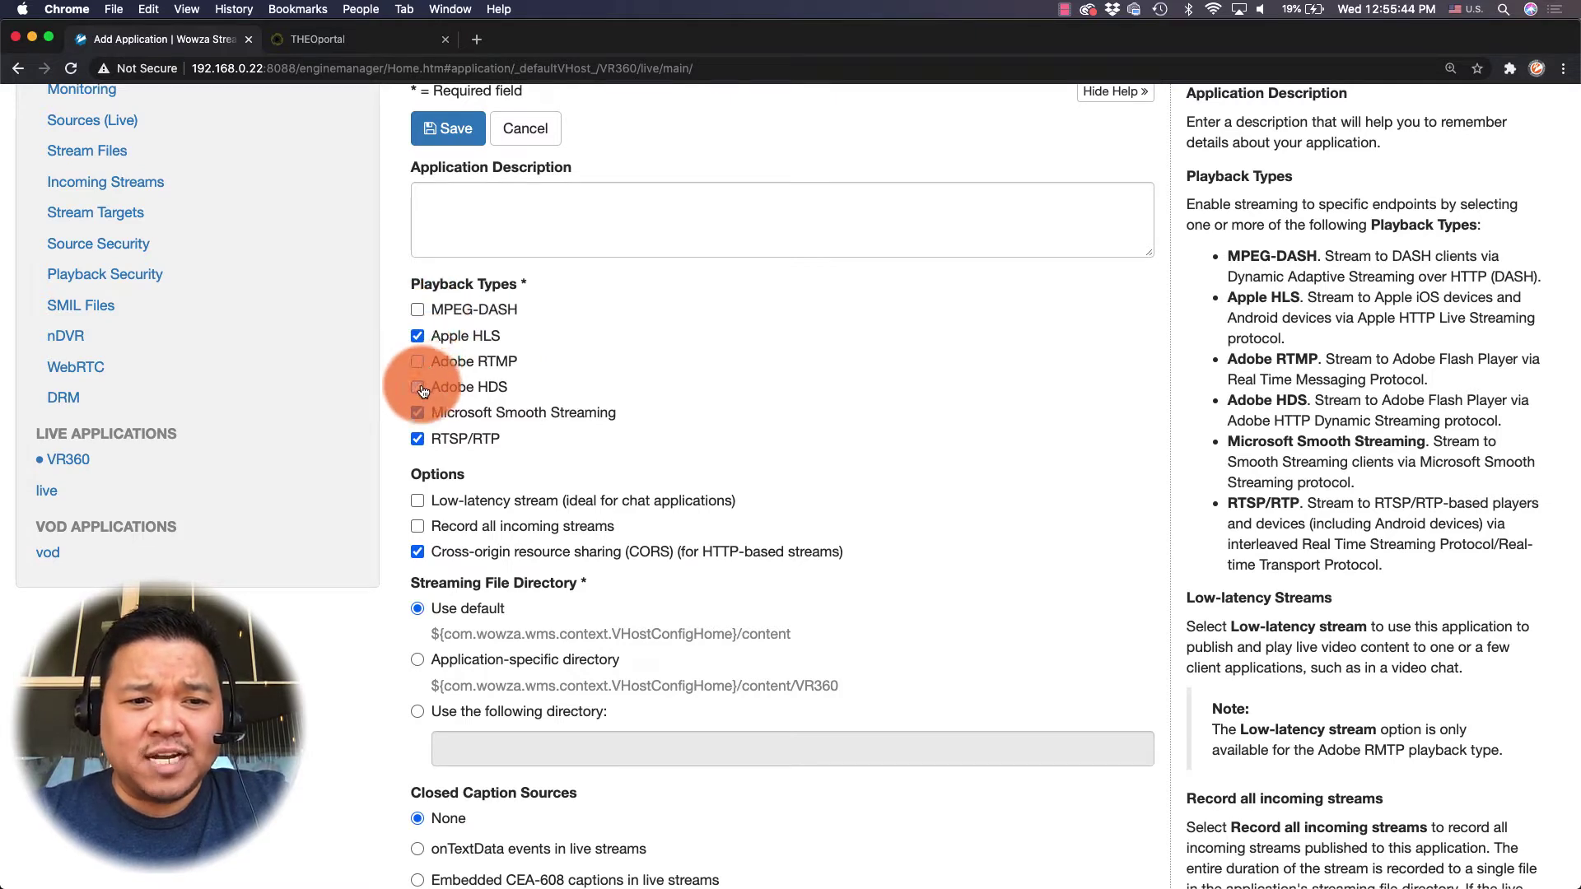
{"action": "left_click", "coordinate": [417, 413]}
{"action": "left_click", "coordinate": [418, 439]}
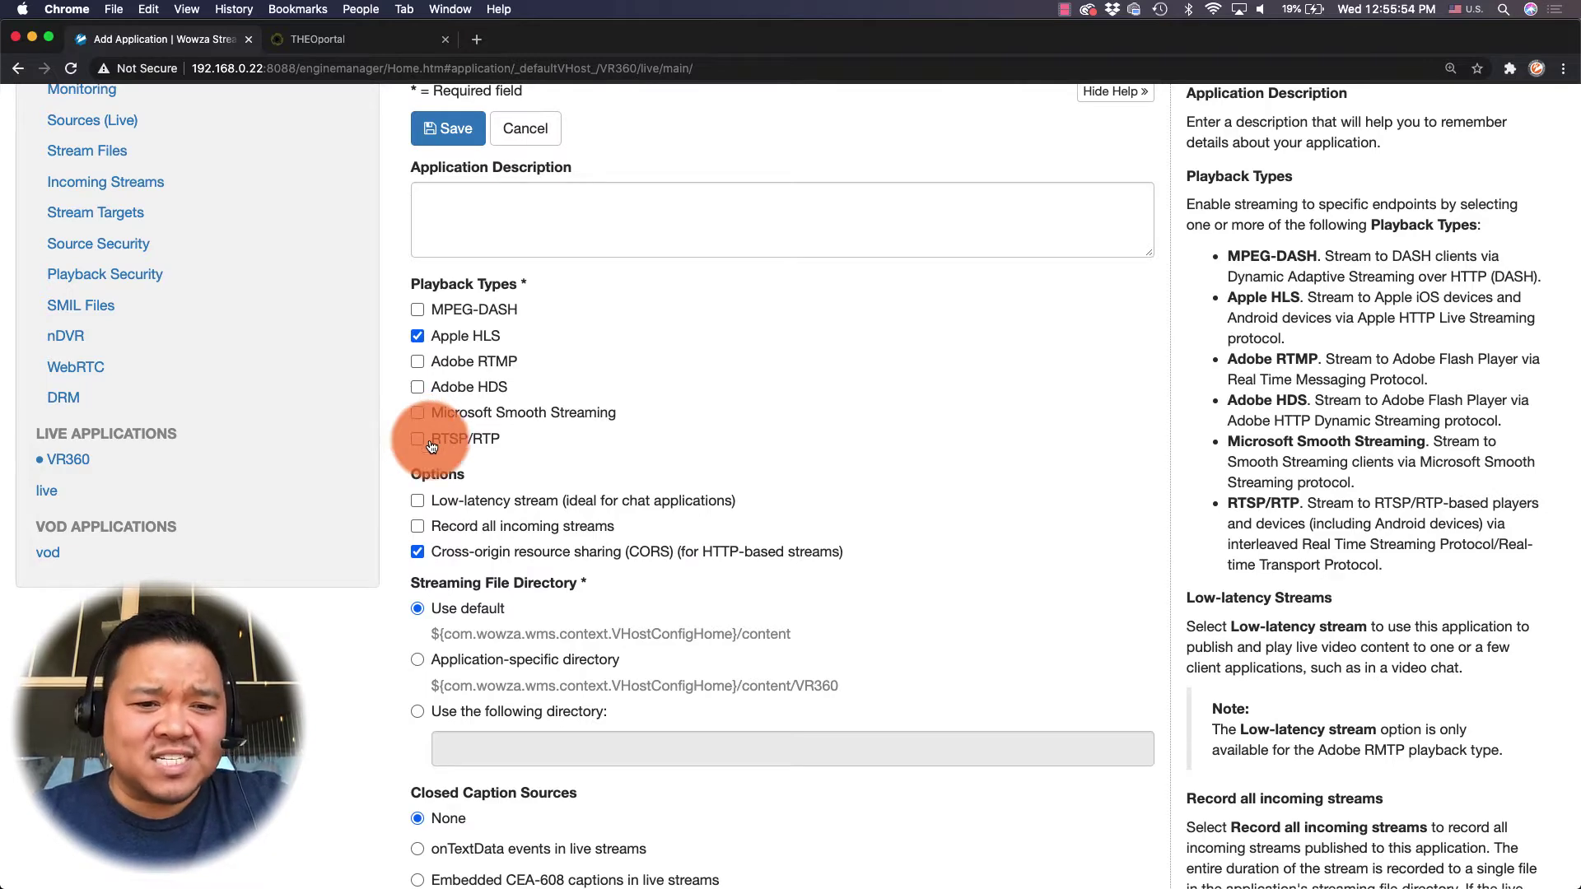
{"action": "left_click", "coordinate": [418, 502]}
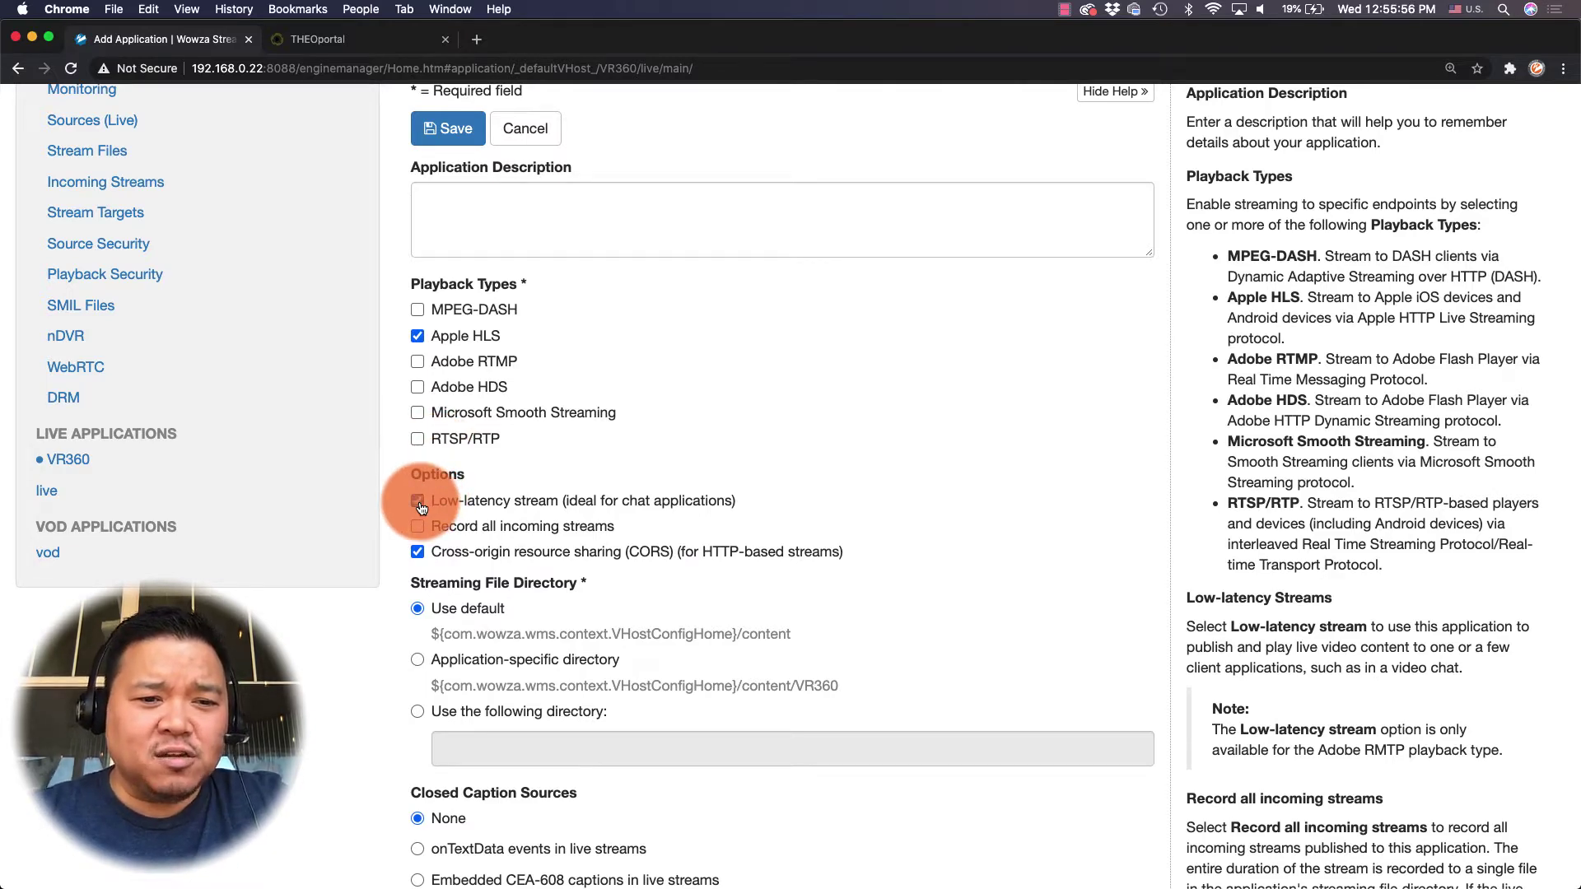
{"action": "left_click", "coordinate": [449, 130]}
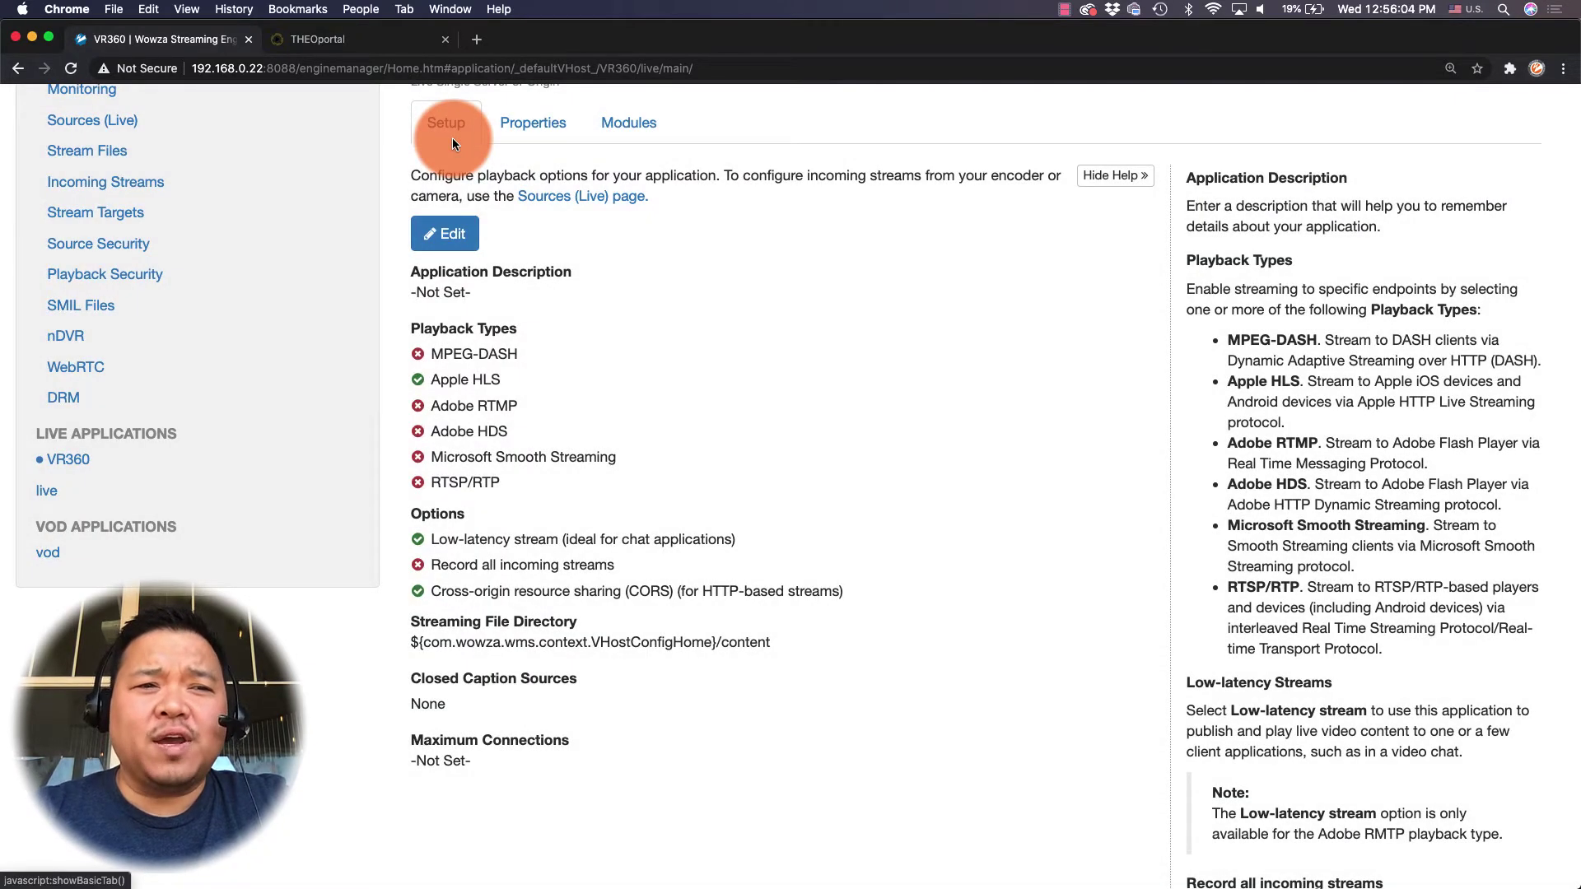
Set VR360 Source Security to RTMP Open (no authentication), save, and restart the application
{"action": "left_click", "coordinate": [124, 244]}
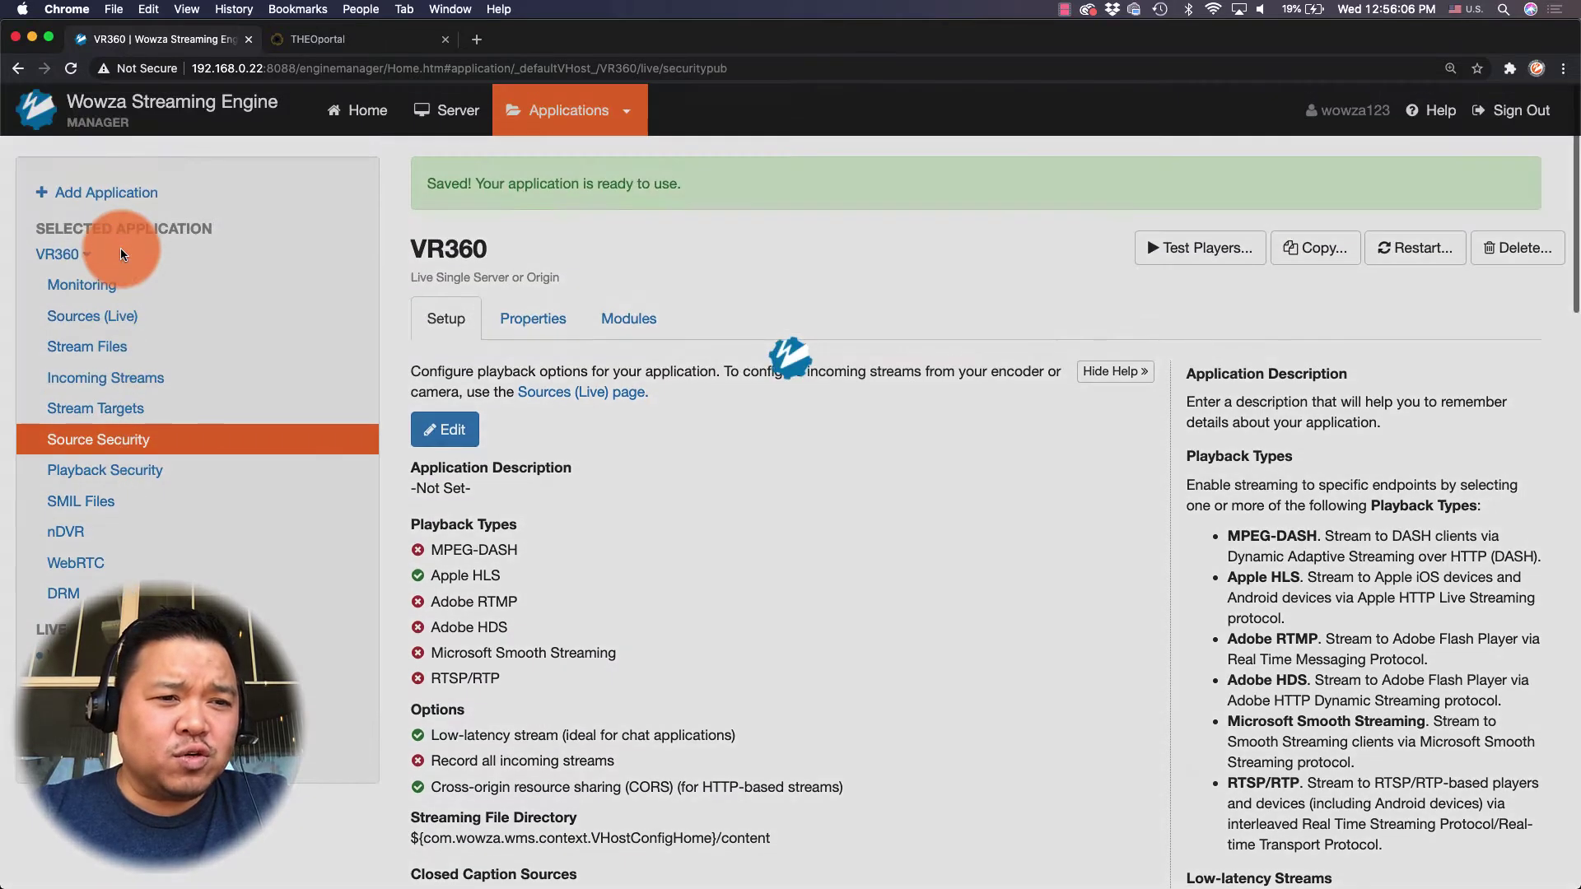
{"action": "left_click", "coordinate": [448, 334]}
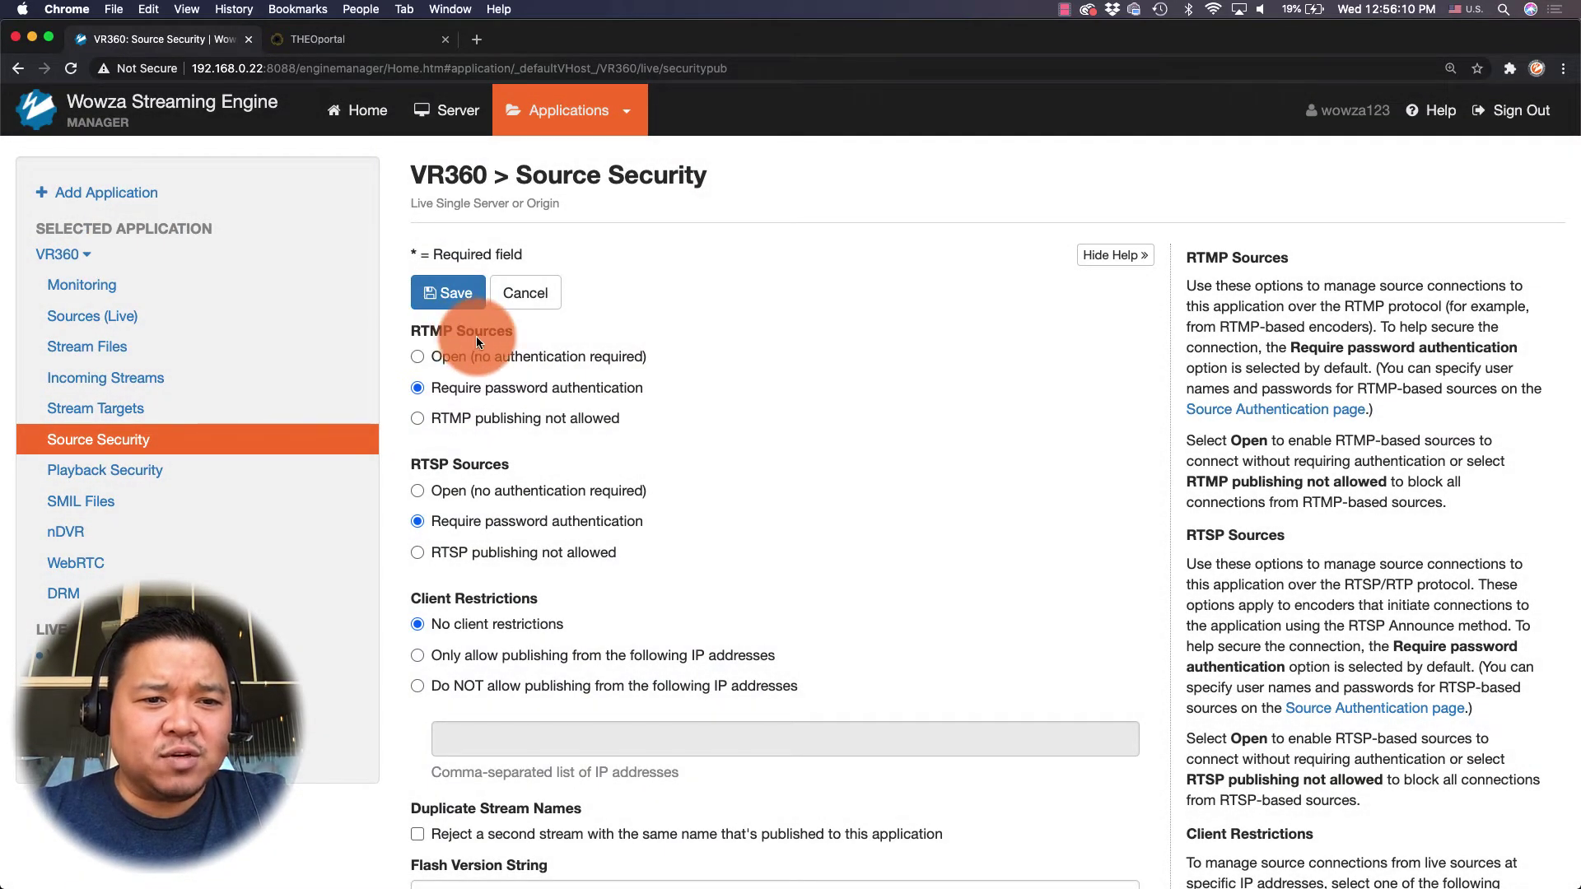
{"action": "left_click", "coordinate": [420, 357]}
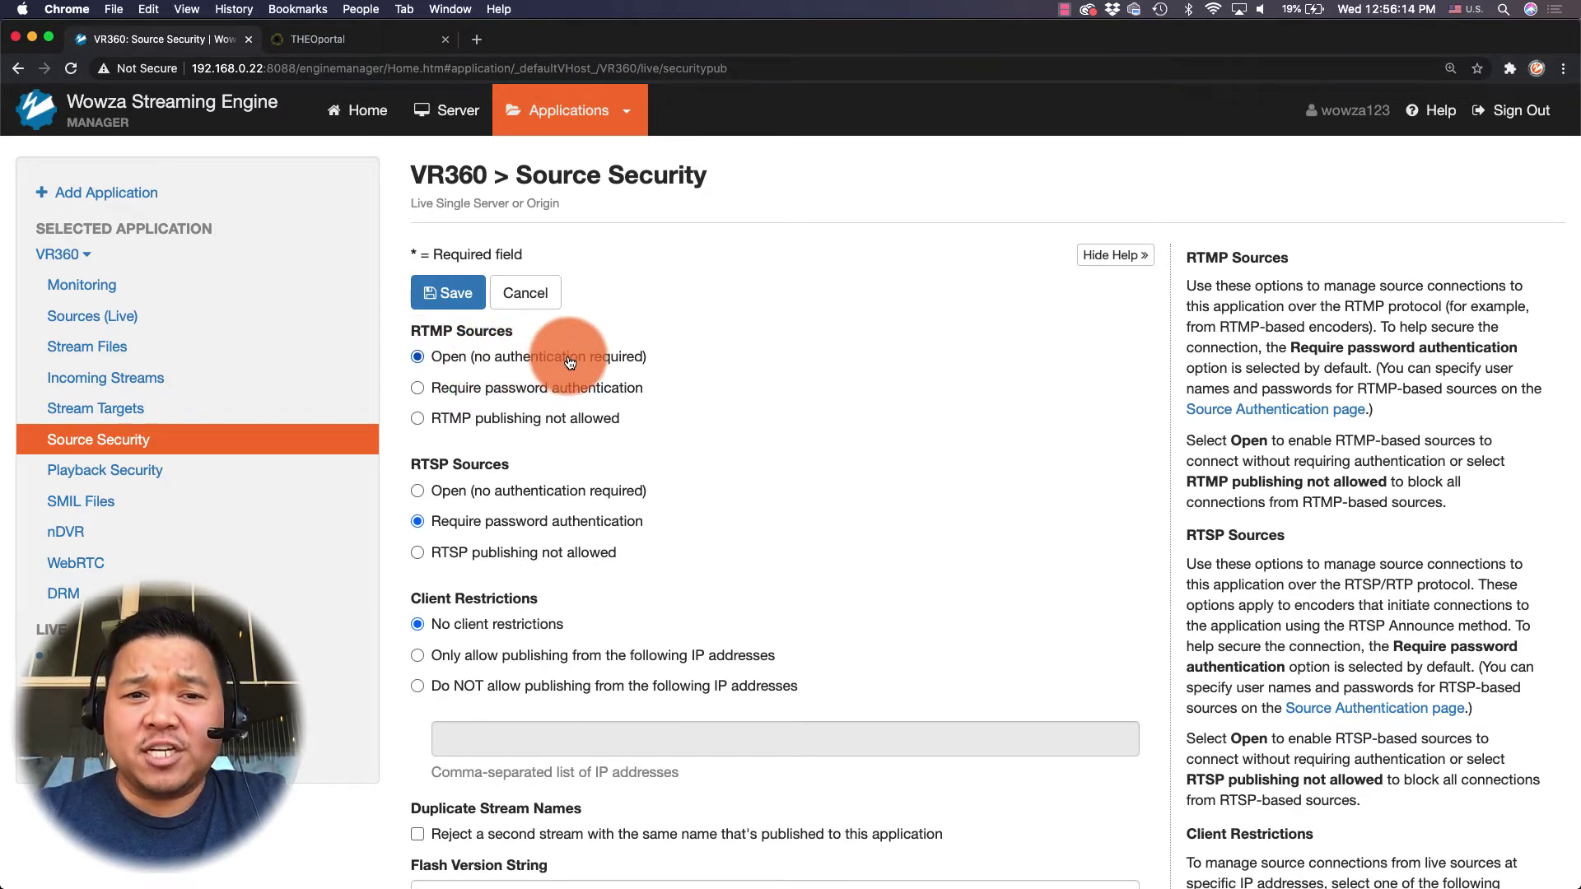
{"action": "left_click", "coordinate": [444, 297]}
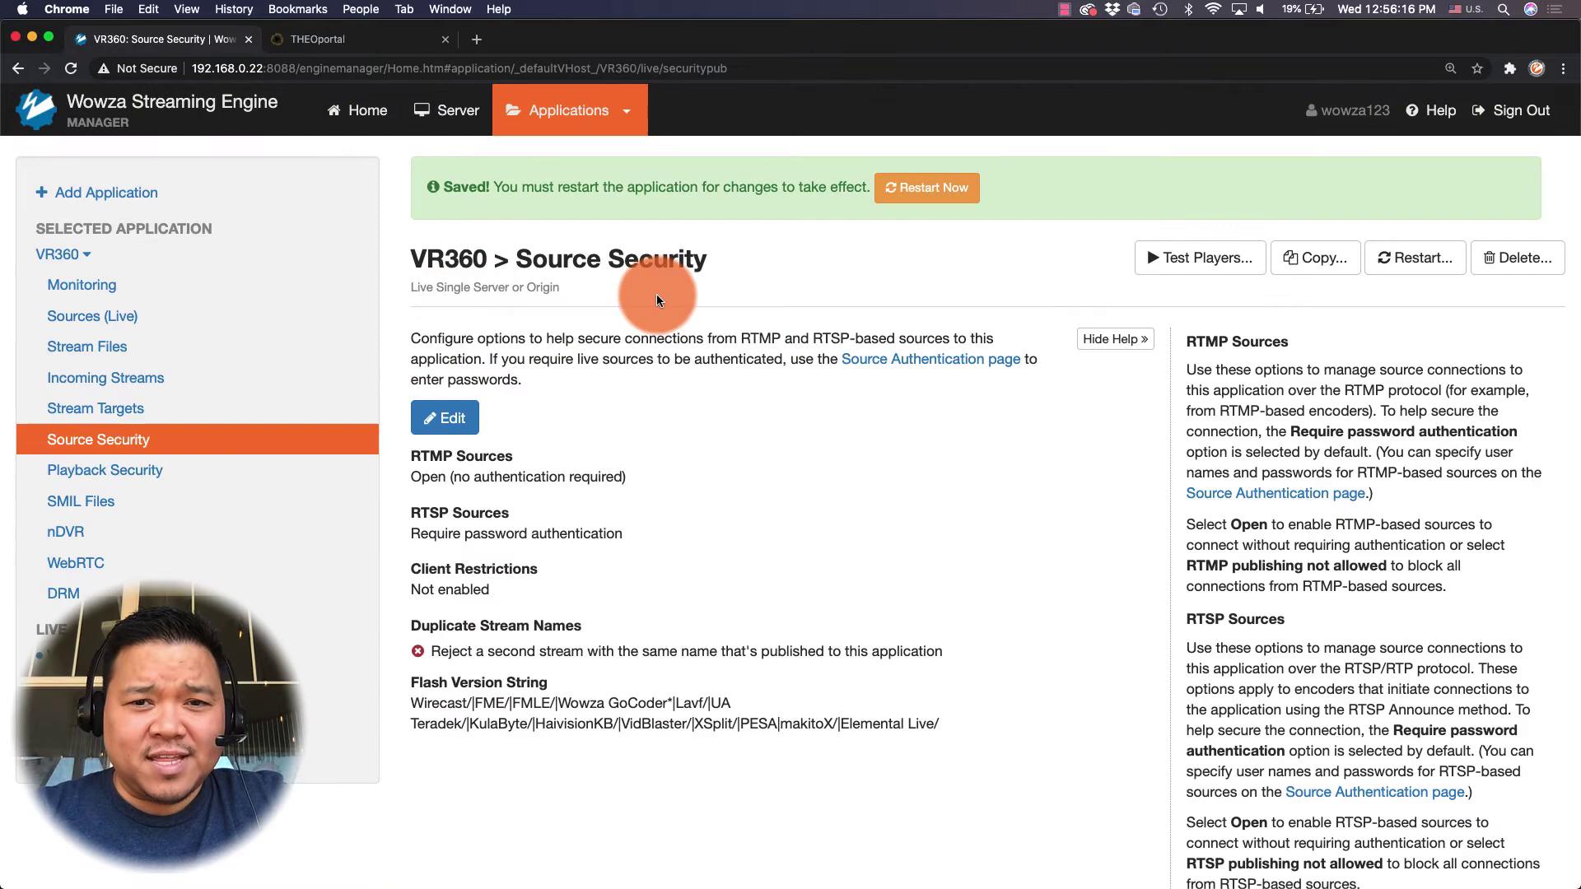
{"action": "left_click", "coordinate": [926, 194]}
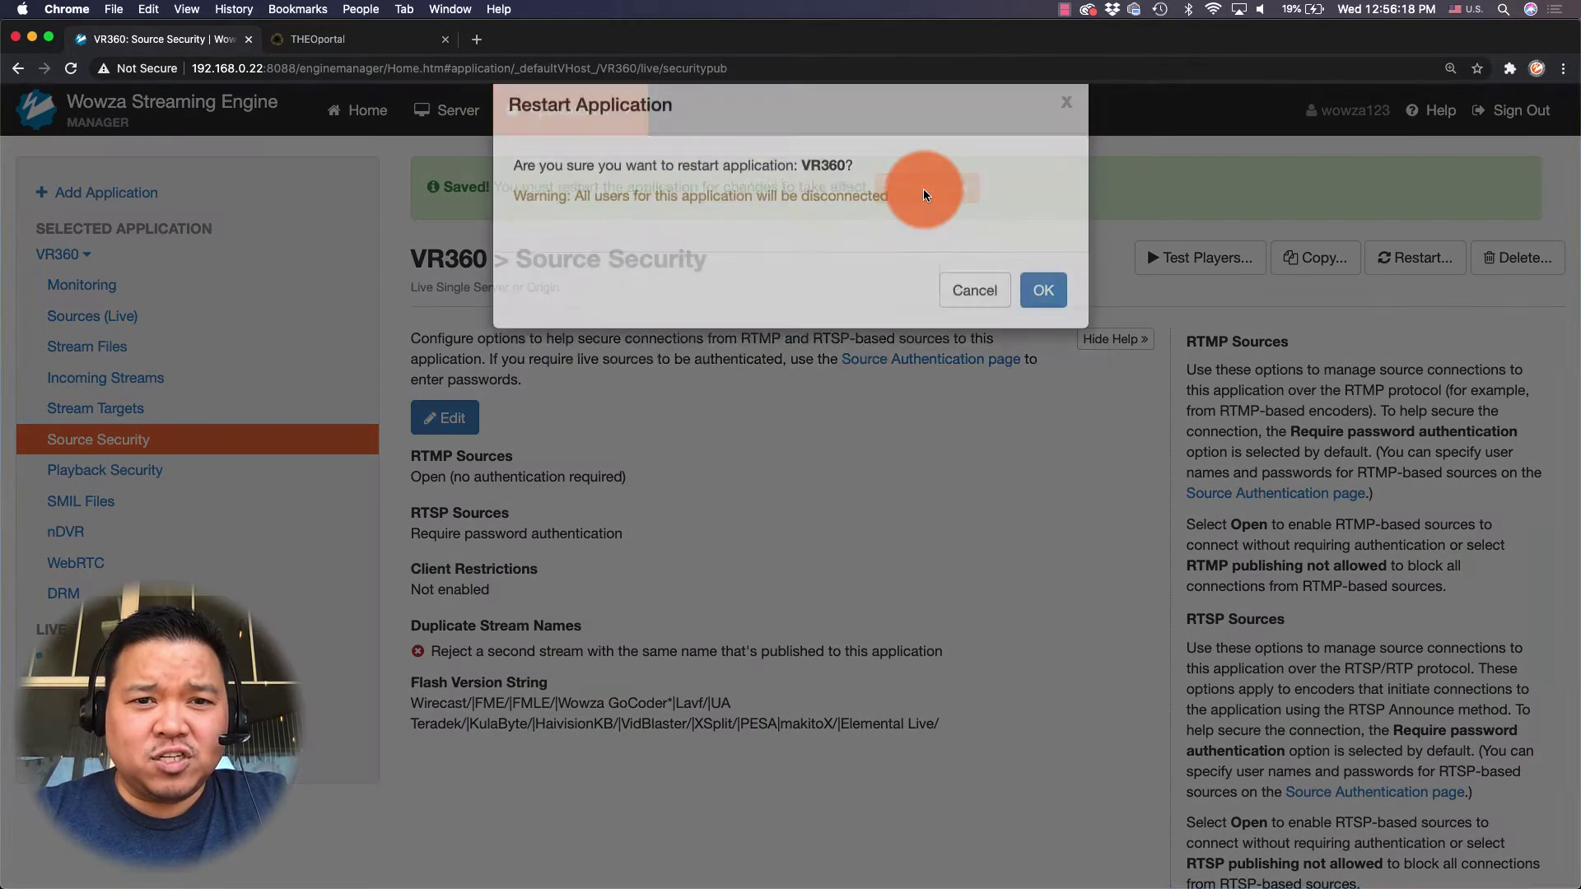
{"action": "left_click", "coordinate": [1049, 333]}
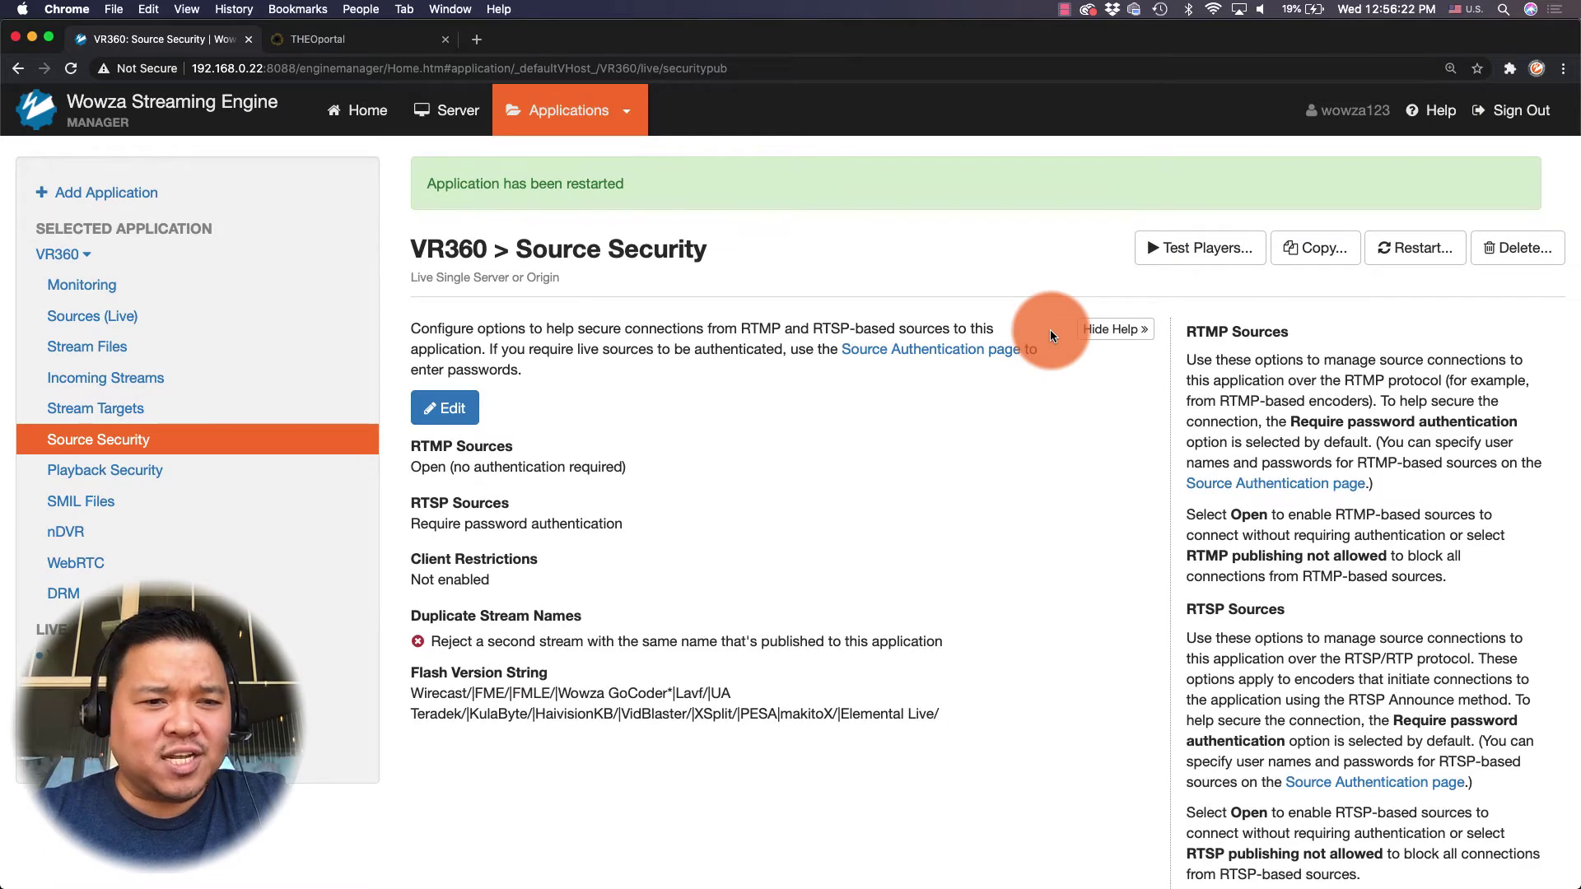
Show VR360's Sources (Live) connection settings, then return to the Insta360Pro window
{"action": "left_click", "coordinate": [115, 320]}
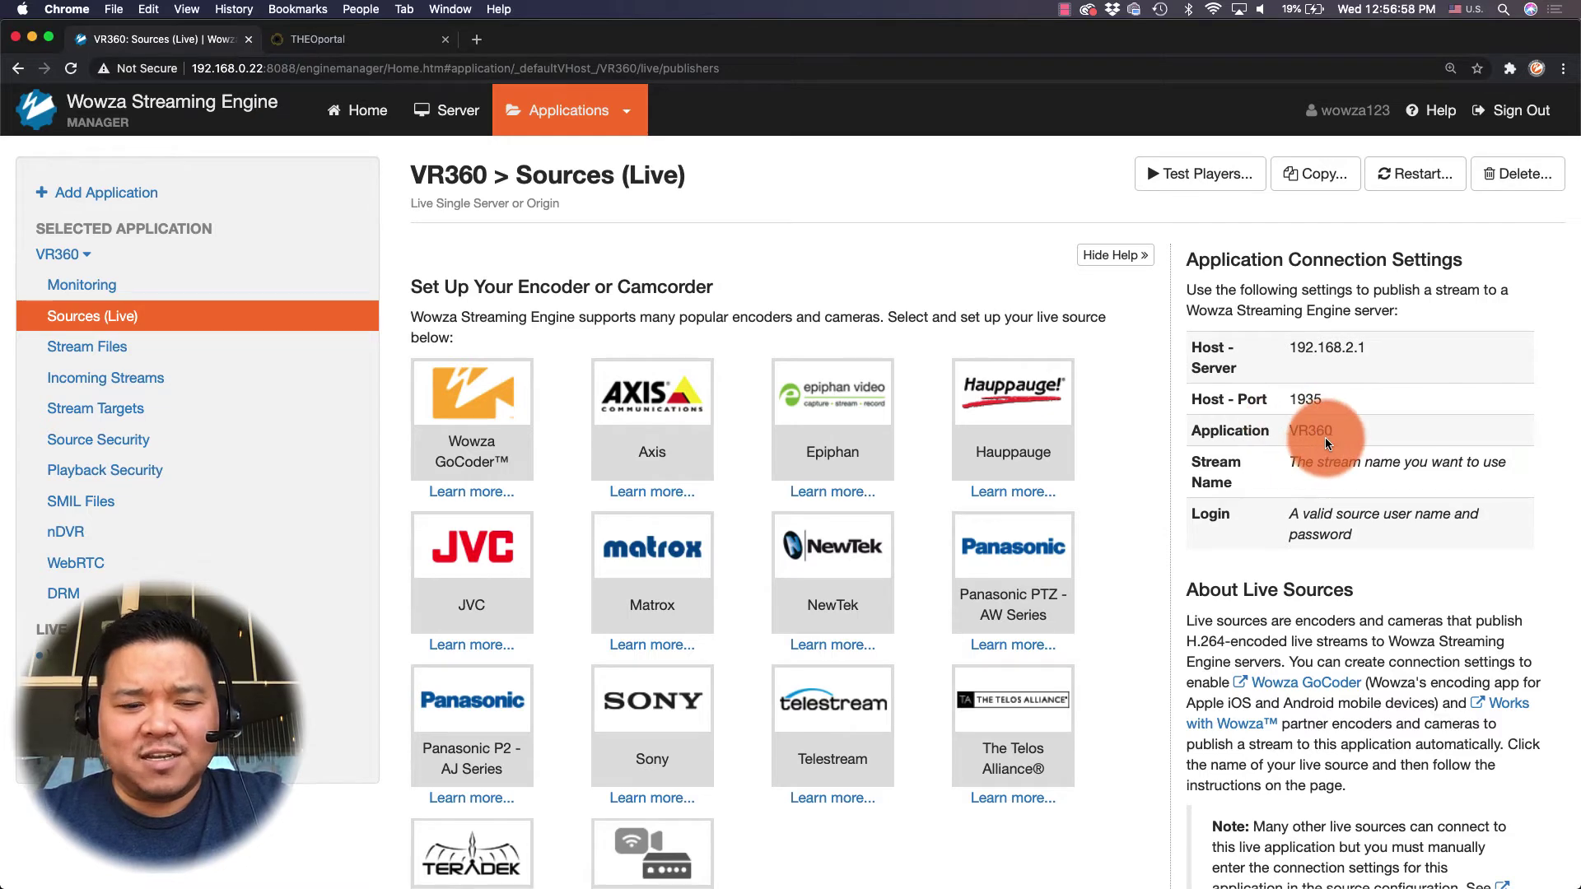
{"action": "key", "text": "super+Tab"}
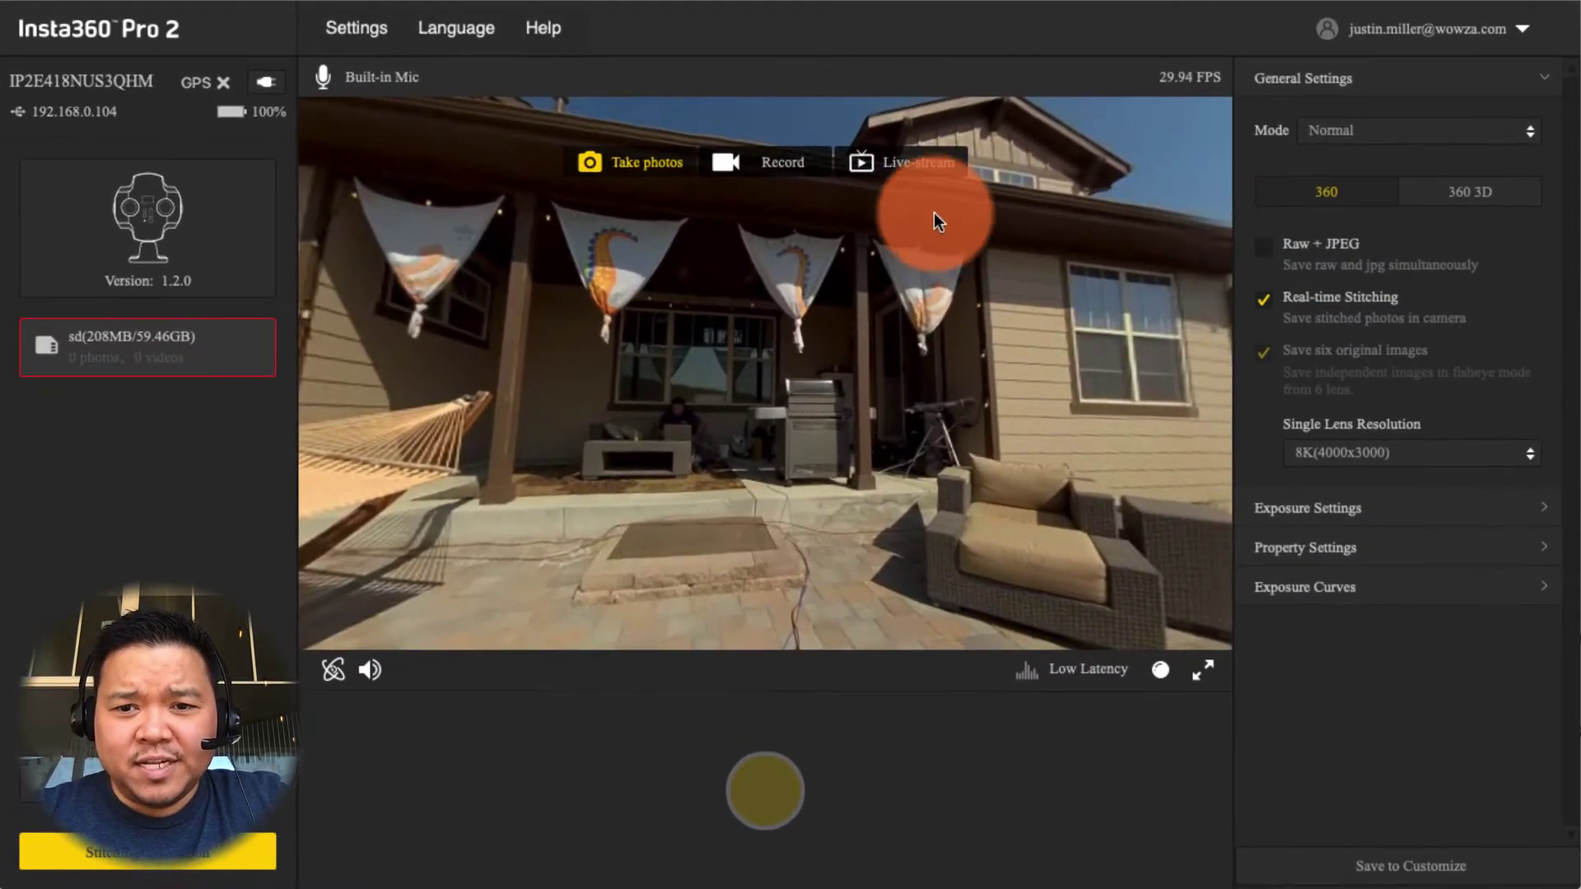
Put the camera in live-stream mode, streaming to a custom RTMP server
{"action": "left_click", "coordinate": [916, 170]}
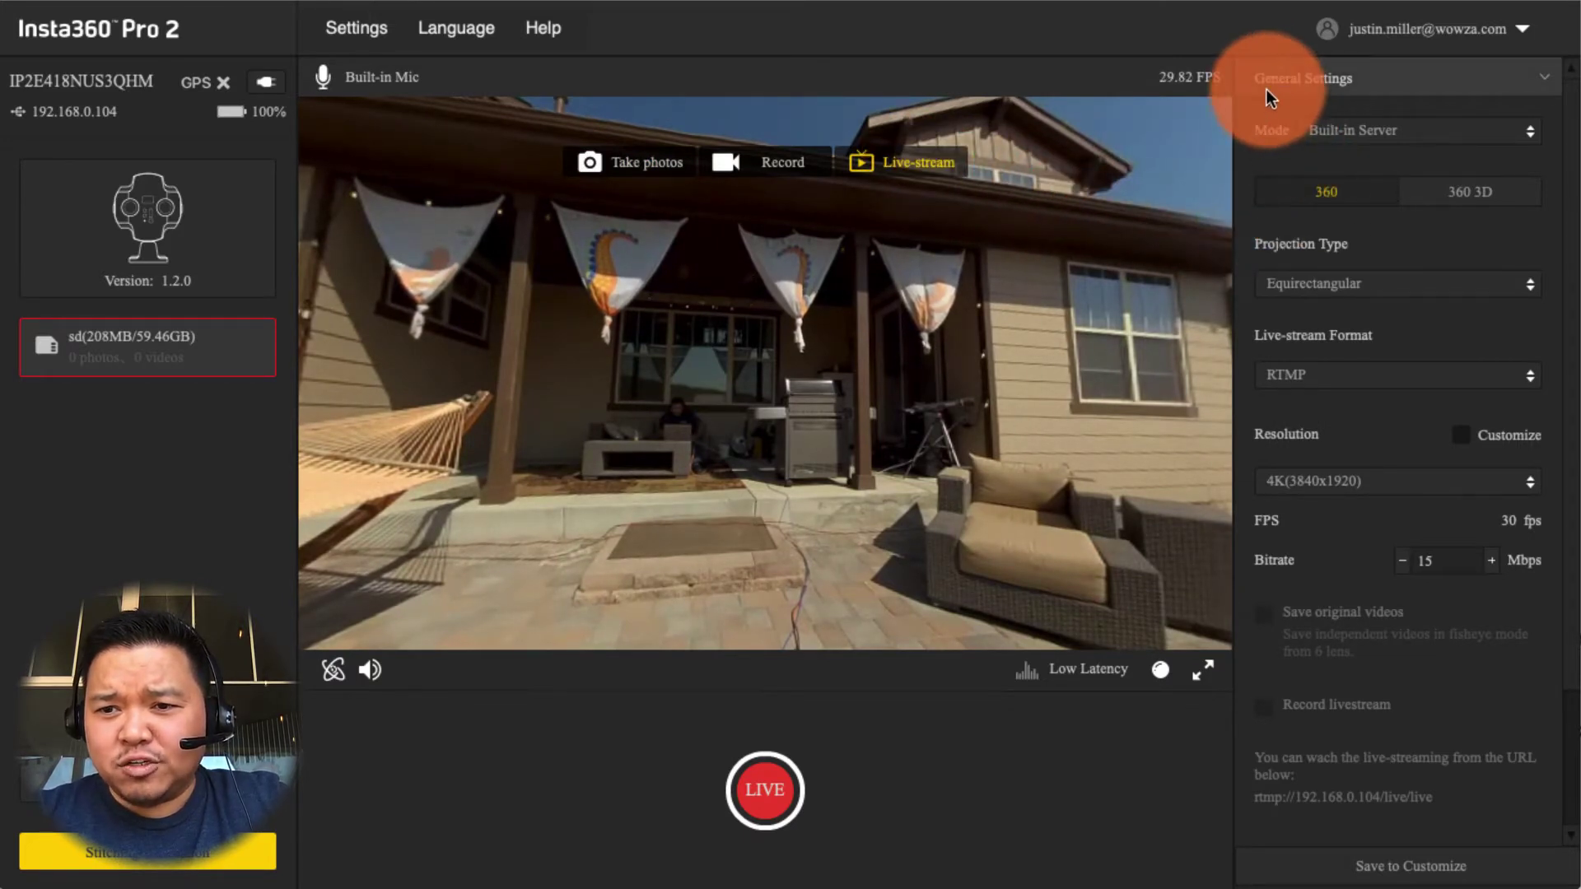
{"action": "left_click", "coordinate": [1356, 133]}
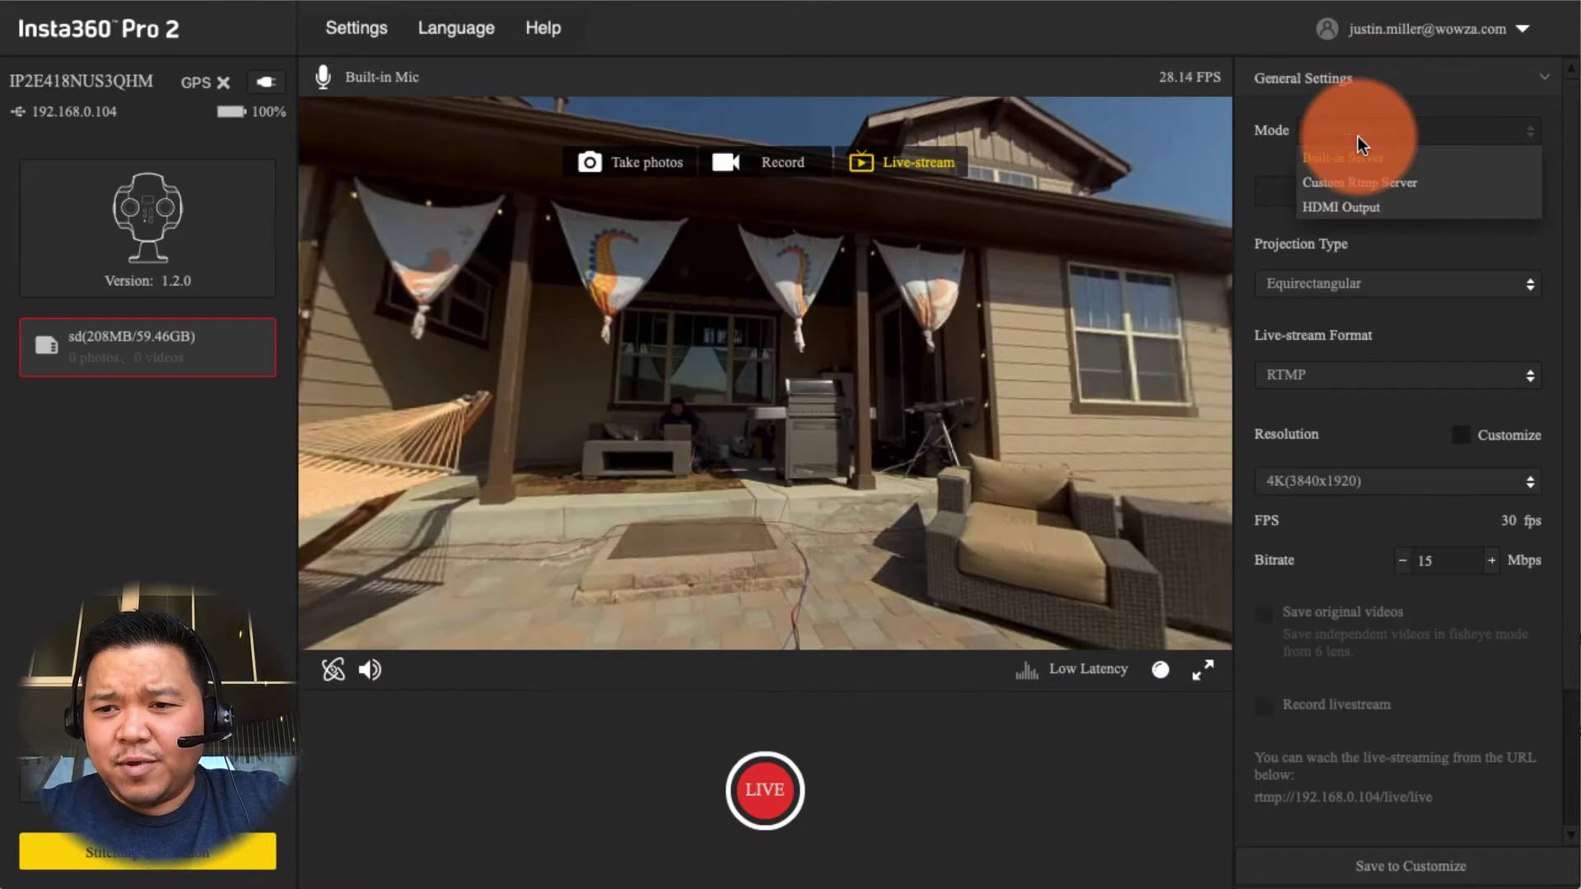
{"action": "left_click", "coordinate": [1361, 183]}
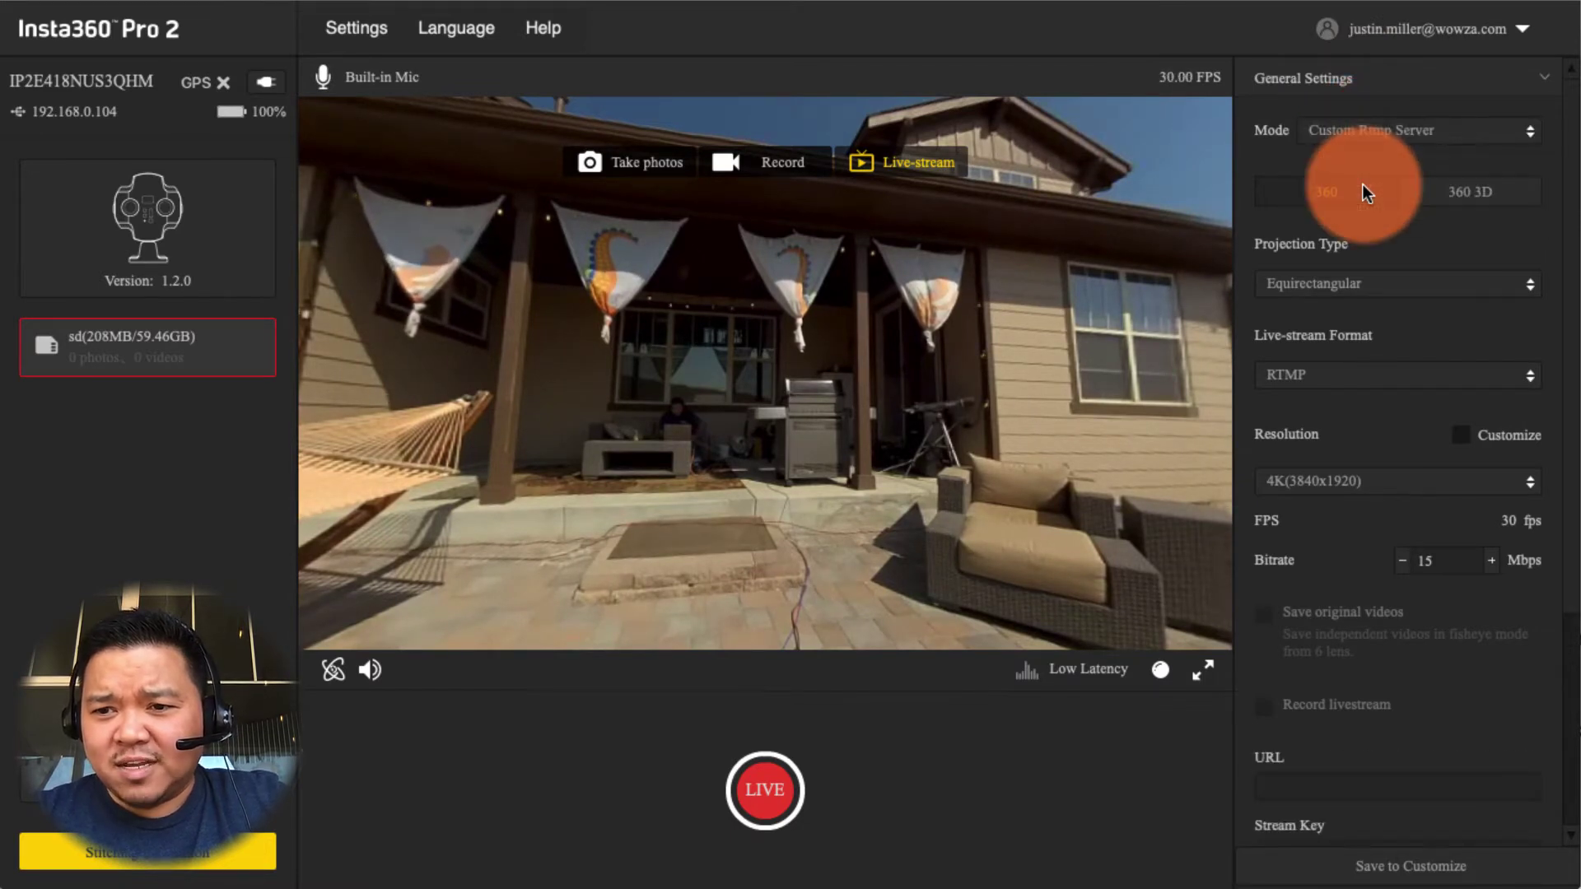
Set the live-stream resolution to 4K (3840x2160)
{"action": "scroll", "coordinate": [1361, 185], "scroll_direction": "down", "scroll_amount": 3}
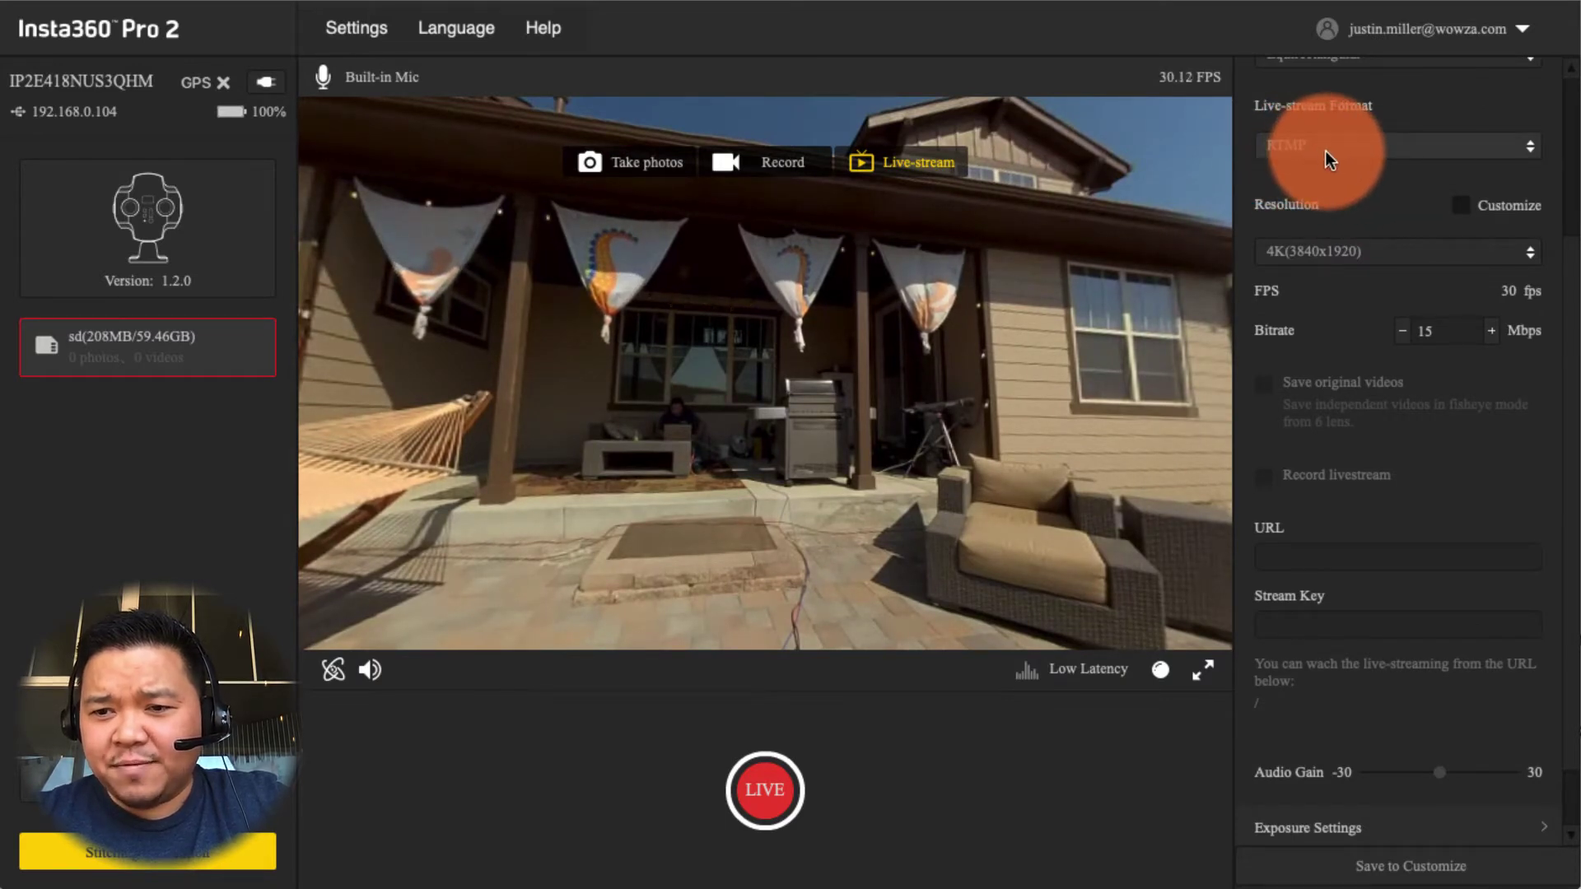
{"action": "left_click", "coordinate": [1355, 257]}
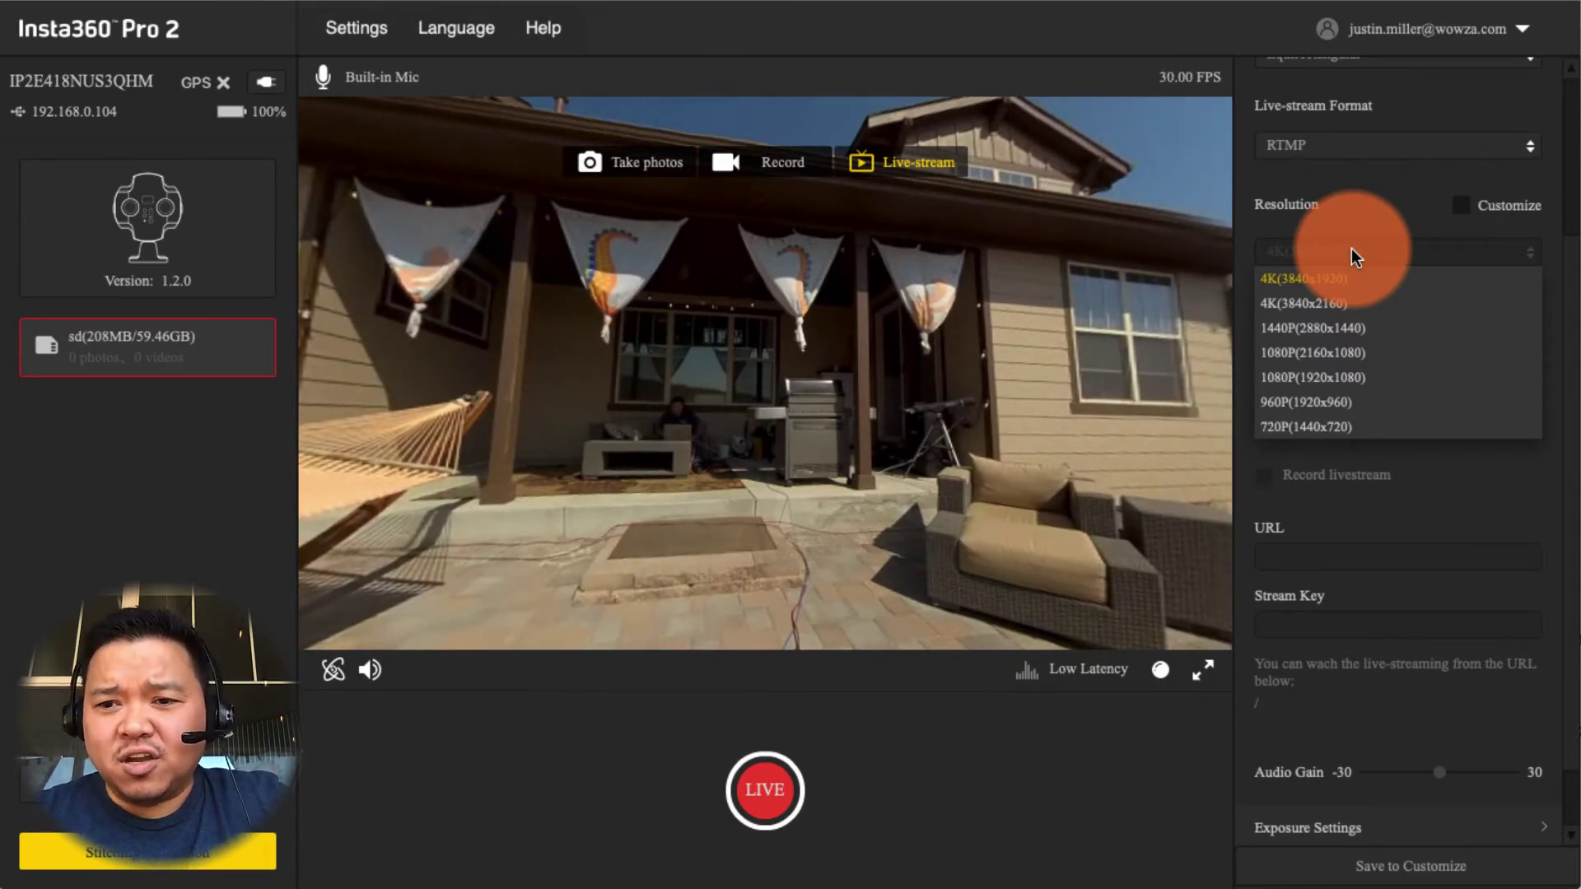
{"action": "left_click", "coordinate": [1348, 311]}
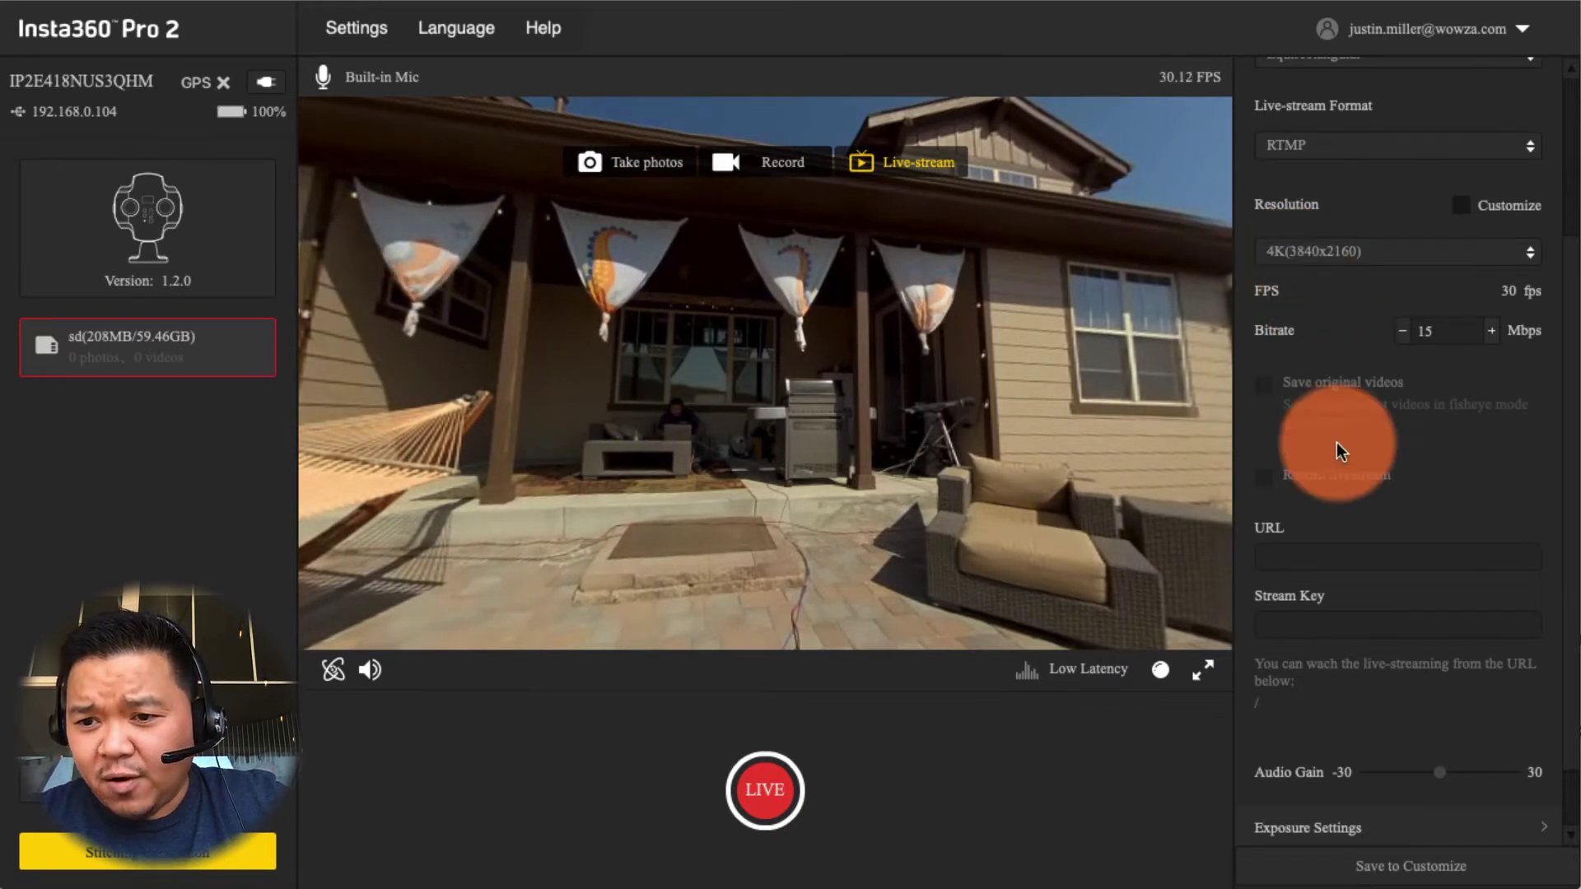
Go live to rtmp://192.168.0.22:1935/VR360 with stream key backyard, then return to Wowza
{"action": "left_click", "coordinate": [1311, 553]}
{"action": "type", "text": "rtmp://192.168.0.22:1935/VR360"}
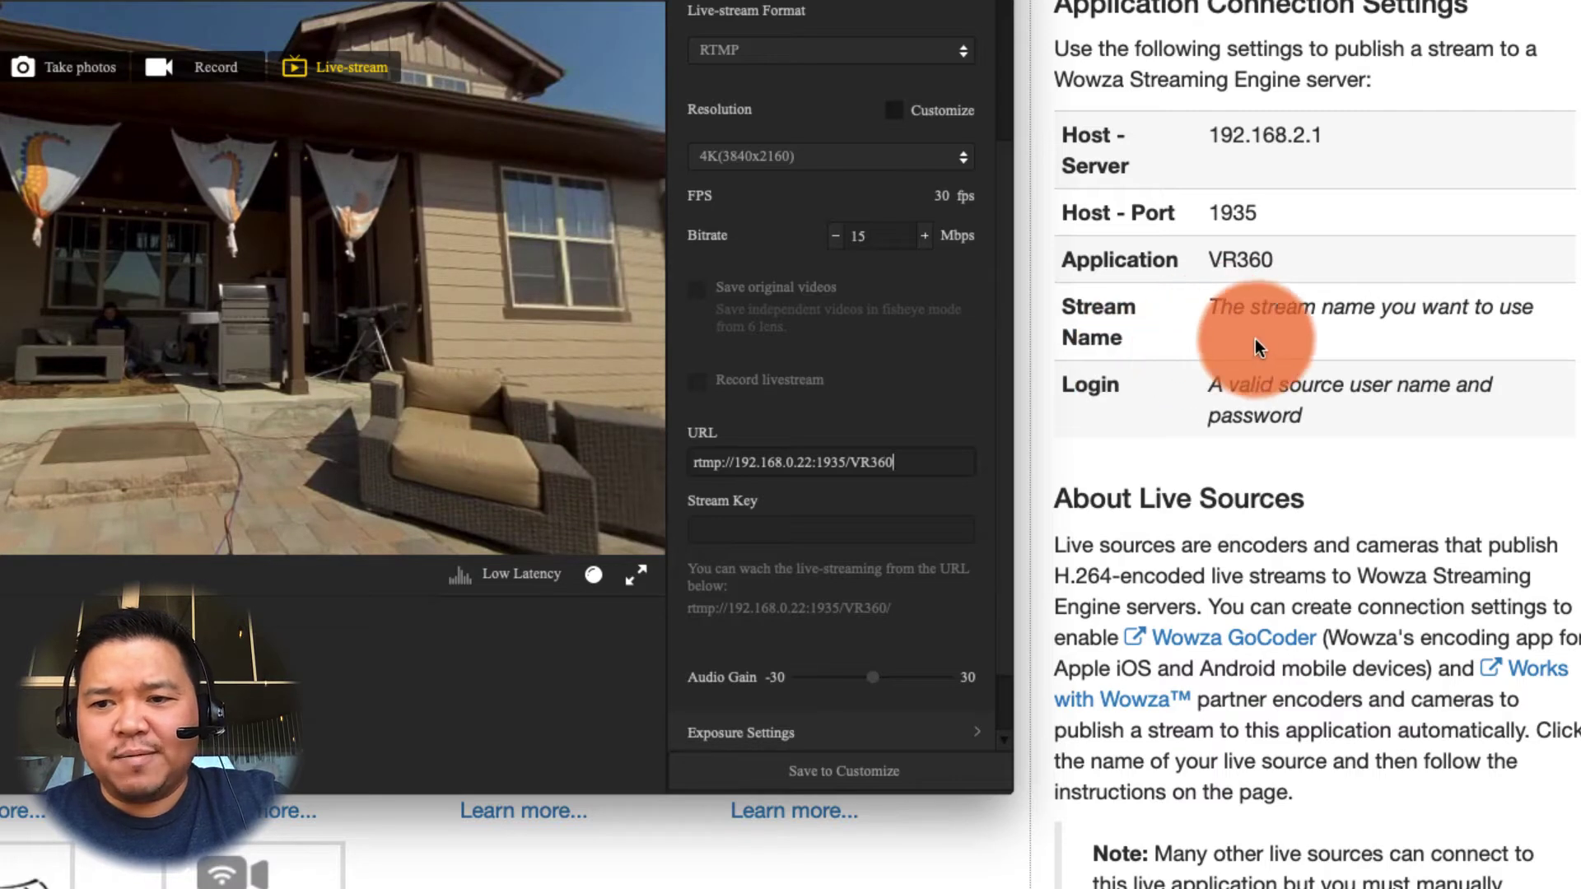
{"action": "left_click", "coordinate": [849, 538]}
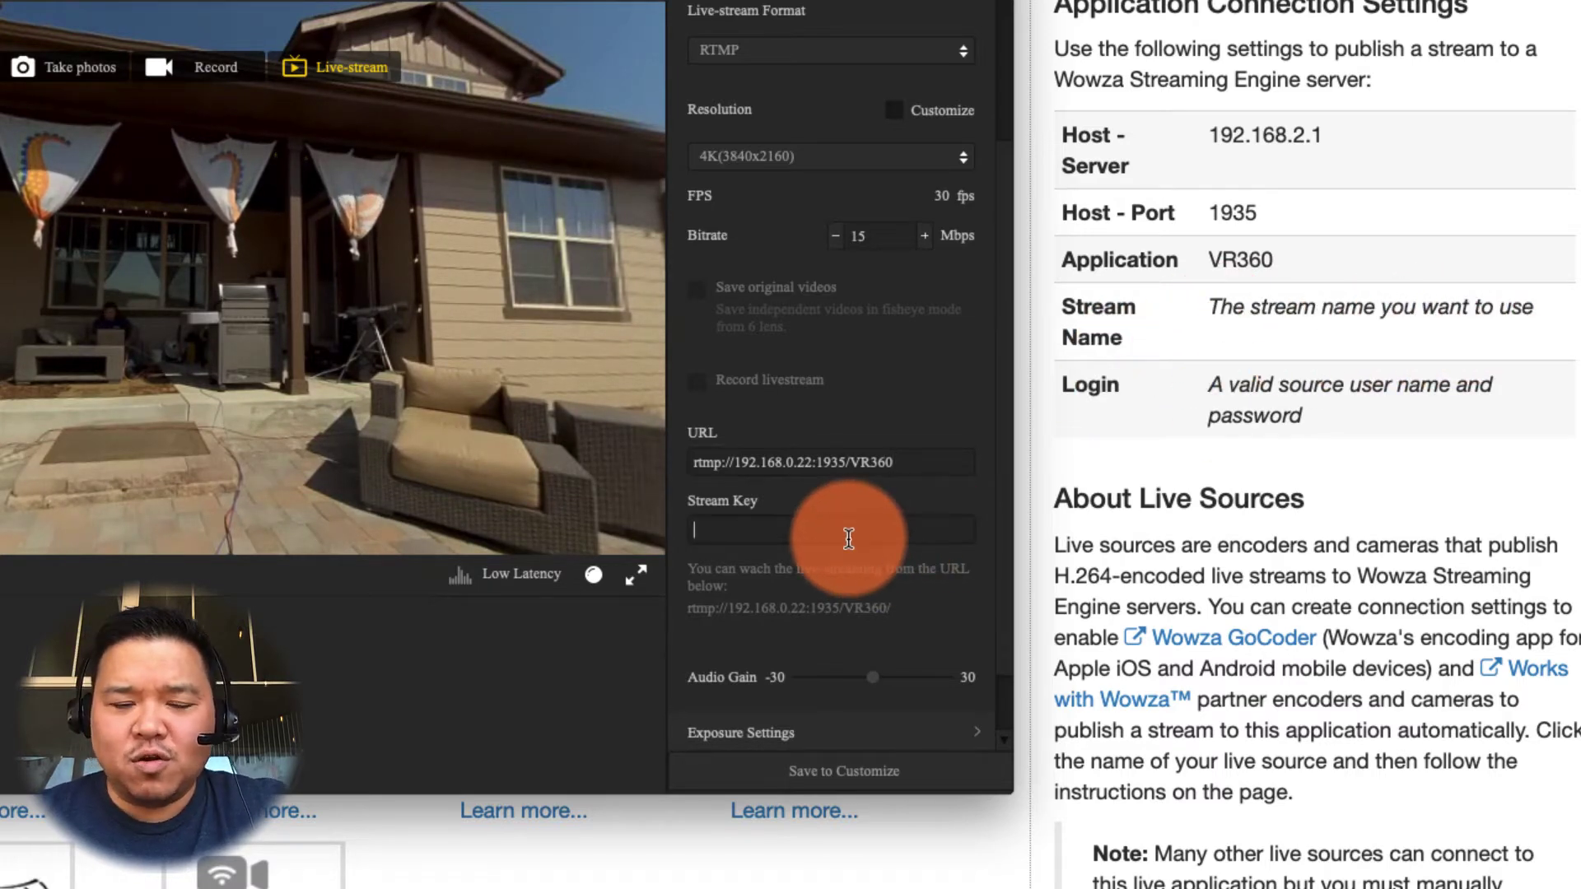
{"action": "type", "text": "bac"}
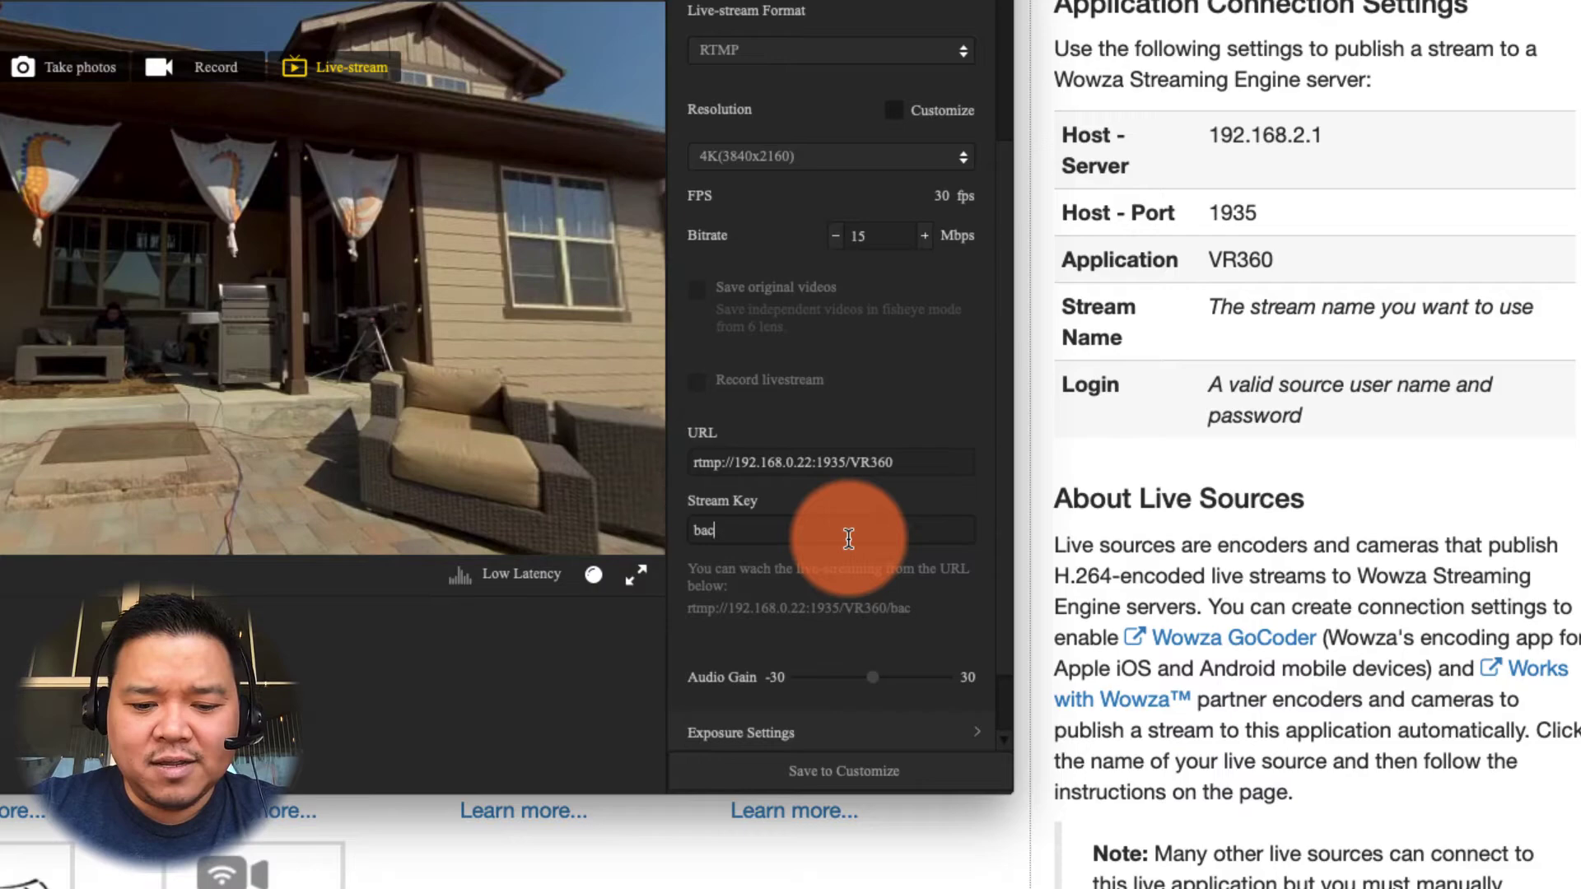
{"action": "type", "text": "kyard"}
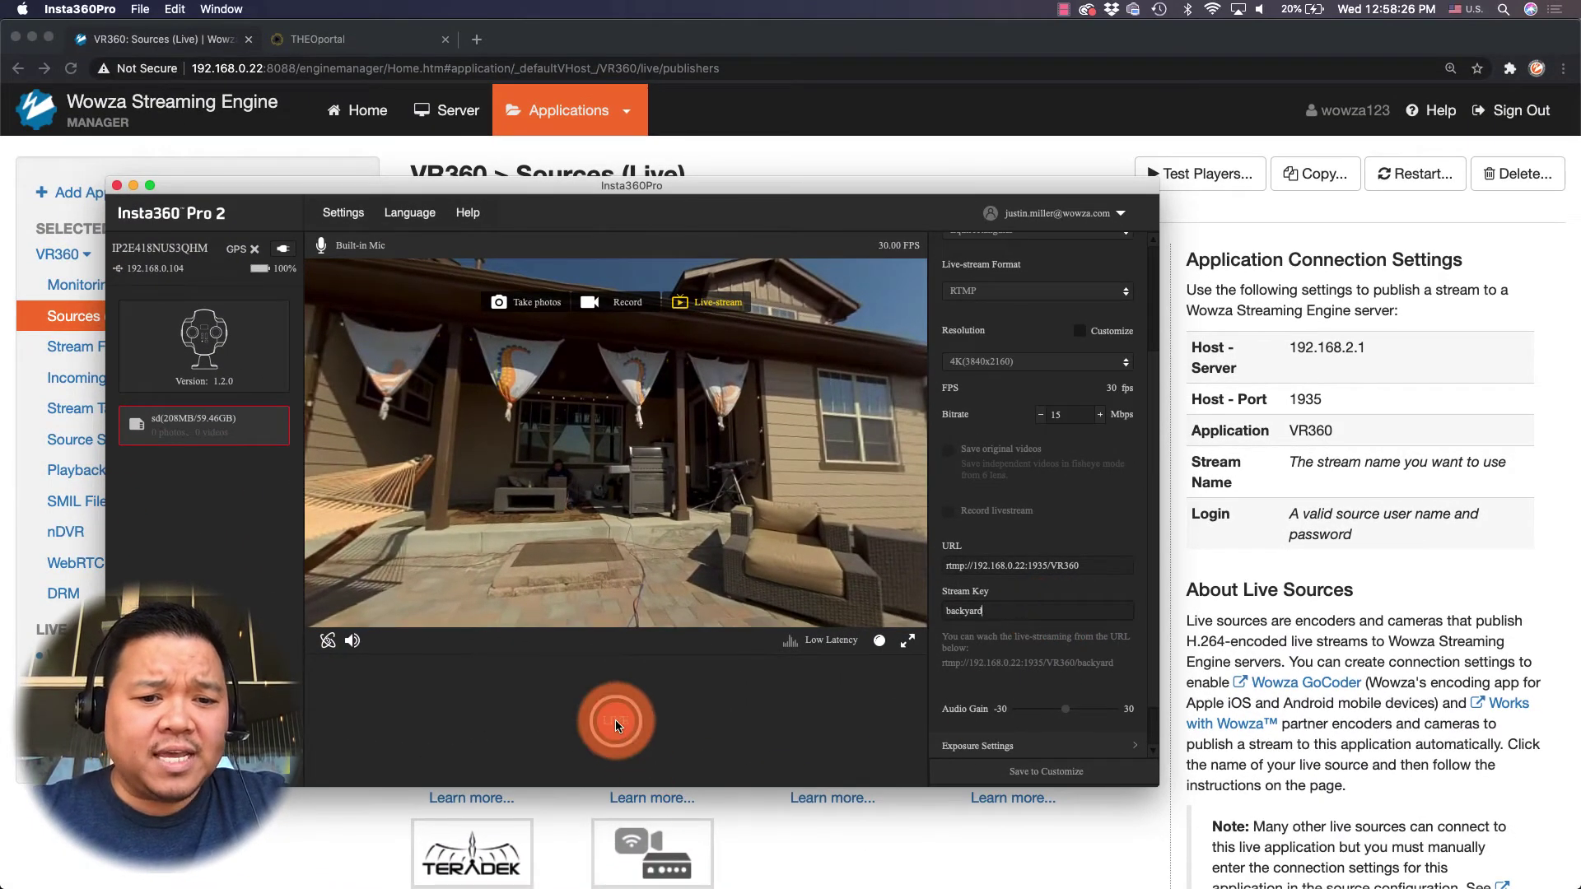
{"action": "left_click", "coordinate": [616, 722]}
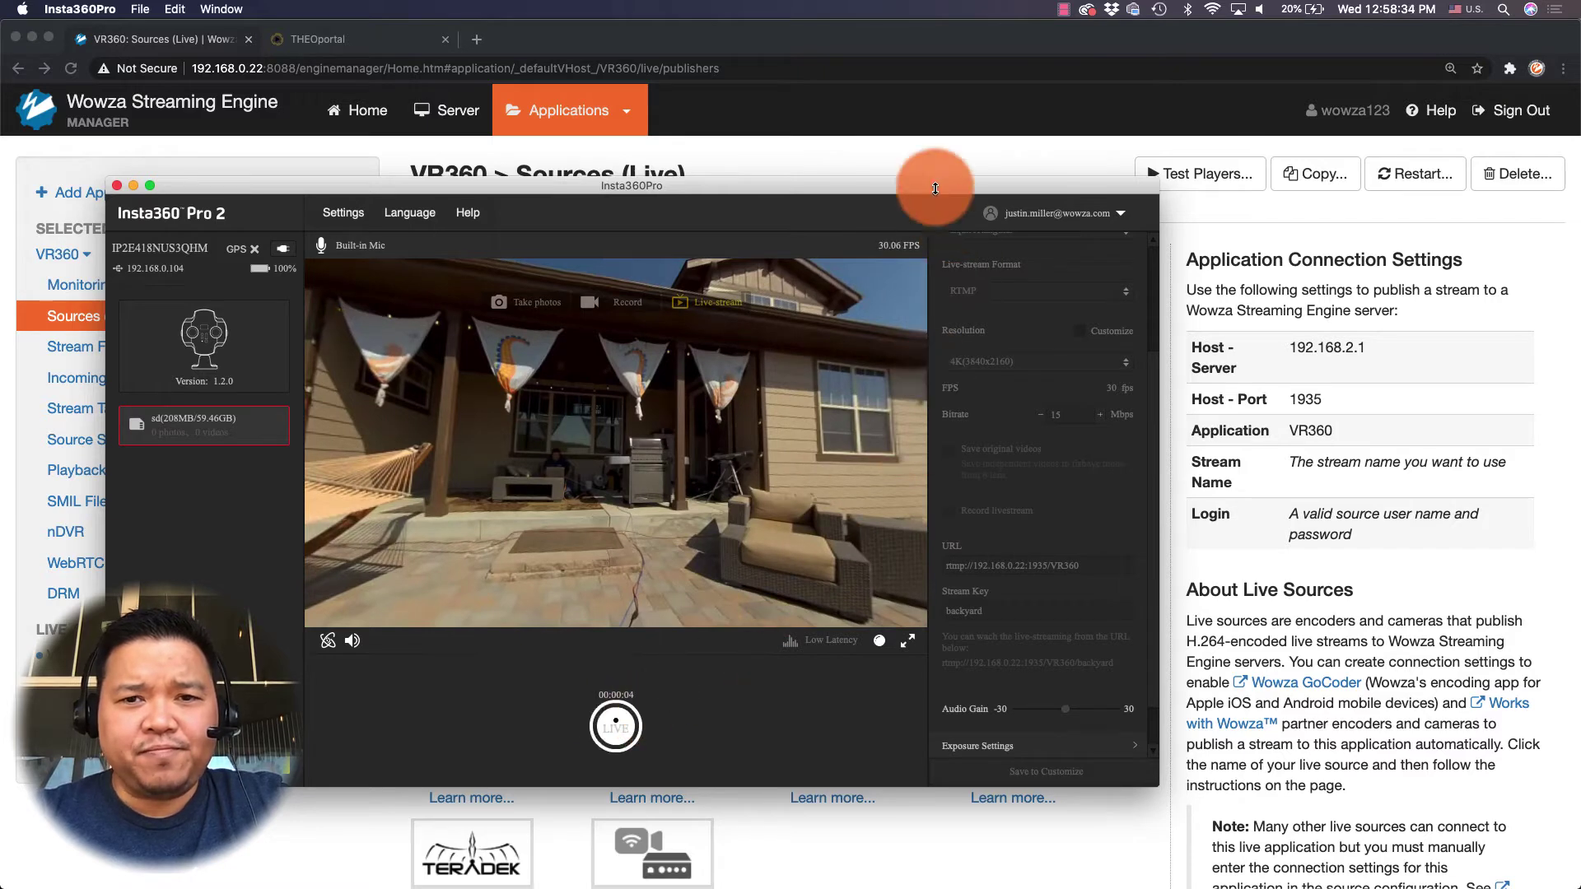
{"action": "left_click", "coordinate": [911, 162]}
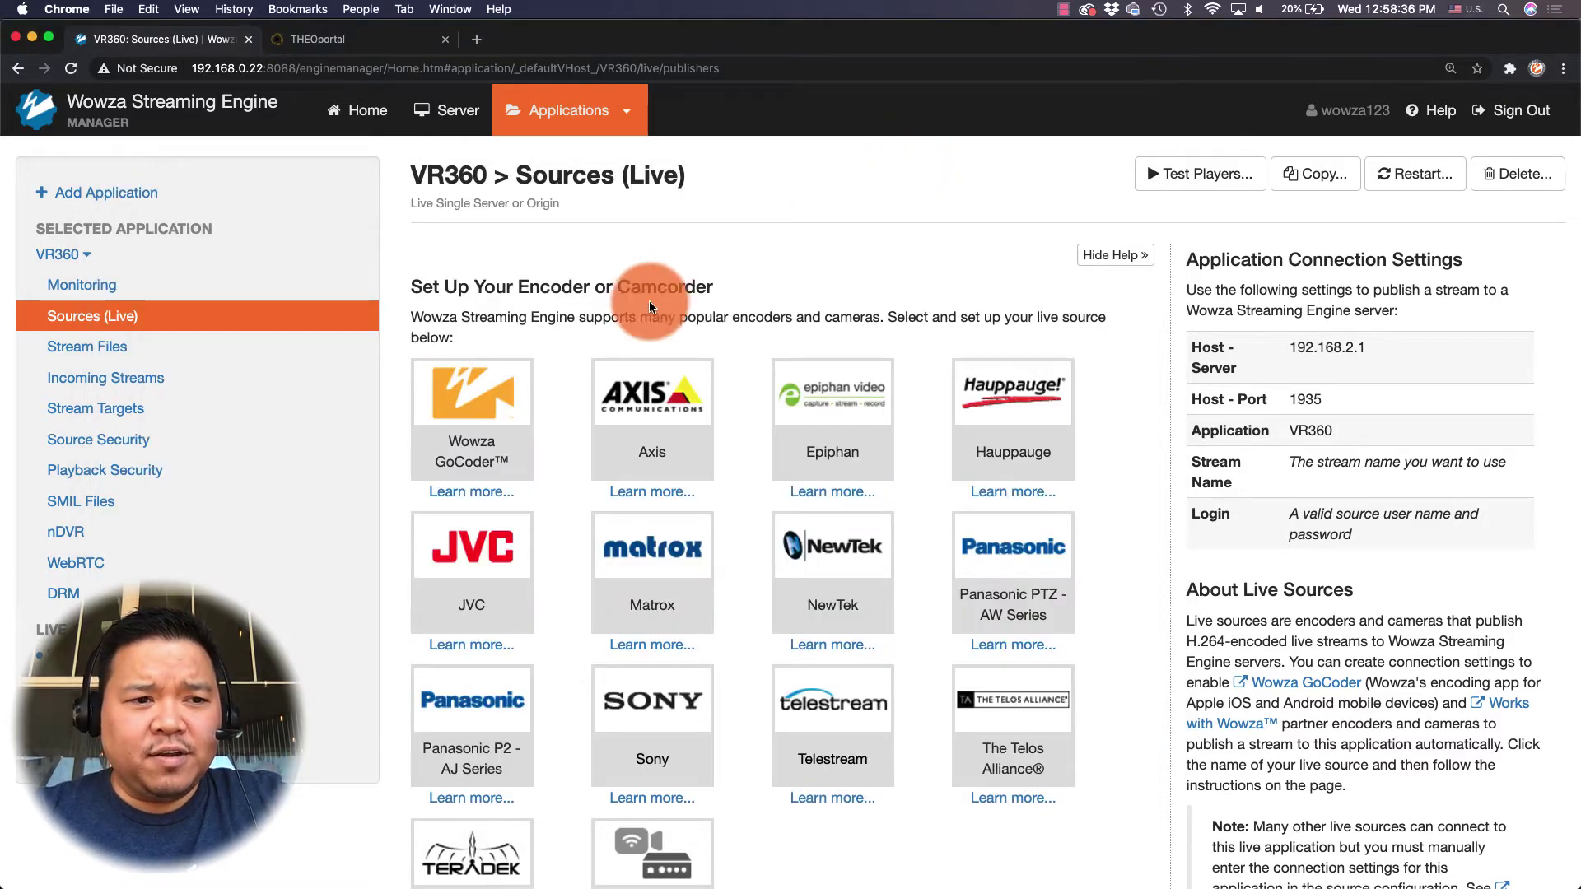
Open the Test Players for the incoming backyard stream under Incoming Streams
{"action": "left_click", "coordinate": [120, 377]}
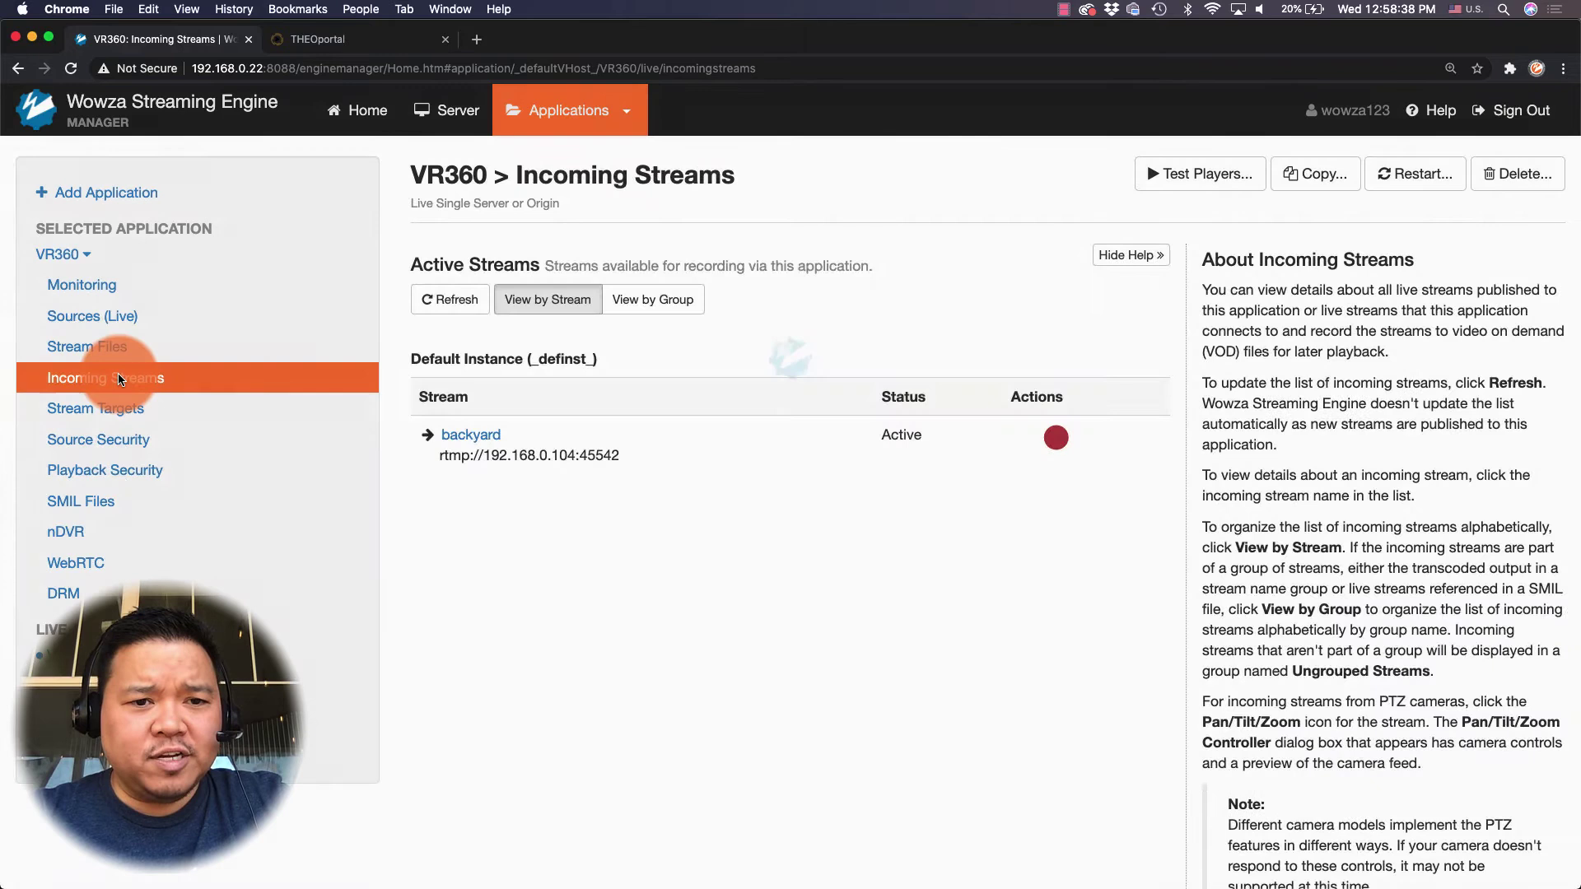
{"action": "left_click", "coordinate": [448, 440]}
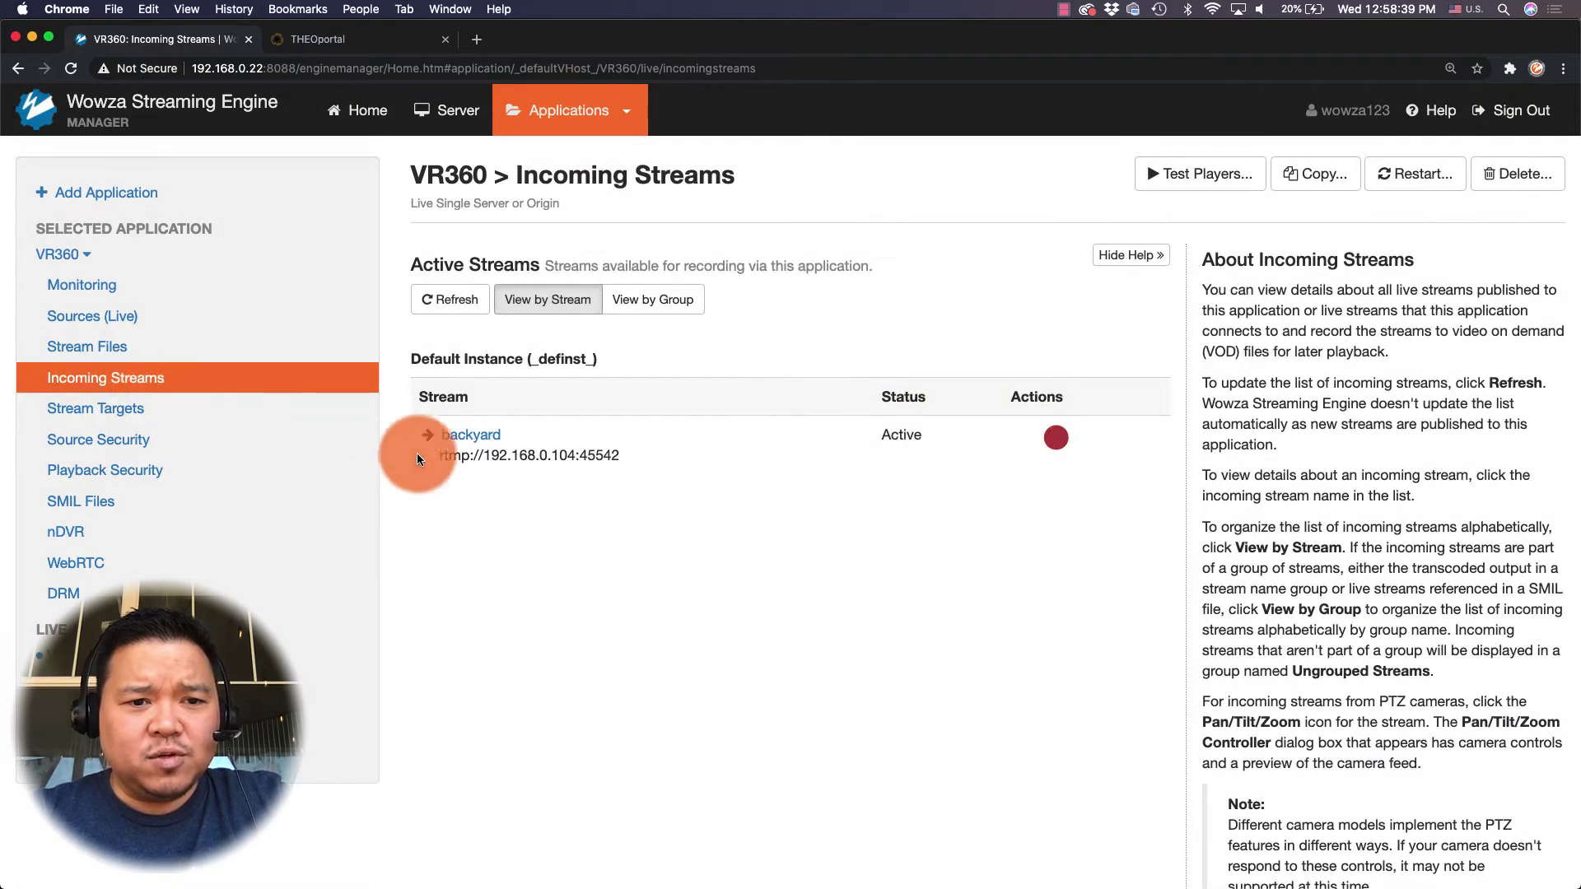
{"action": "left_click", "coordinate": [477, 434]}
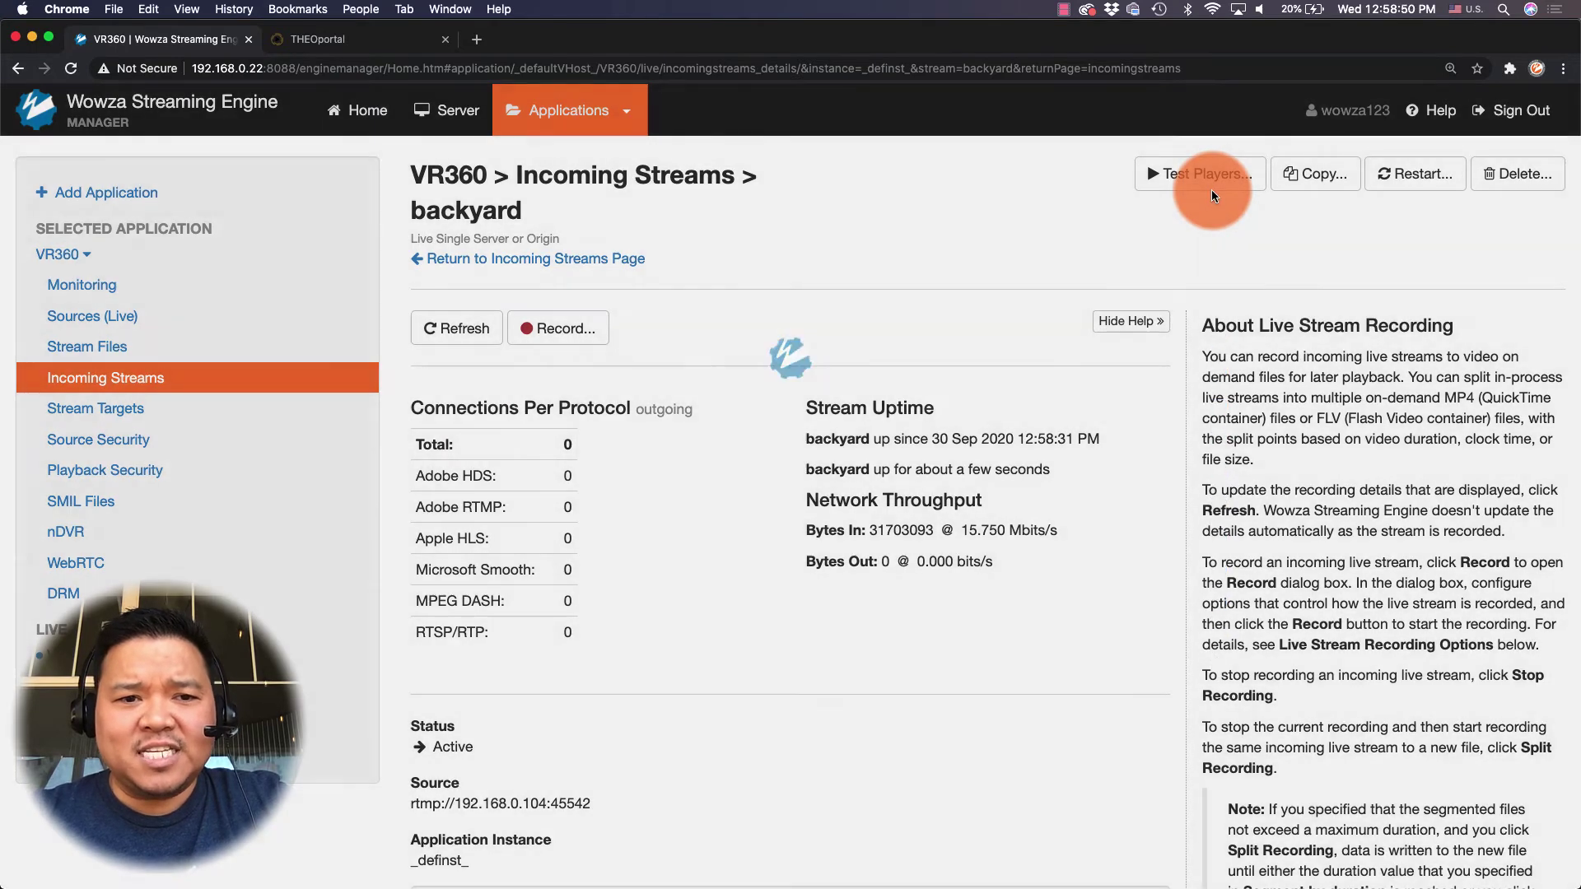
{"action": "left_click", "coordinate": [1212, 193]}
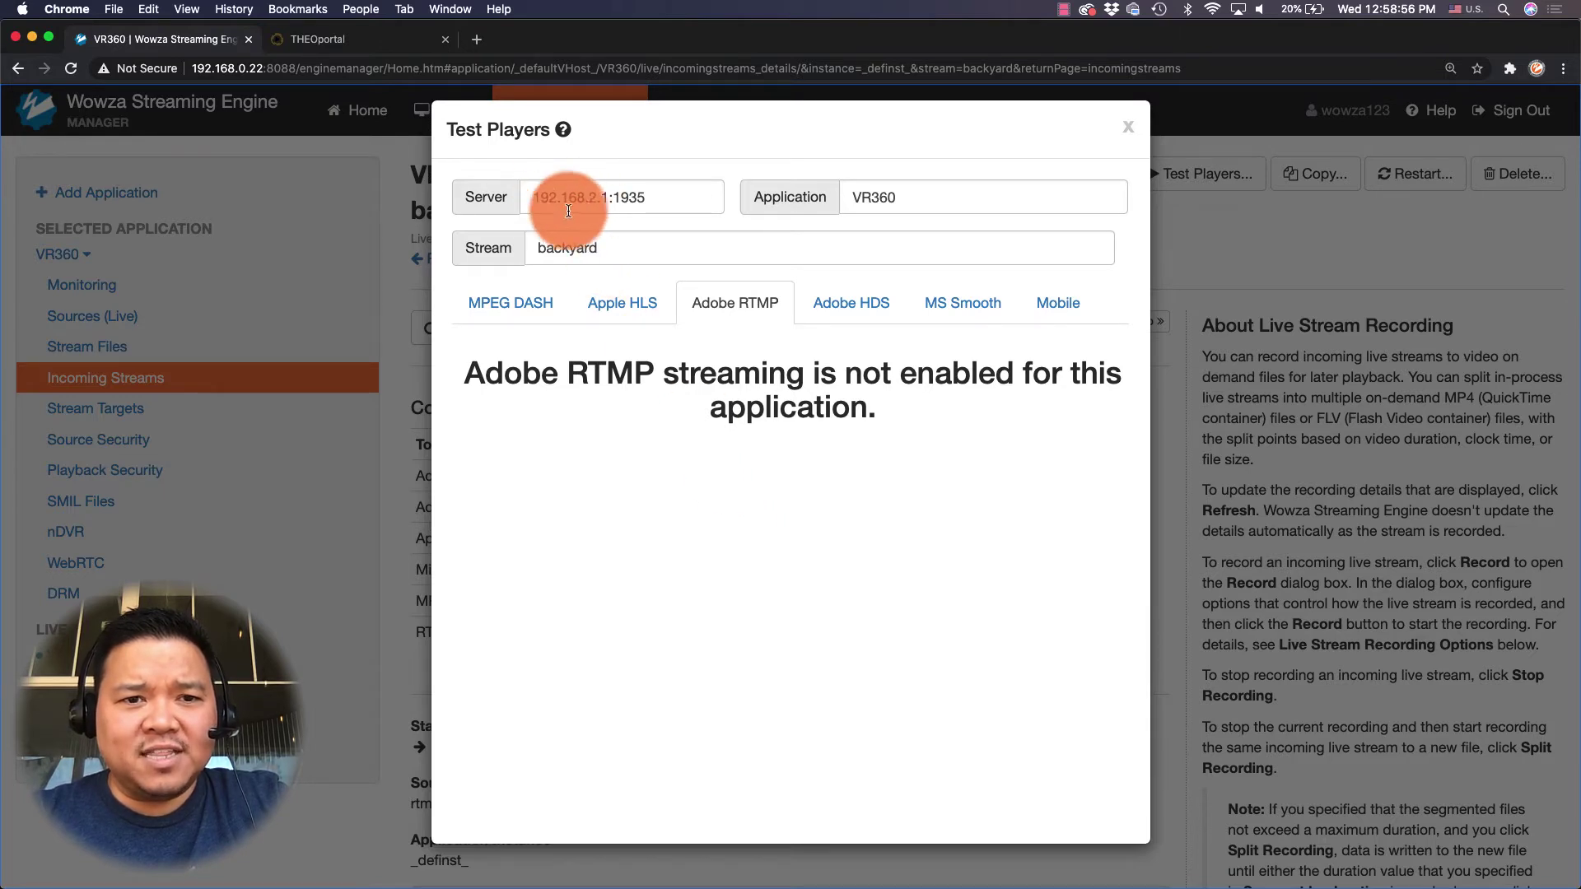
Correct the test player server to 192.168.0.22:1935 and show the Mobile URLs
{"action": "left_click", "coordinate": [652, 196]}
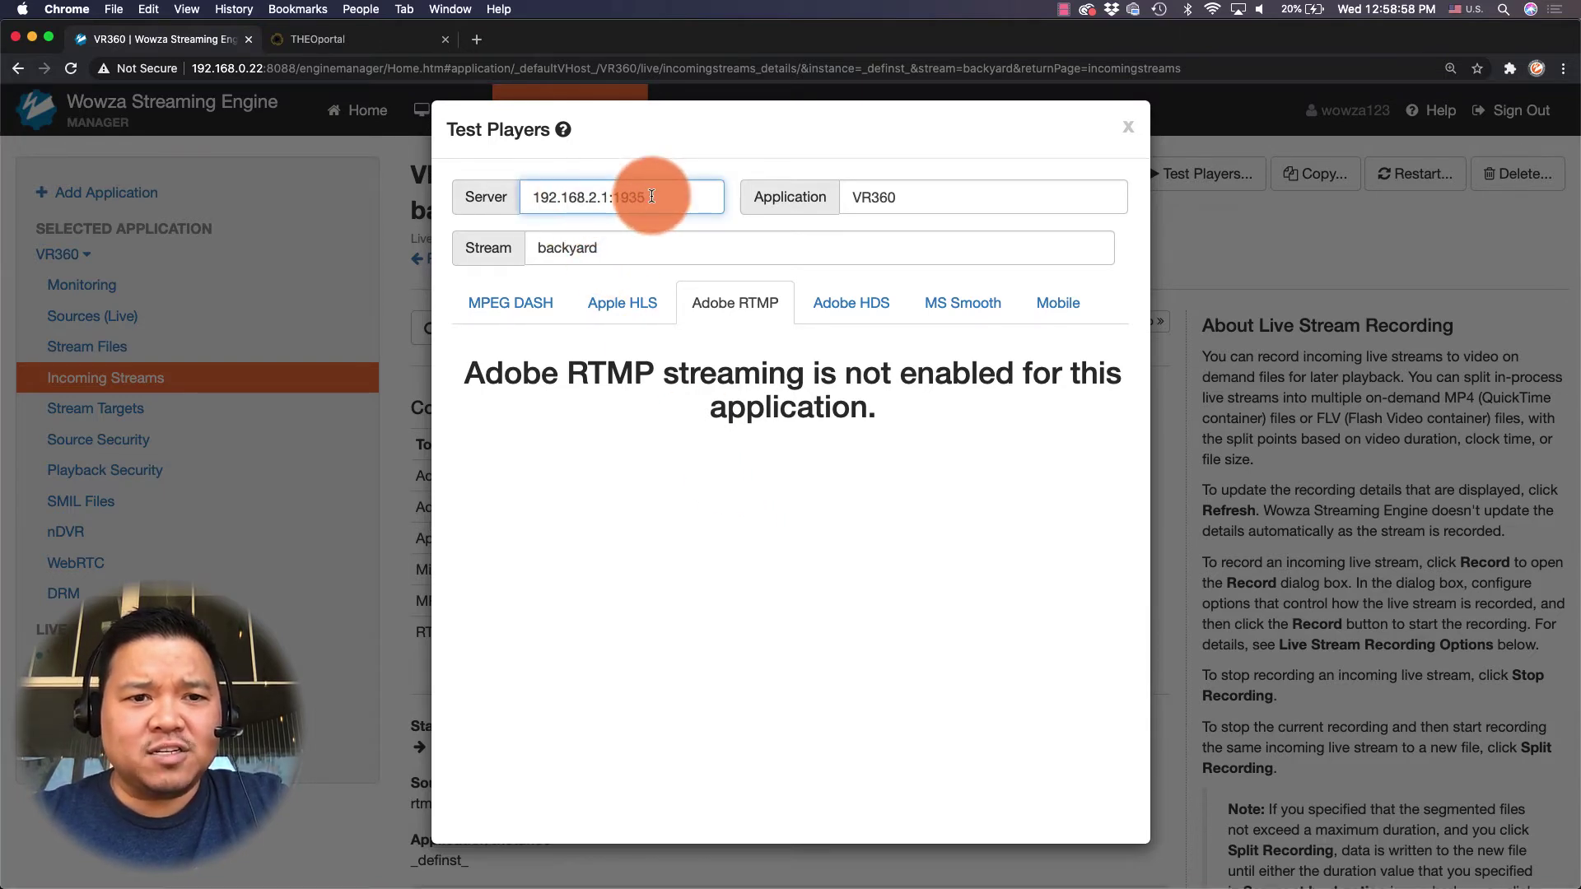
{"action": "key", "text": "BackSpace"}
{"action": "type", "text": "0"}
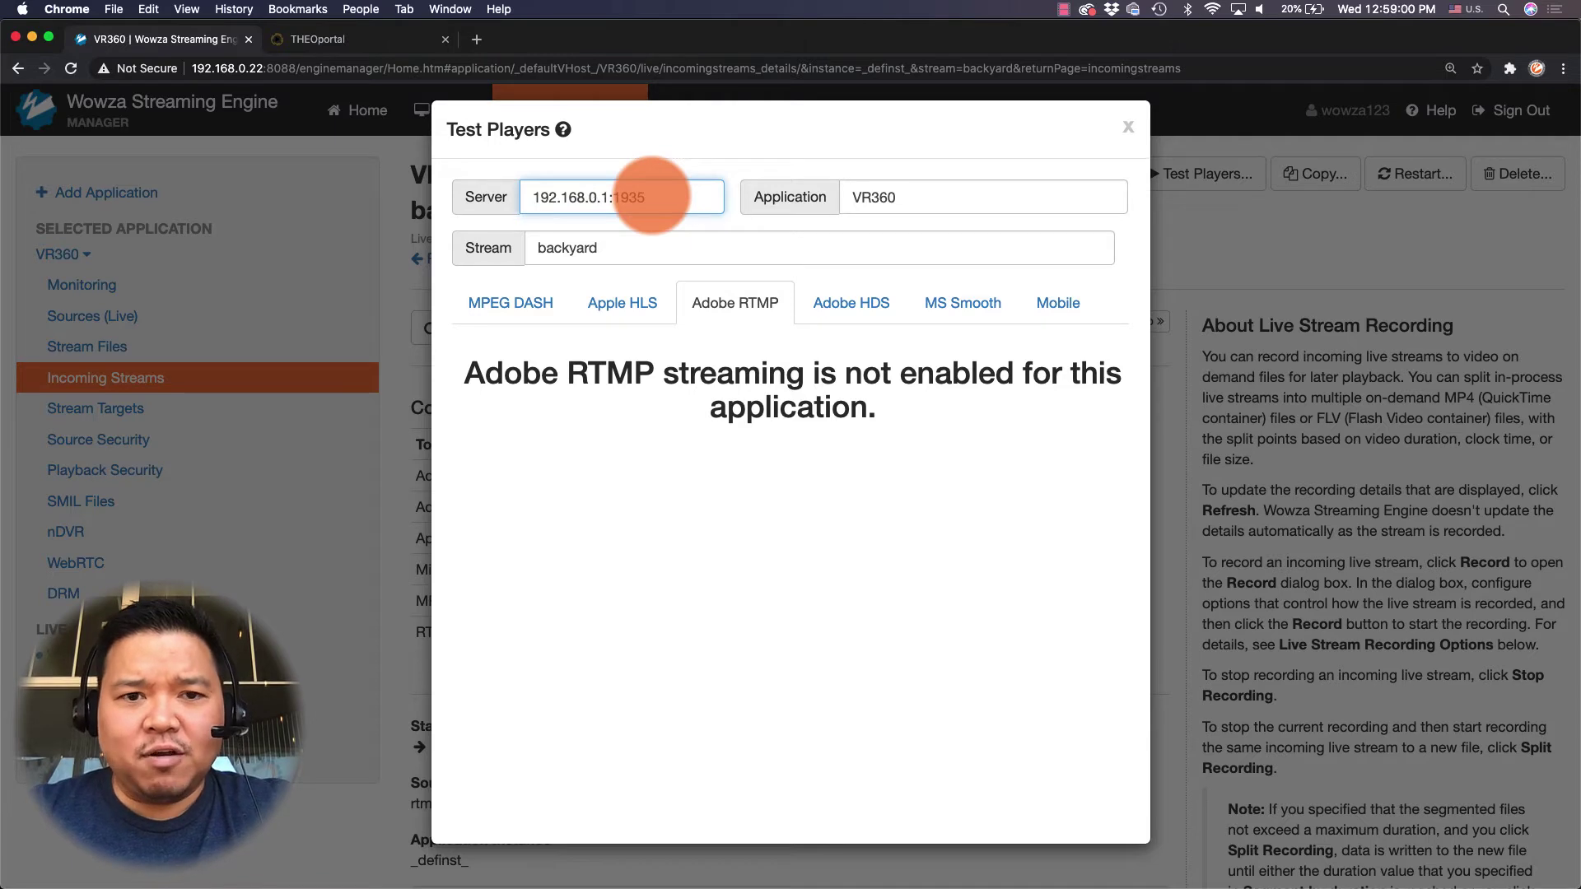
{"action": "key", "text": "BackSpace"}
{"action": "type", "text": "22"}
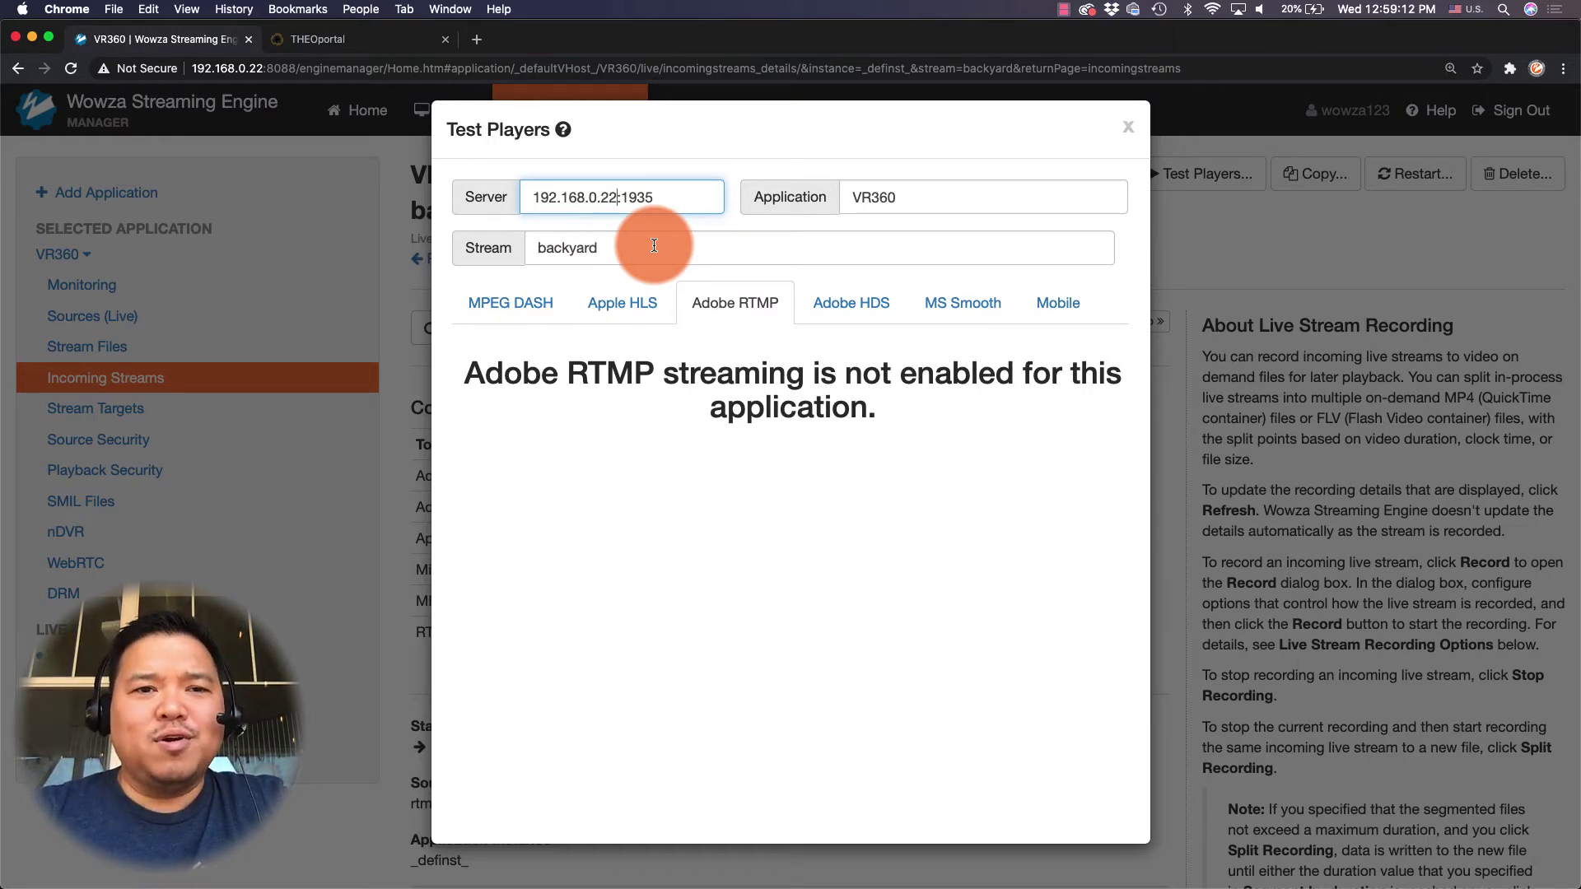
{"action": "left_click", "coordinate": [1037, 313]}
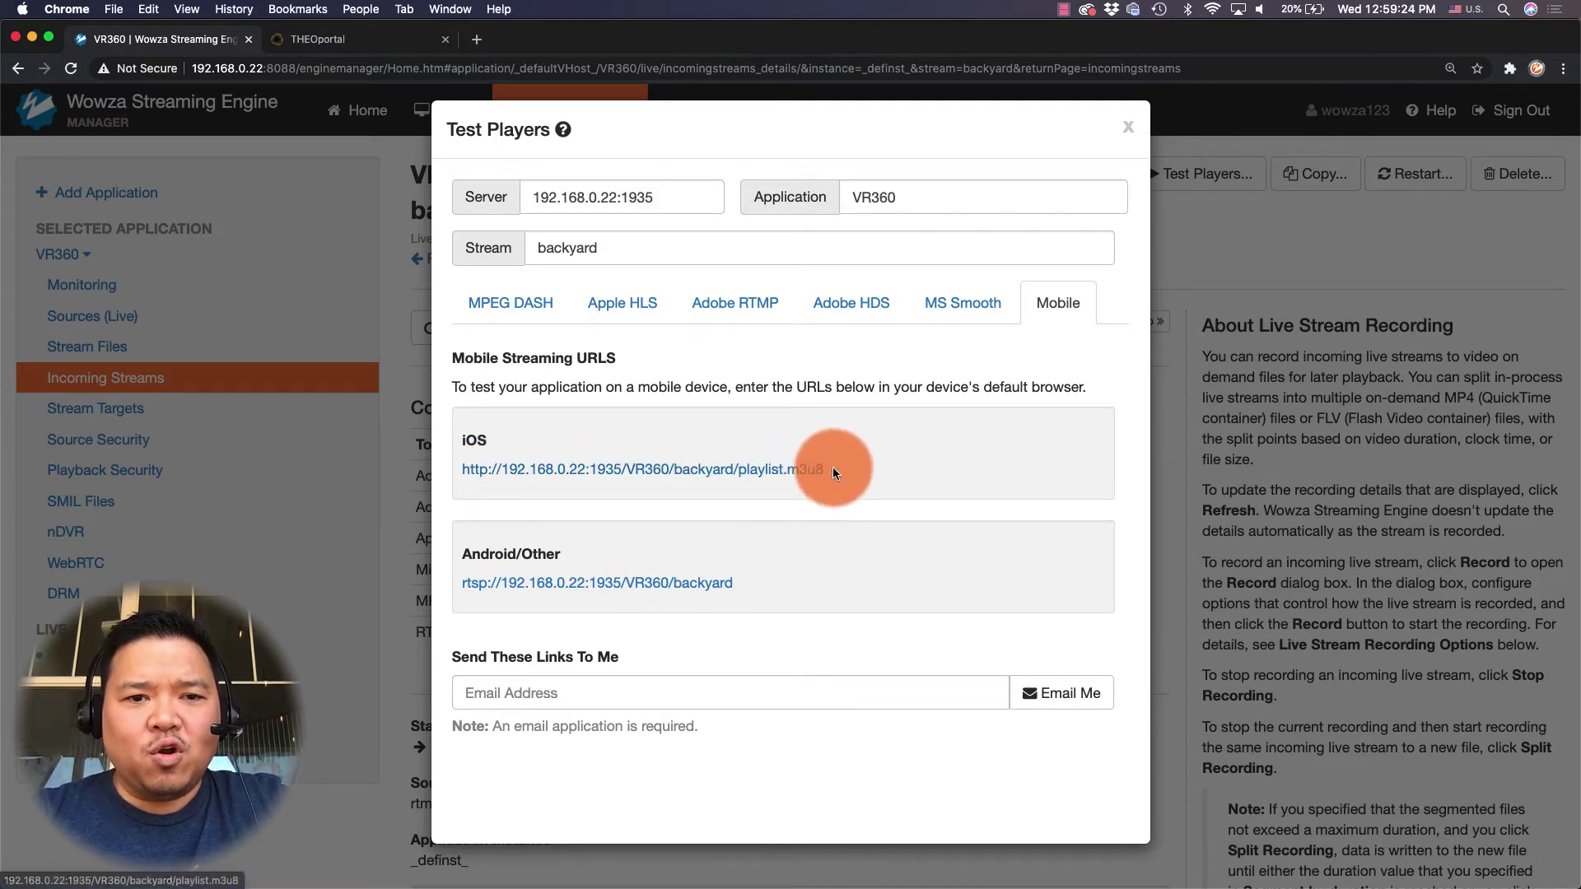
{"action": "left_click_drag", "start_coordinate": [833, 466], "coordinate": [462, 469]}
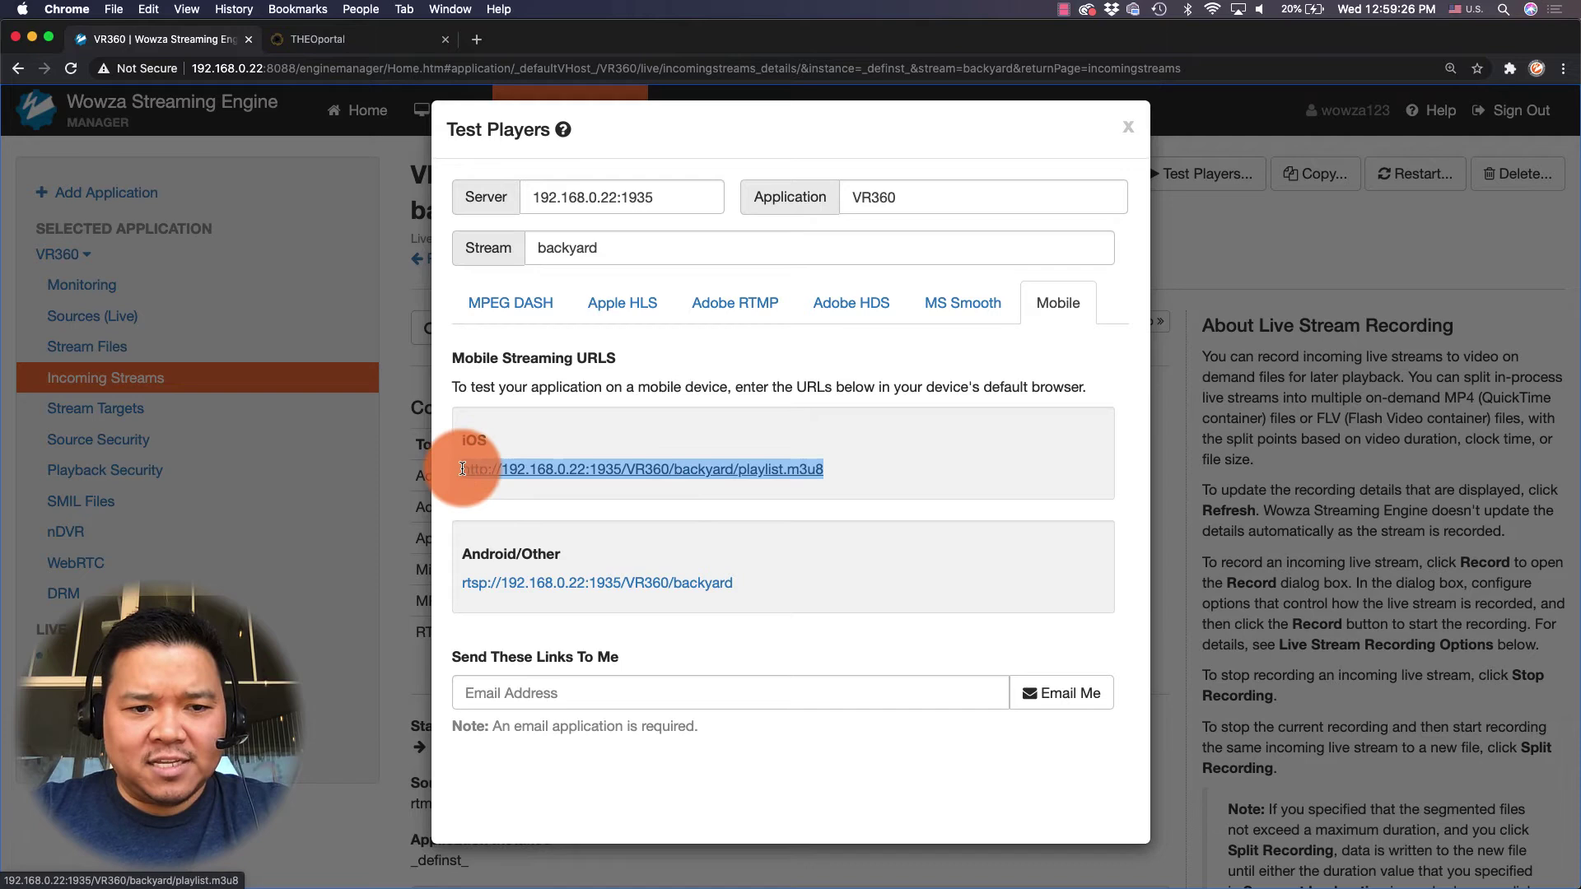
{"action": "key", "text": "super+c"}
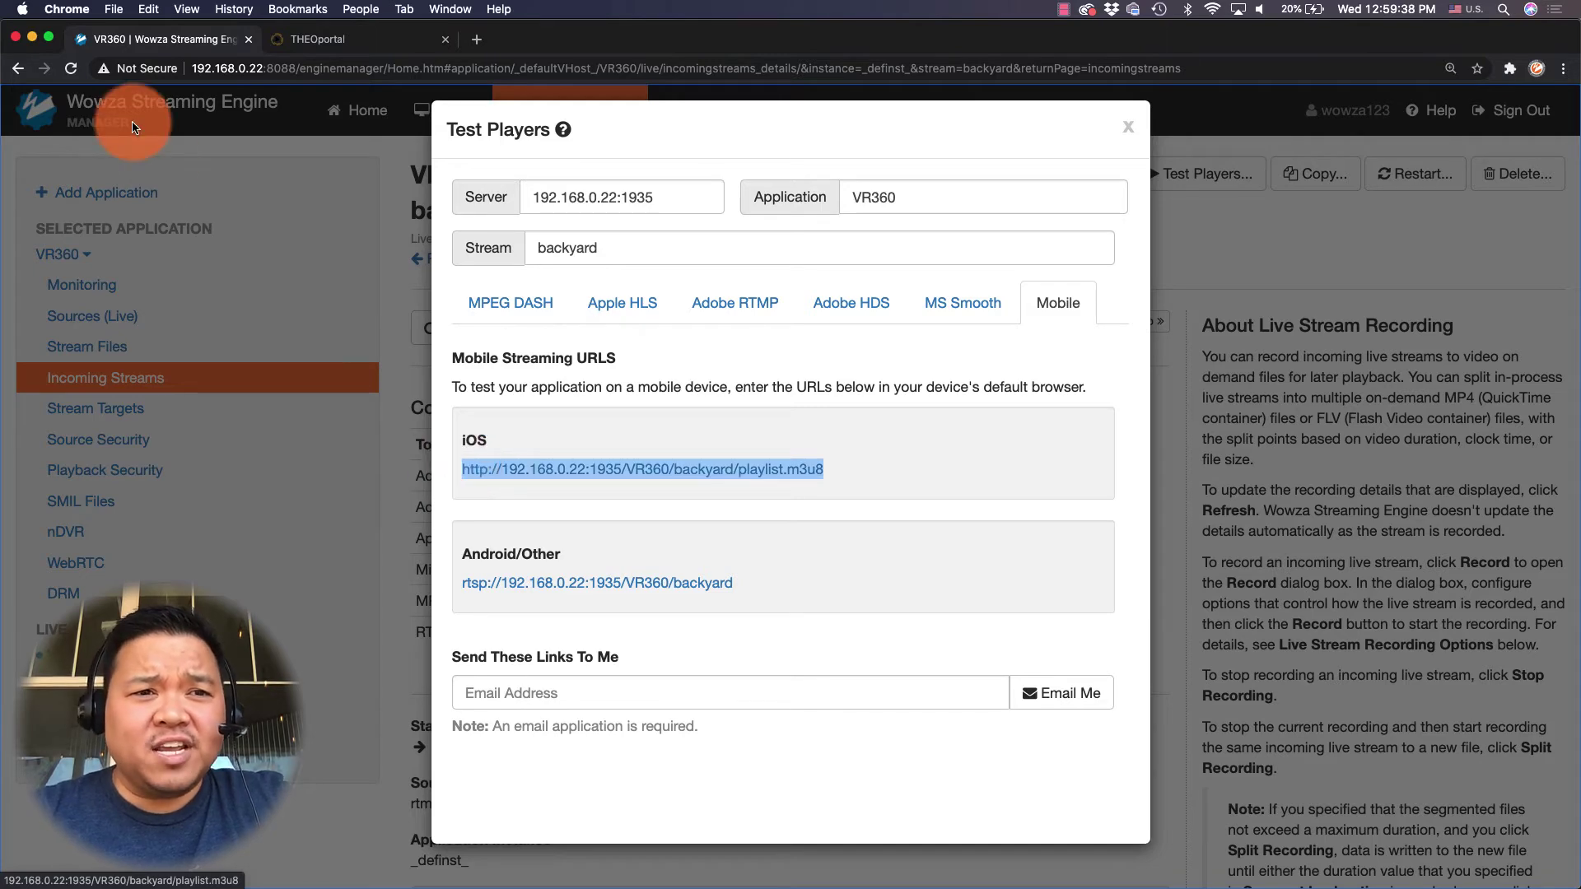
{"action": "left_click", "coordinate": [302, 43]}
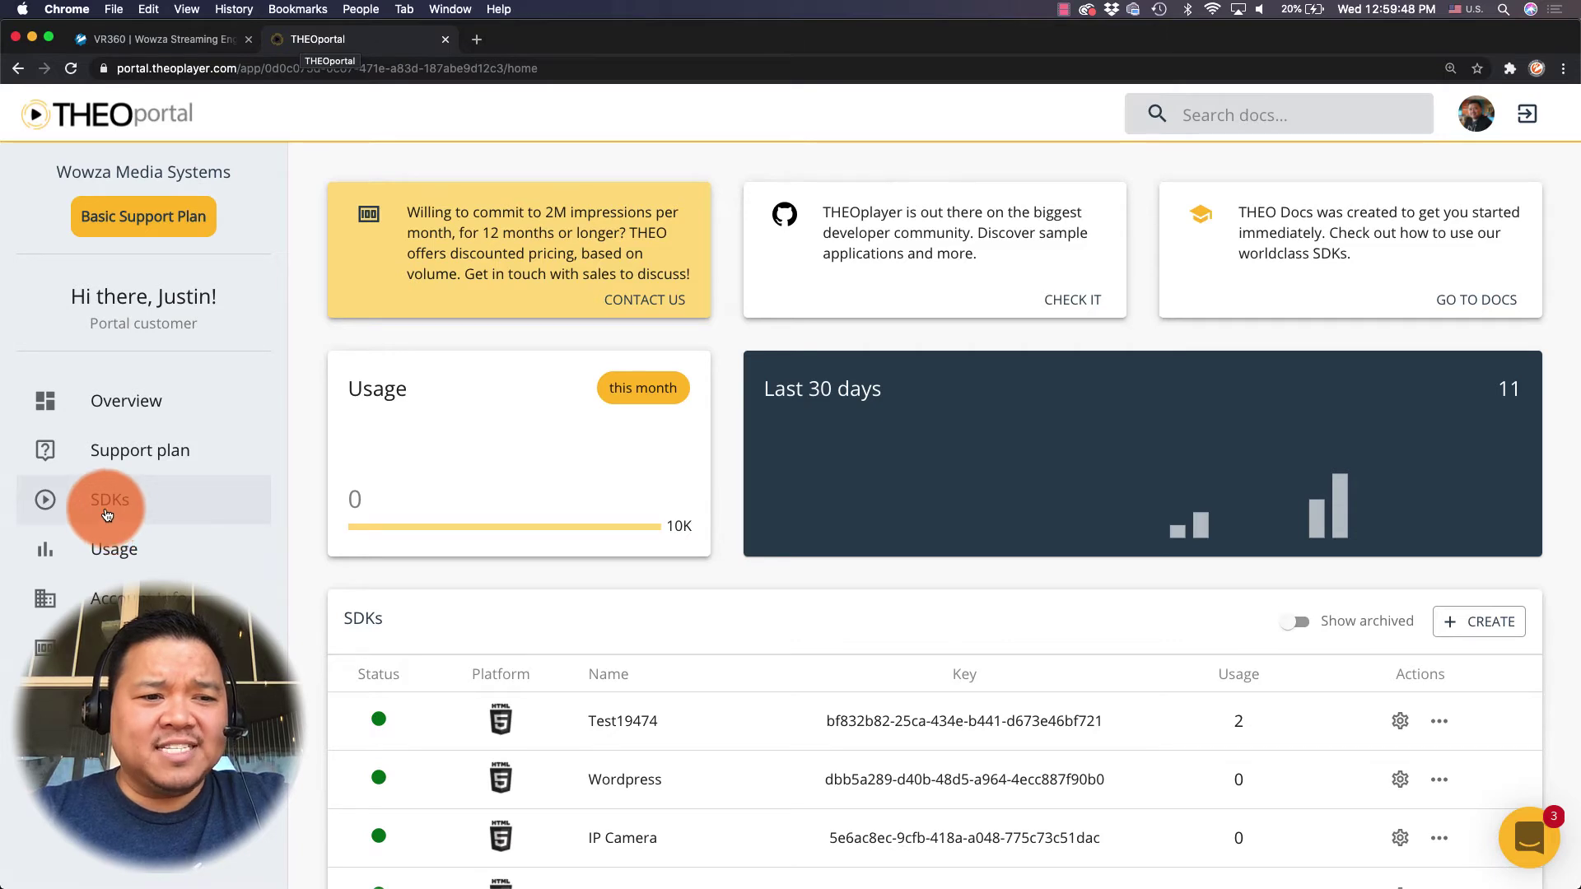
Create an SDK from the SDKs list, choosing HTML5 and naming it VR360
{"action": "left_click", "coordinate": [116, 519]}
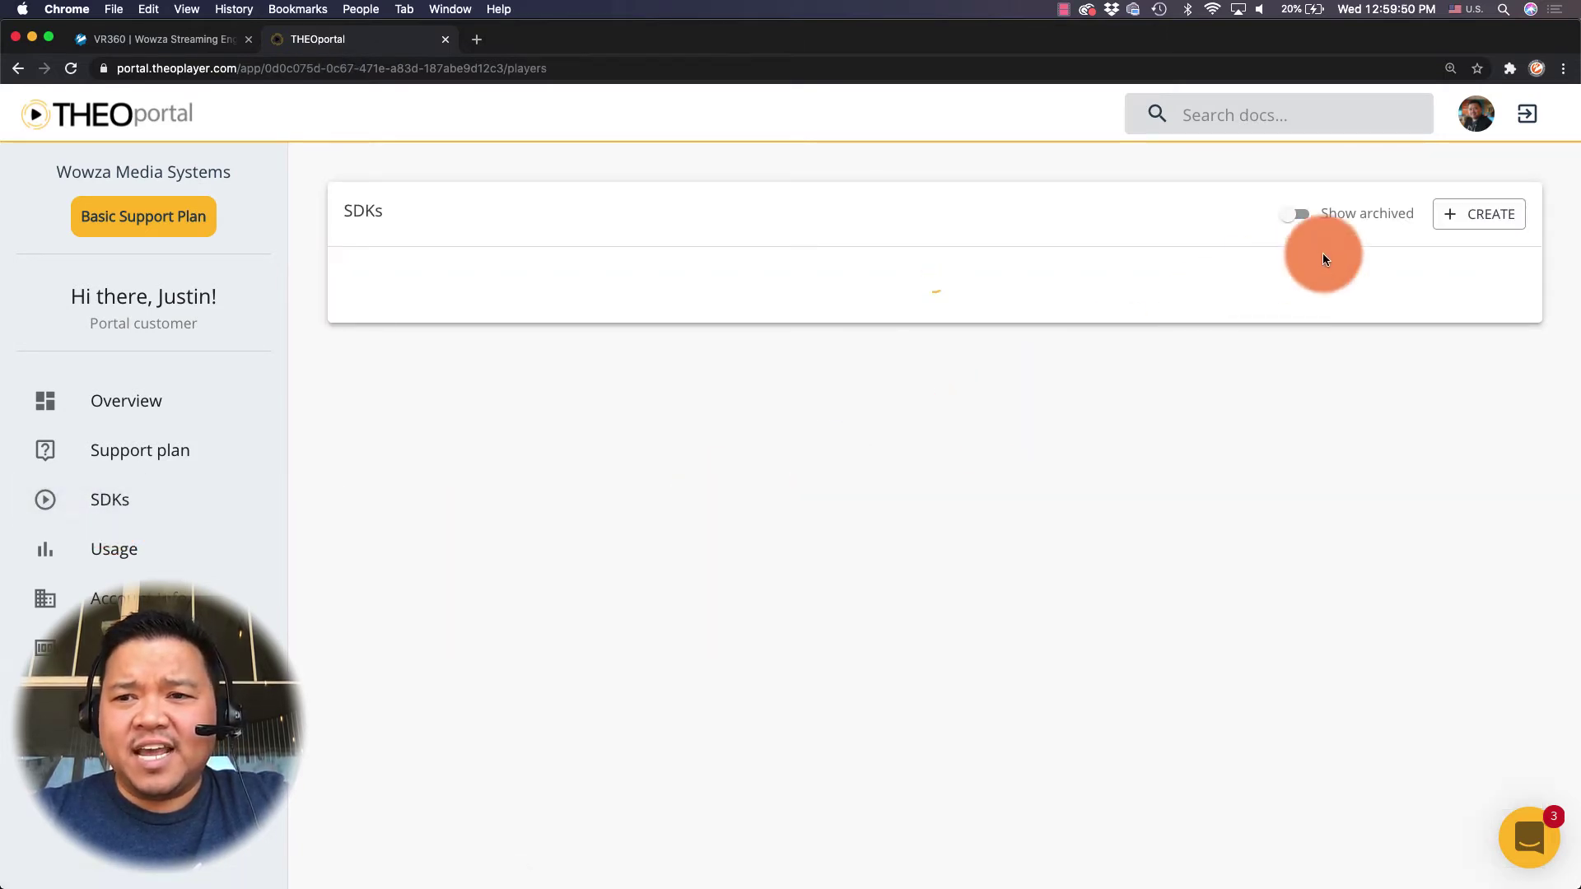
{"action": "left_click", "coordinate": [1450, 216]}
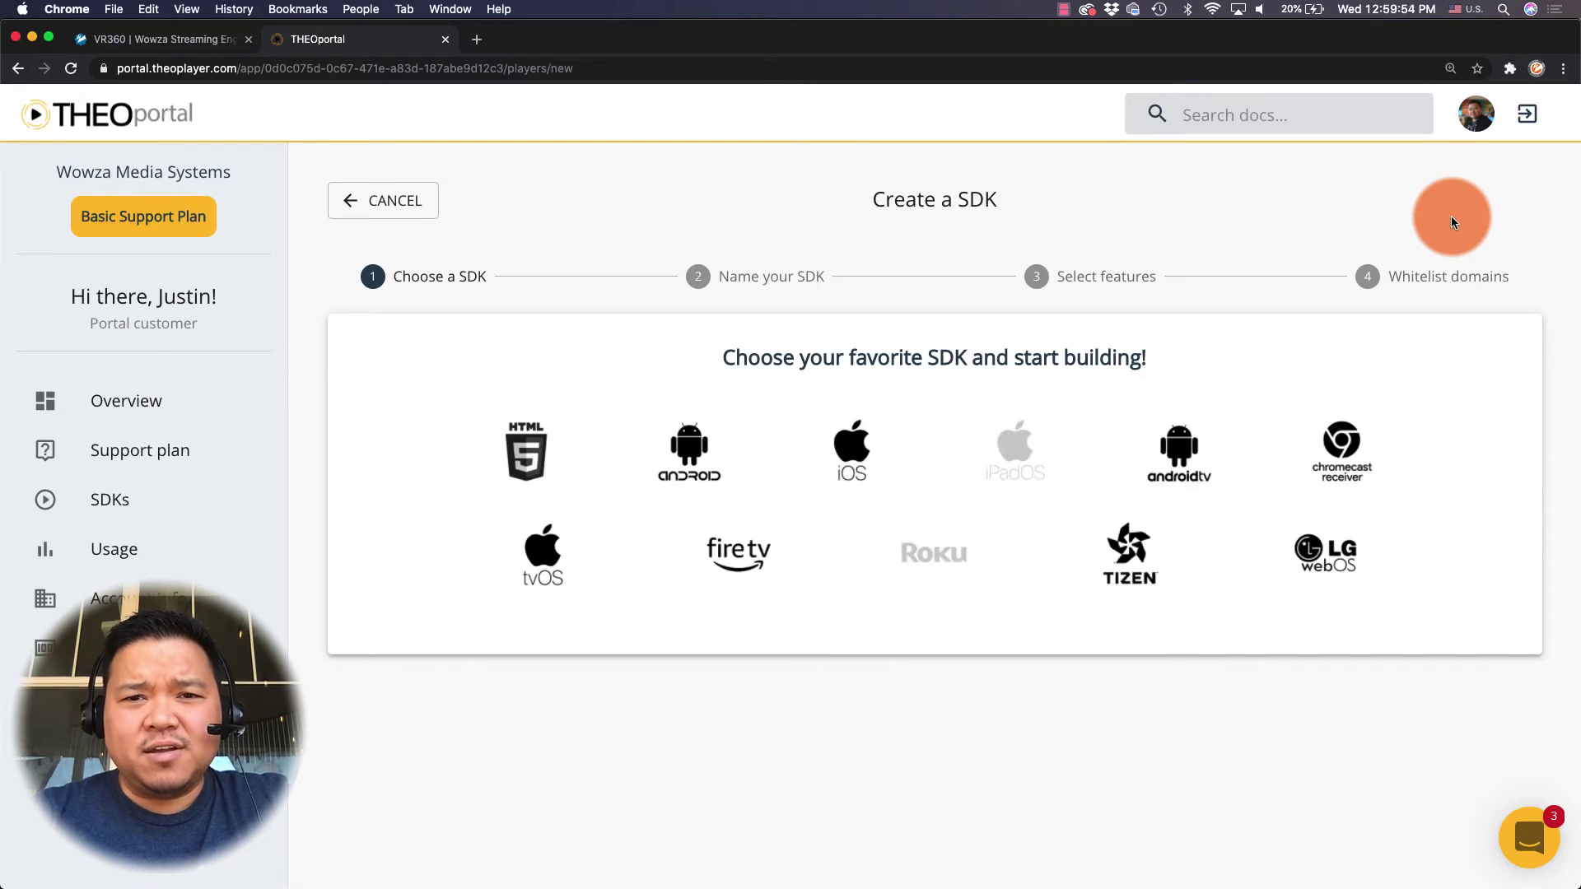
{"action": "left_click", "coordinate": [525, 465]}
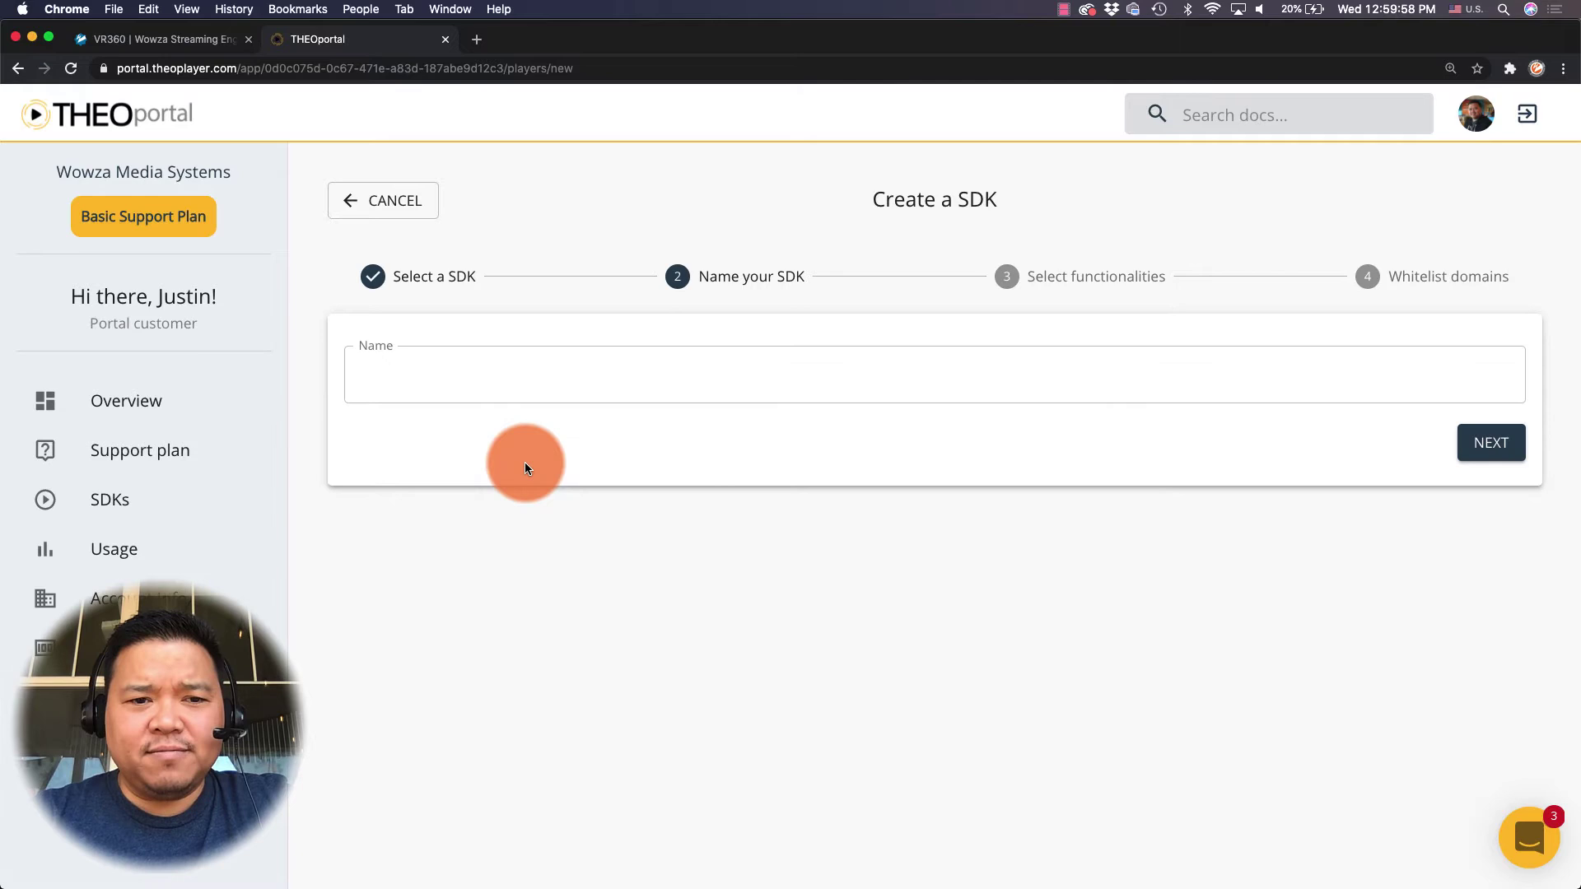
{"action": "left_click", "coordinate": [563, 392]}
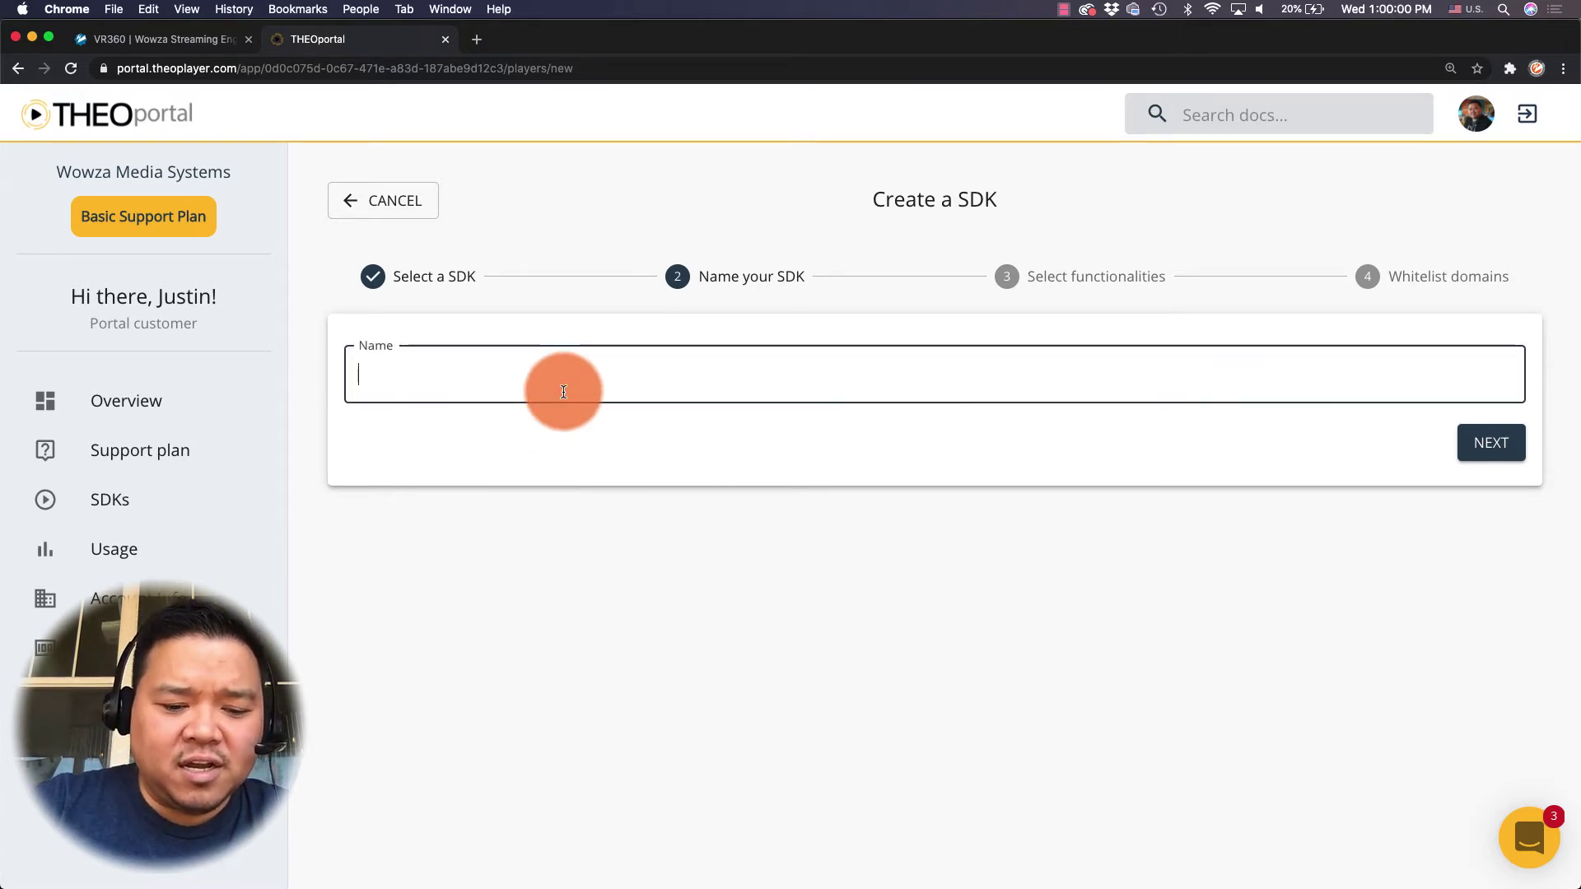
{"action": "type", "text": "VR360"}
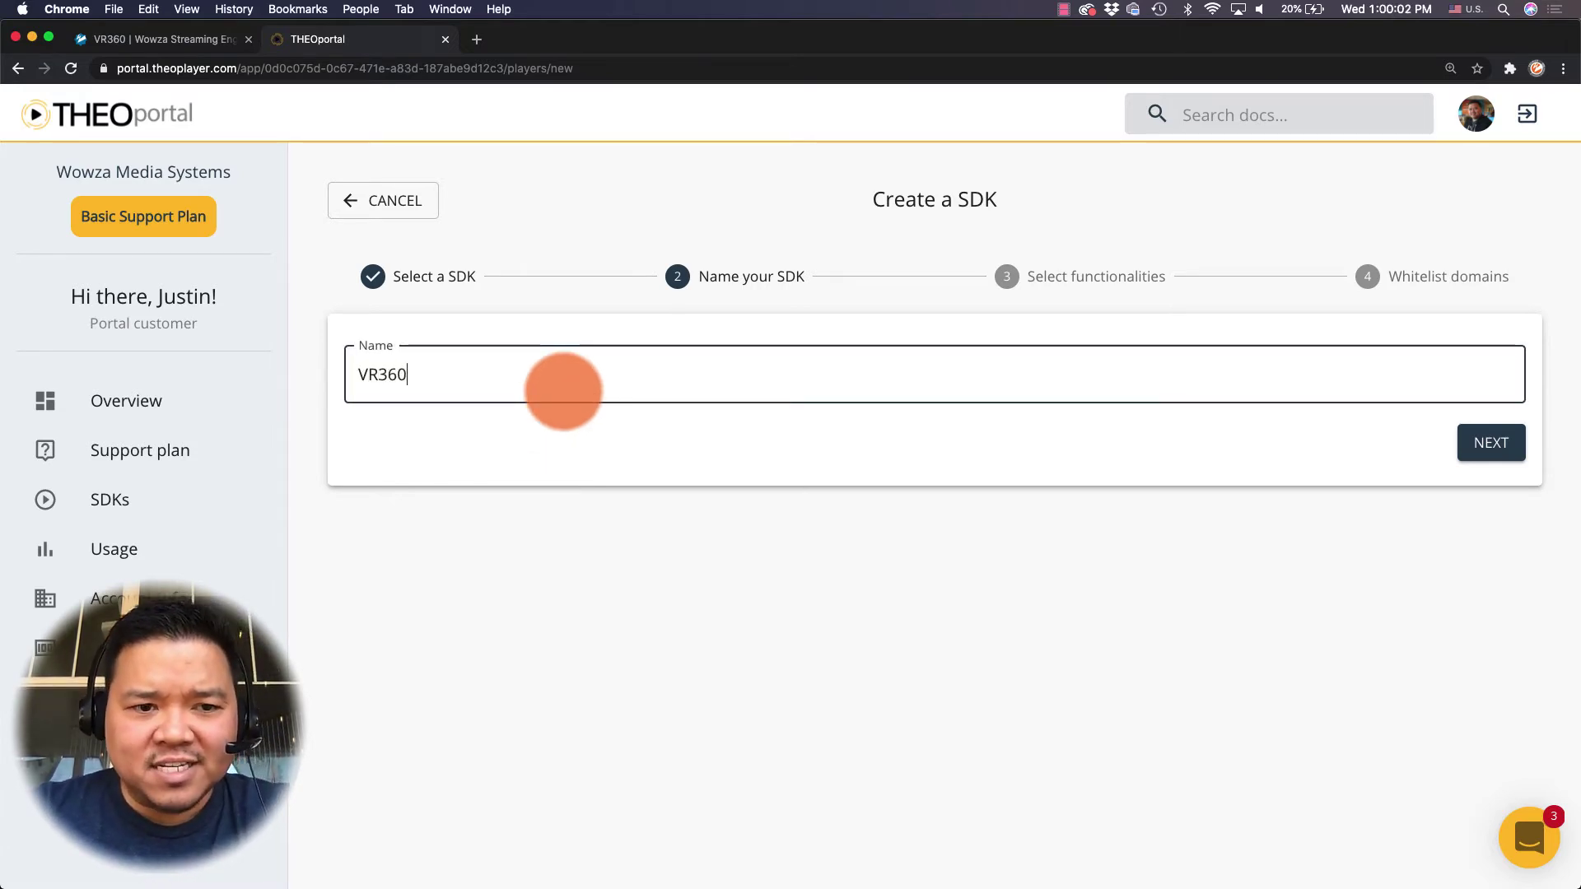
Enable 360° / VR playback support in the SDK features and turn off advertisements
{"action": "left_click", "coordinate": [1475, 442]}
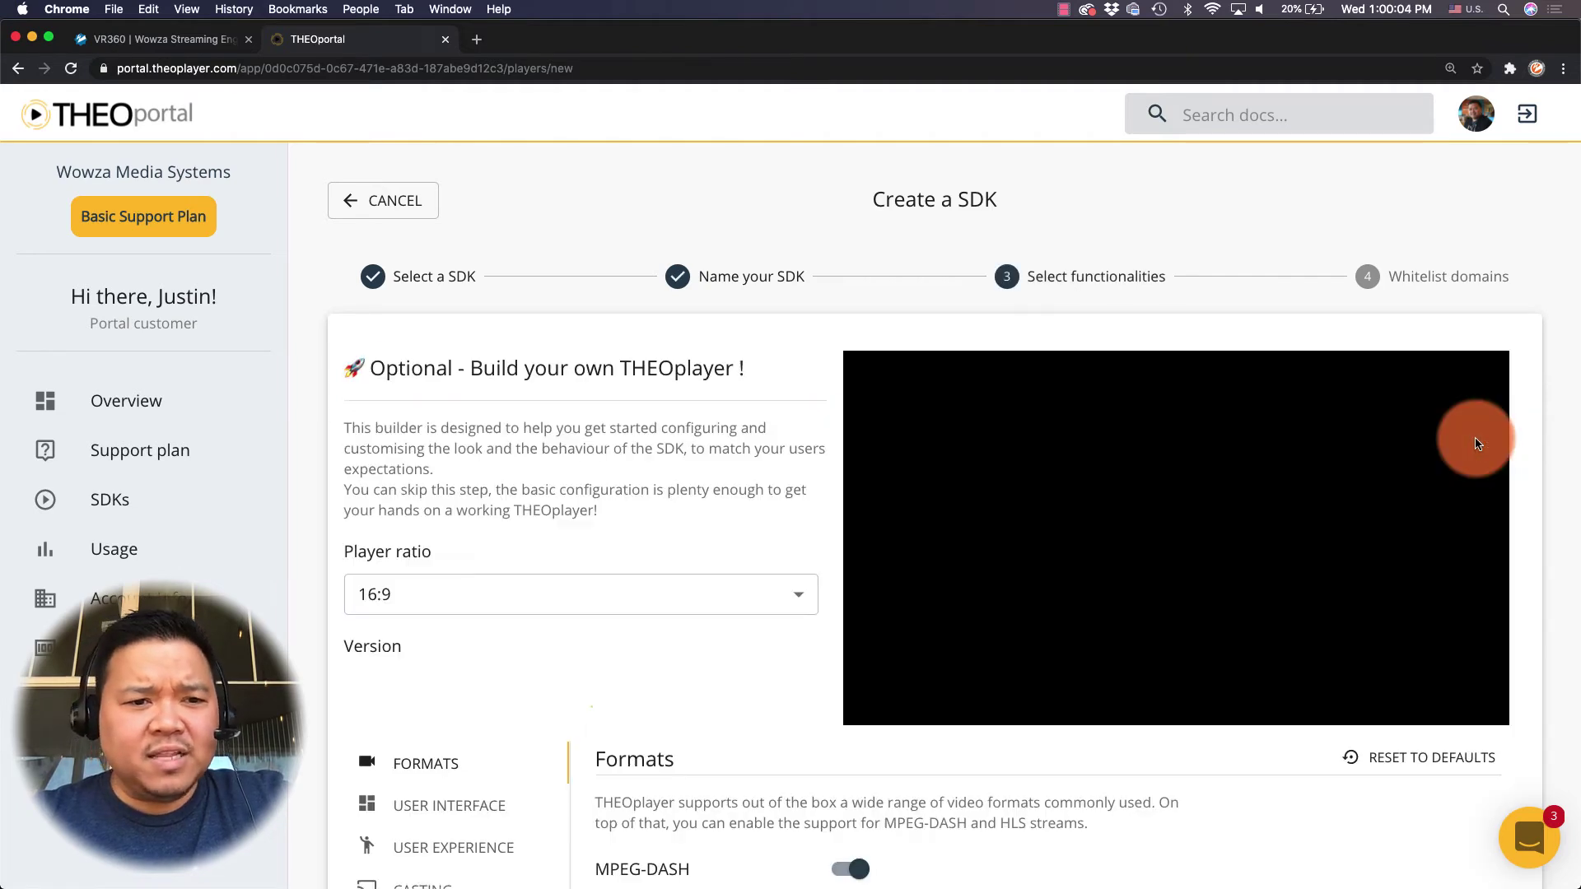
{"action": "scroll", "coordinate": [1477, 444], "scroll_direction": "down", "scroll_amount": 5}
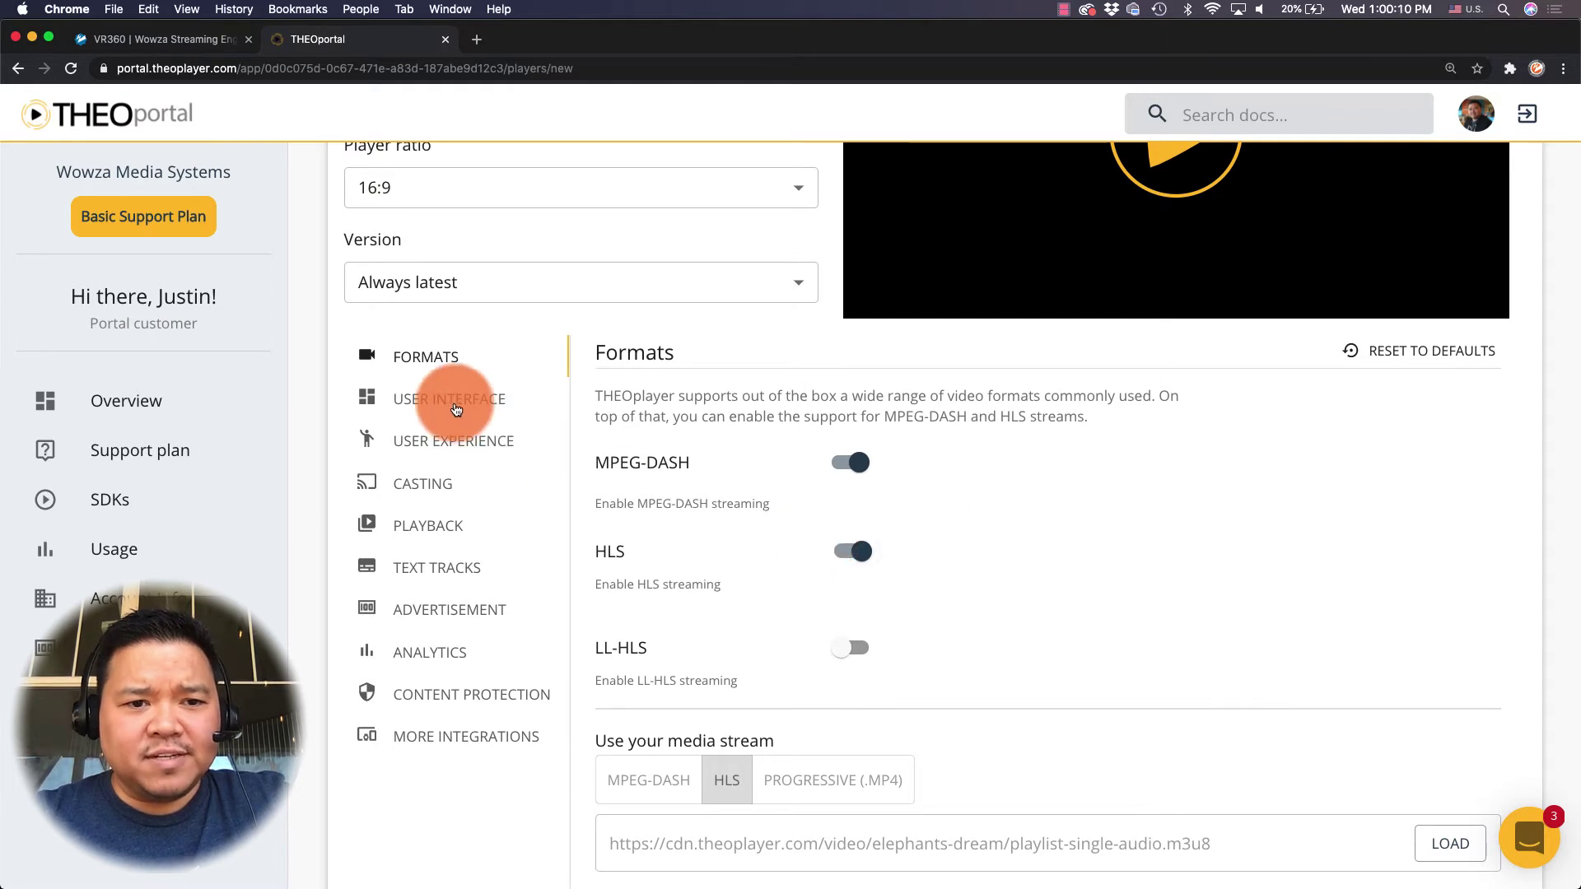
{"action": "left_click", "coordinate": [434, 521]}
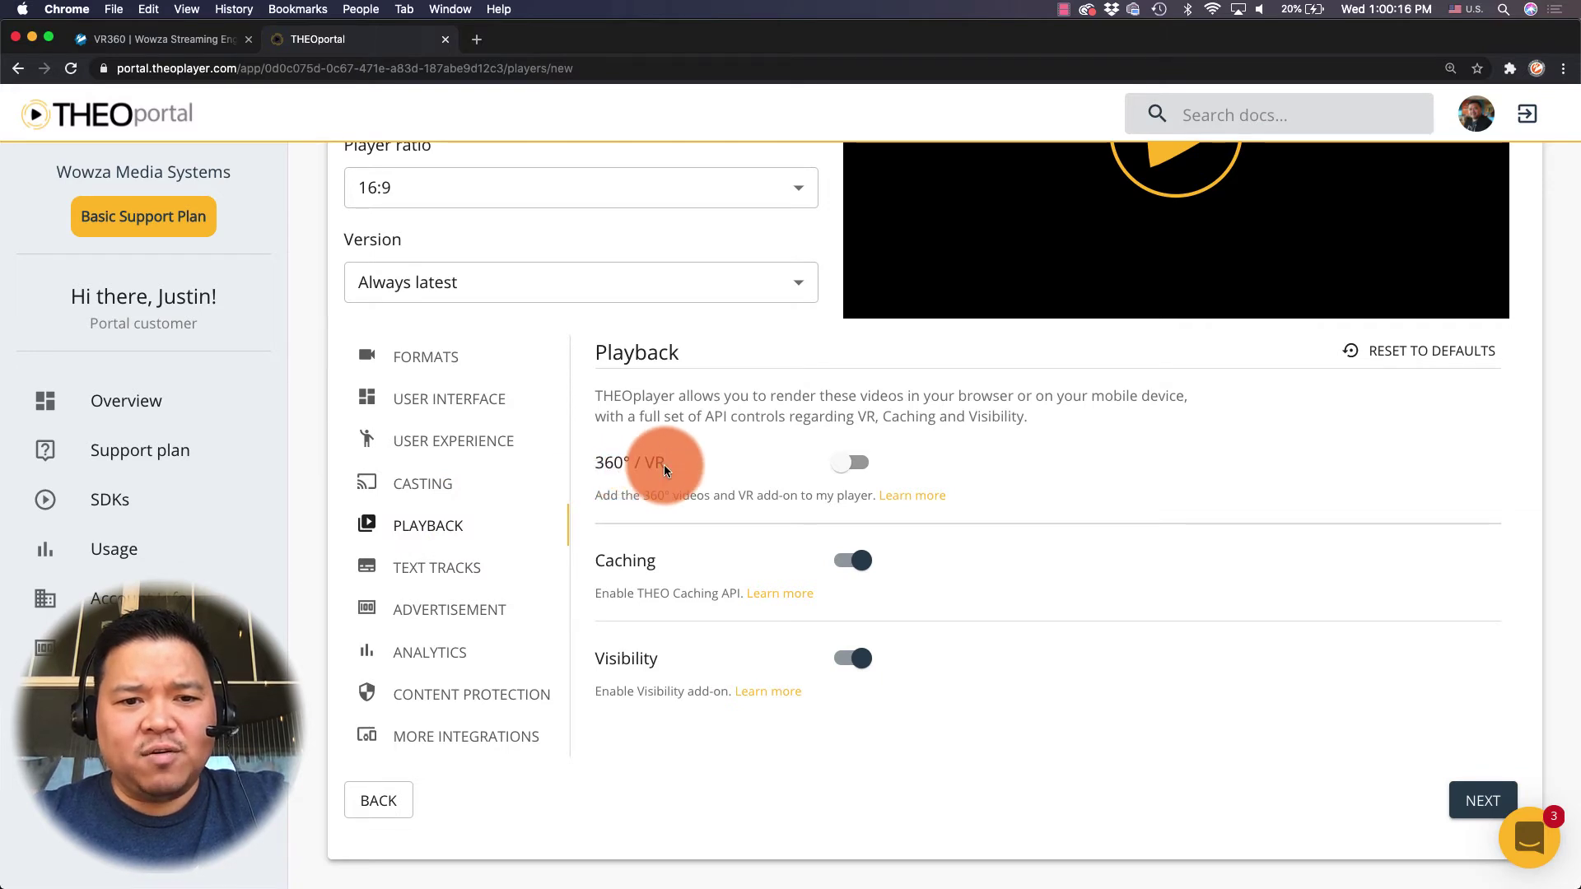
{"action": "left_click", "coordinate": [855, 464]}
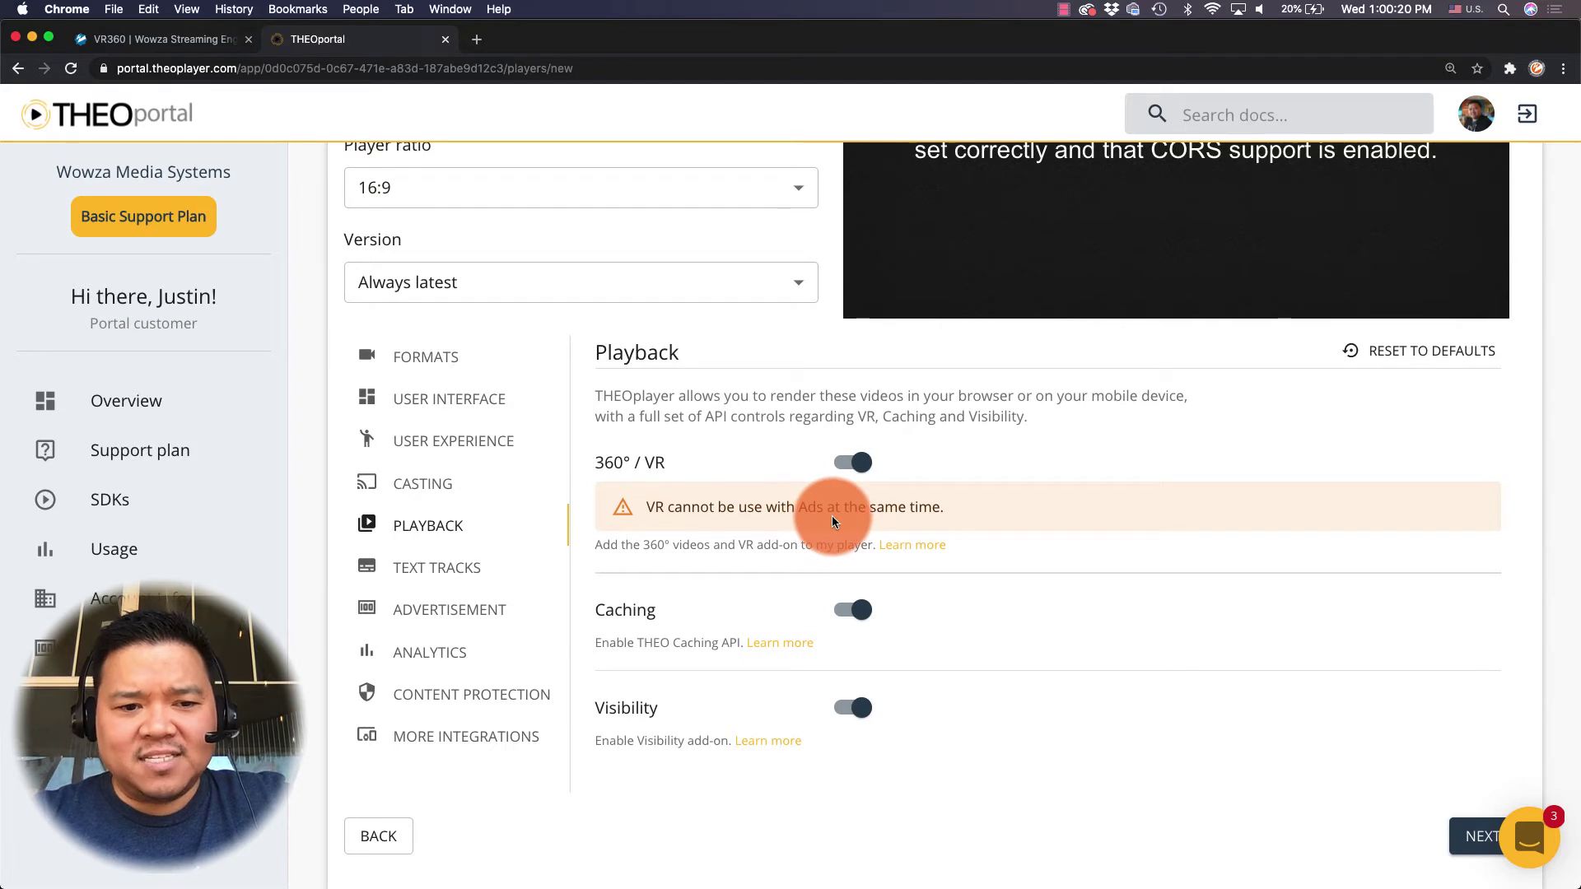
{"action": "left_click", "coordinate": [494, 609]}
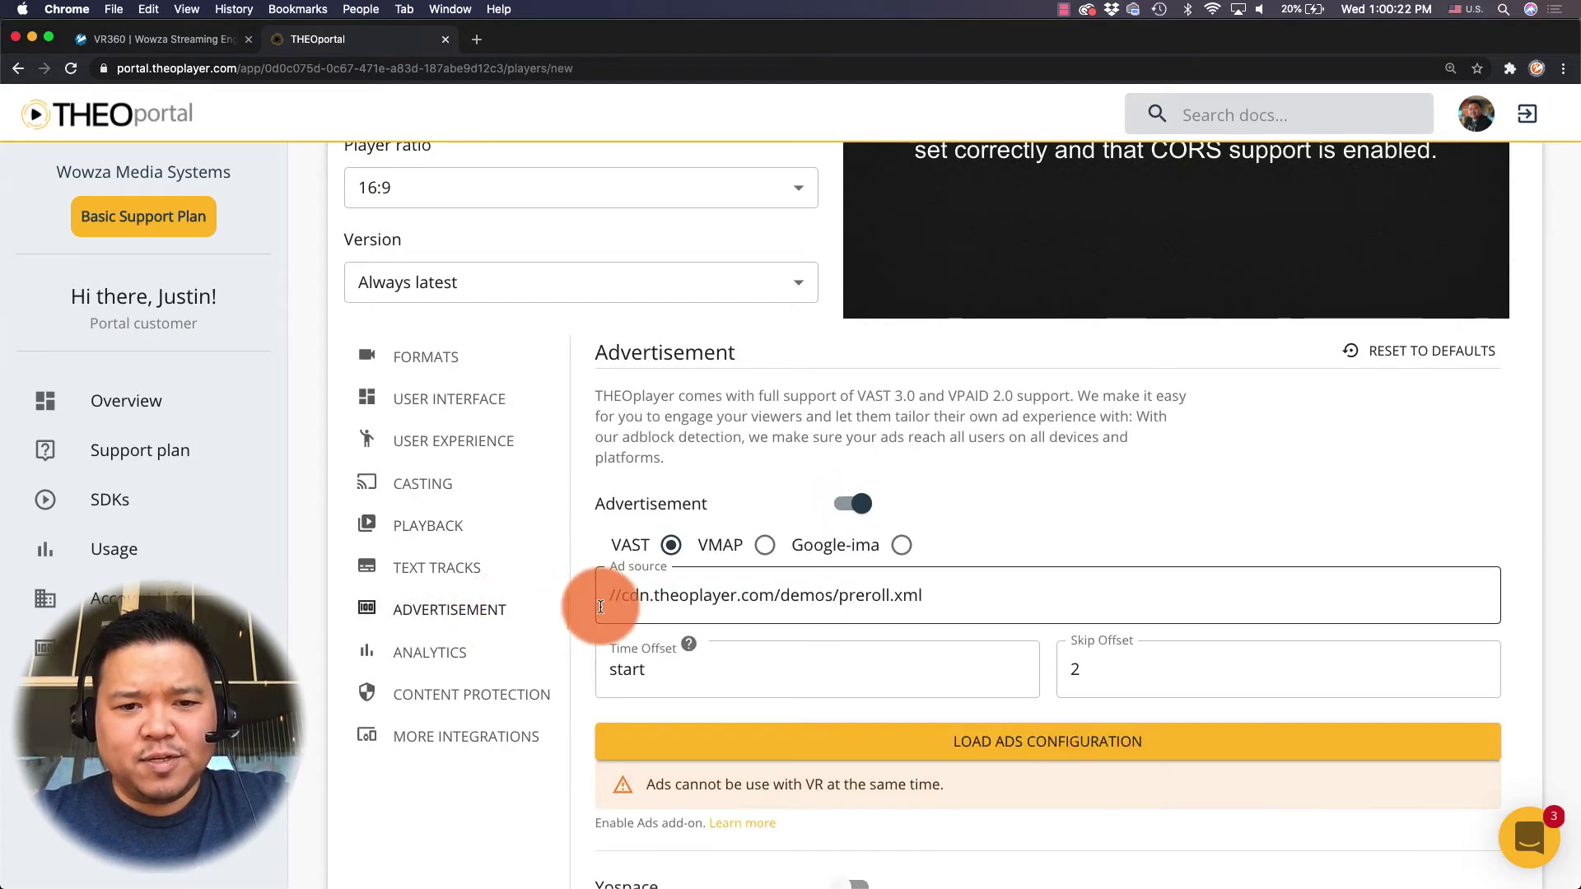
{"action": "left_click", "coordinate": [844, 510]}
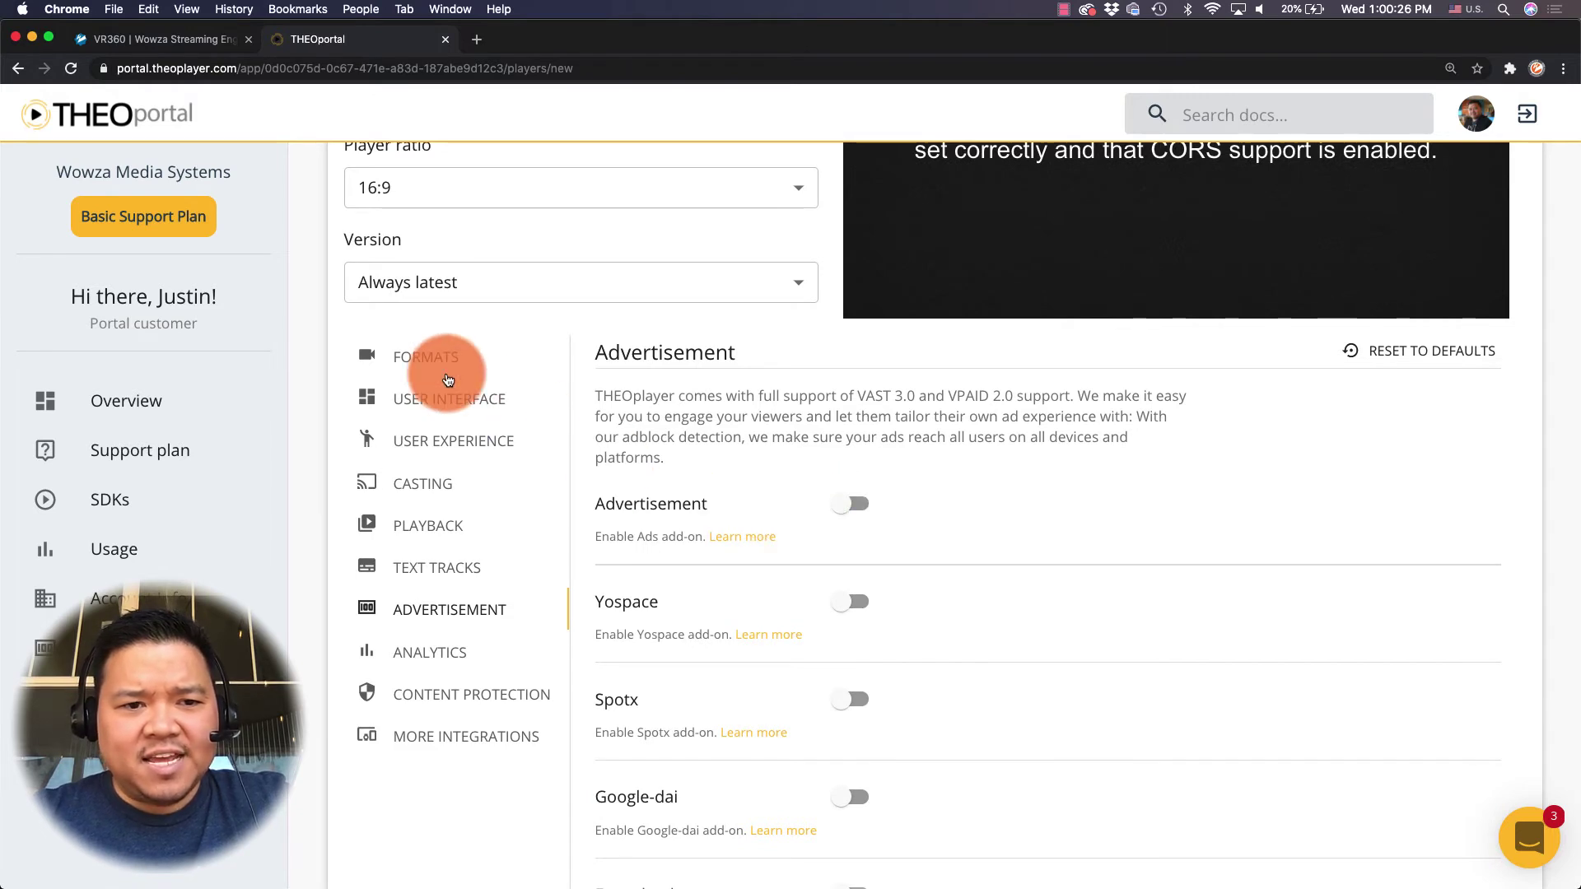
Paste the backyard Wowza HLS URL as the test stream, load it, and continue
{"action": "left_click", "coordinate": [428, 357]}
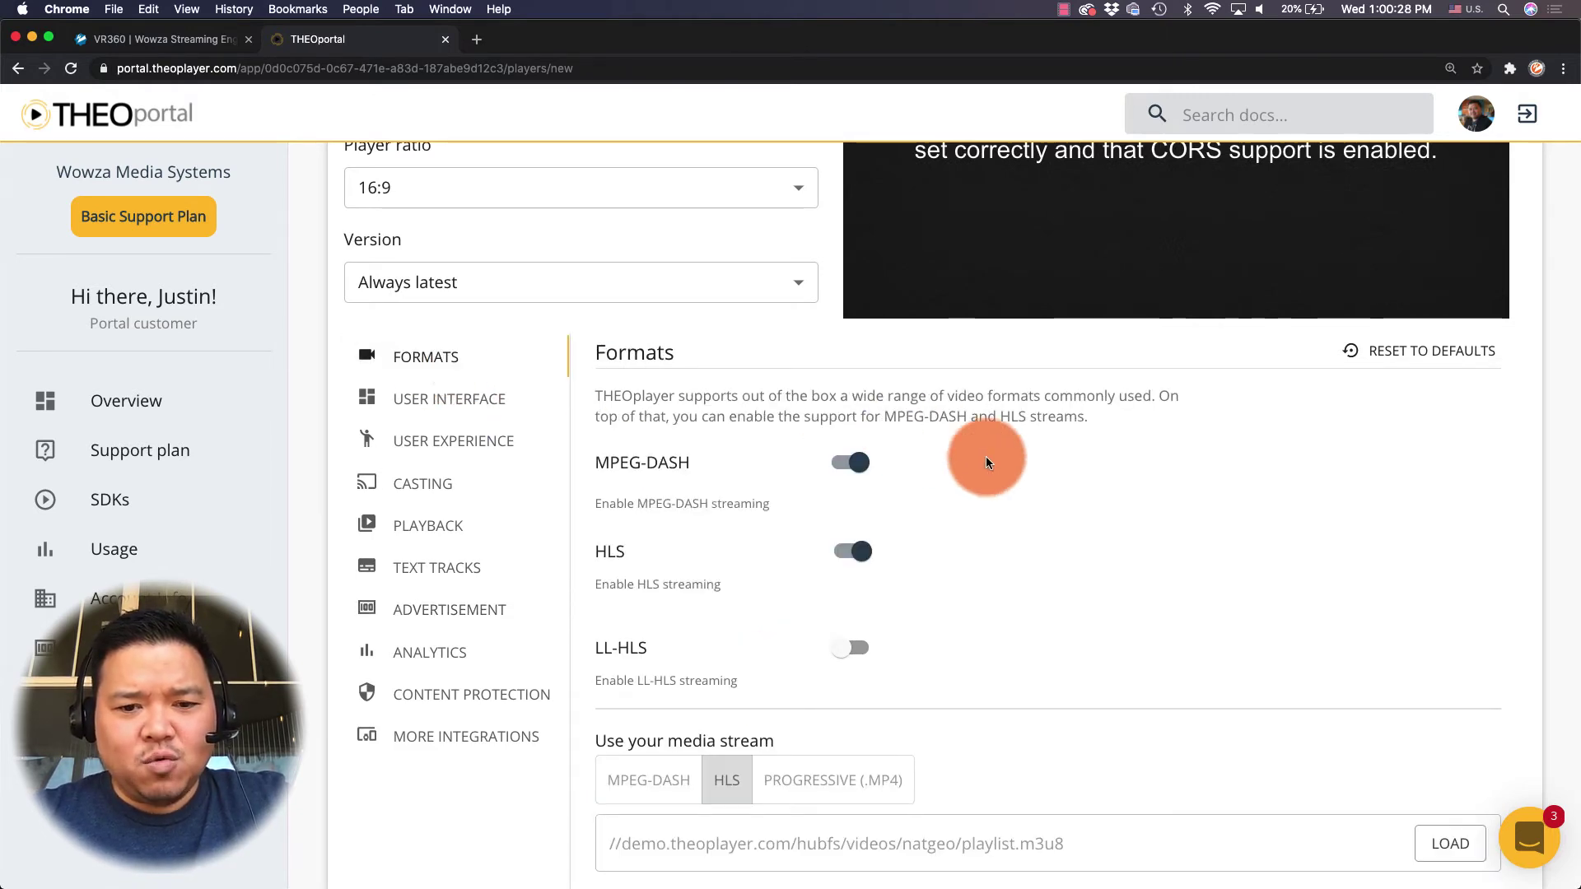
{"action": "scroll", "coordinate": [986, 557], "scroll_direction": "down", "scroll_amount": 2}
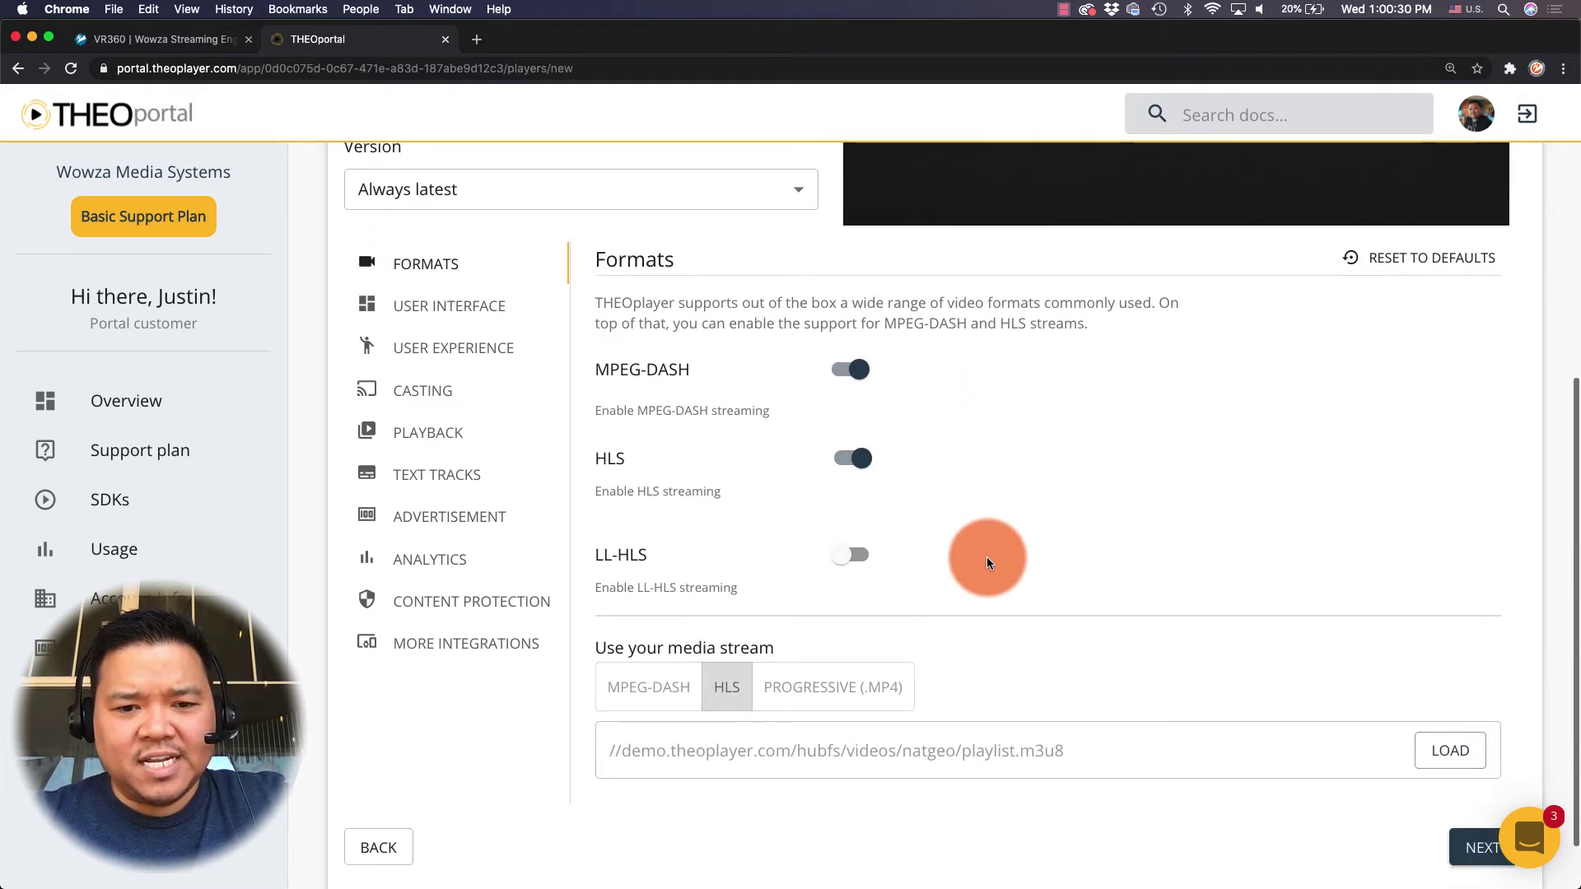
{"action": "left_click", "coordinate": [724, 734]}
{"action": "type", "text": "http://192.168.0.22:1935/VR360/backyard/playlist.m3u8"}
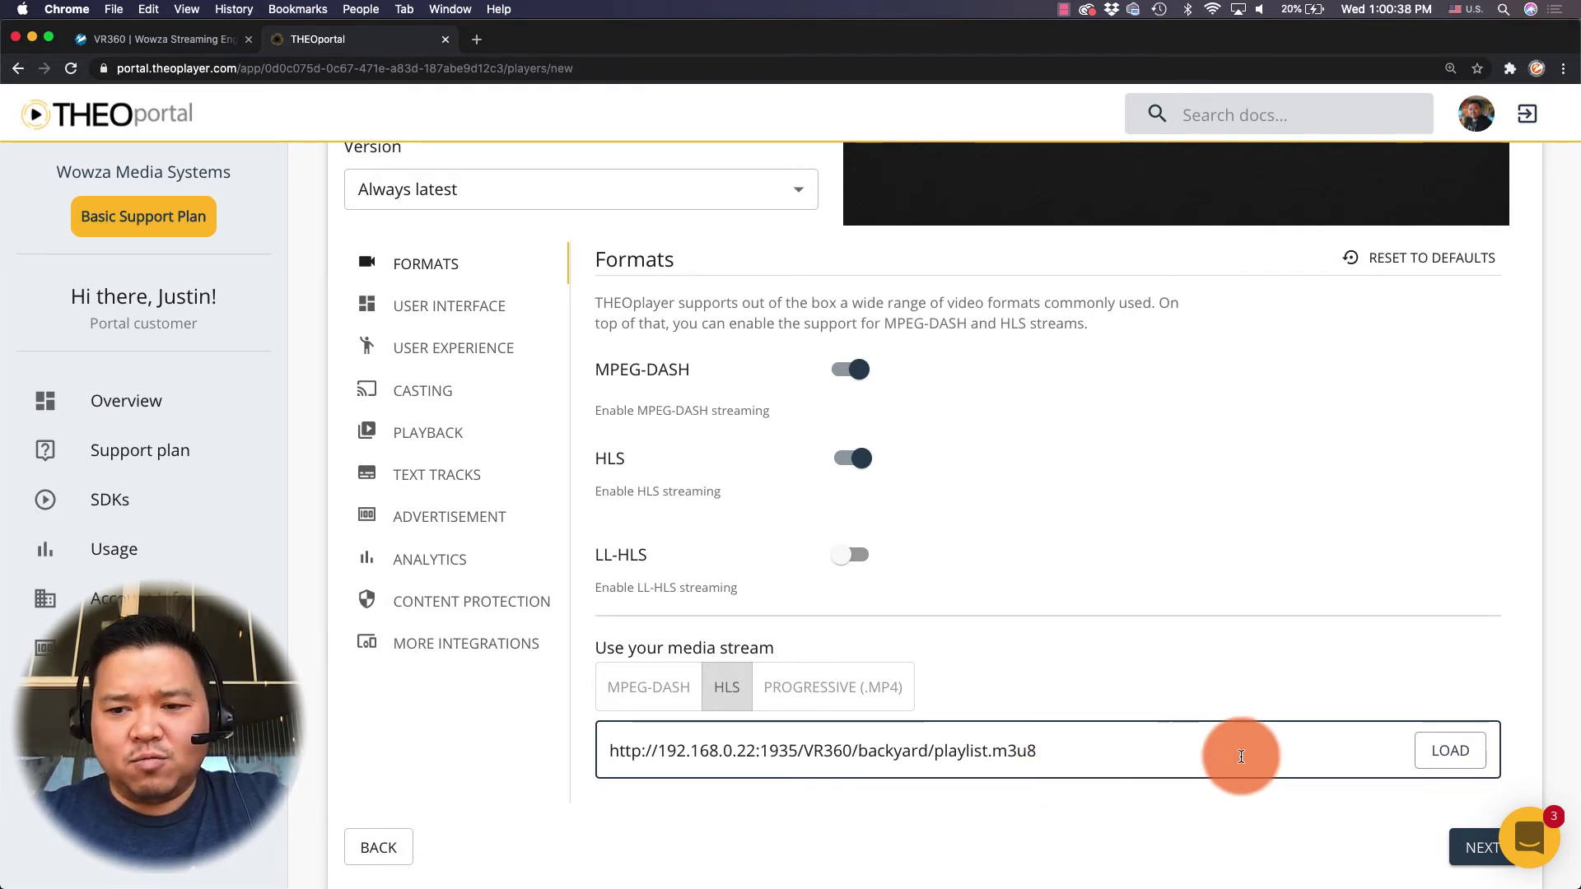
{"action": "left_click", "coordinate": [1434, 768]}
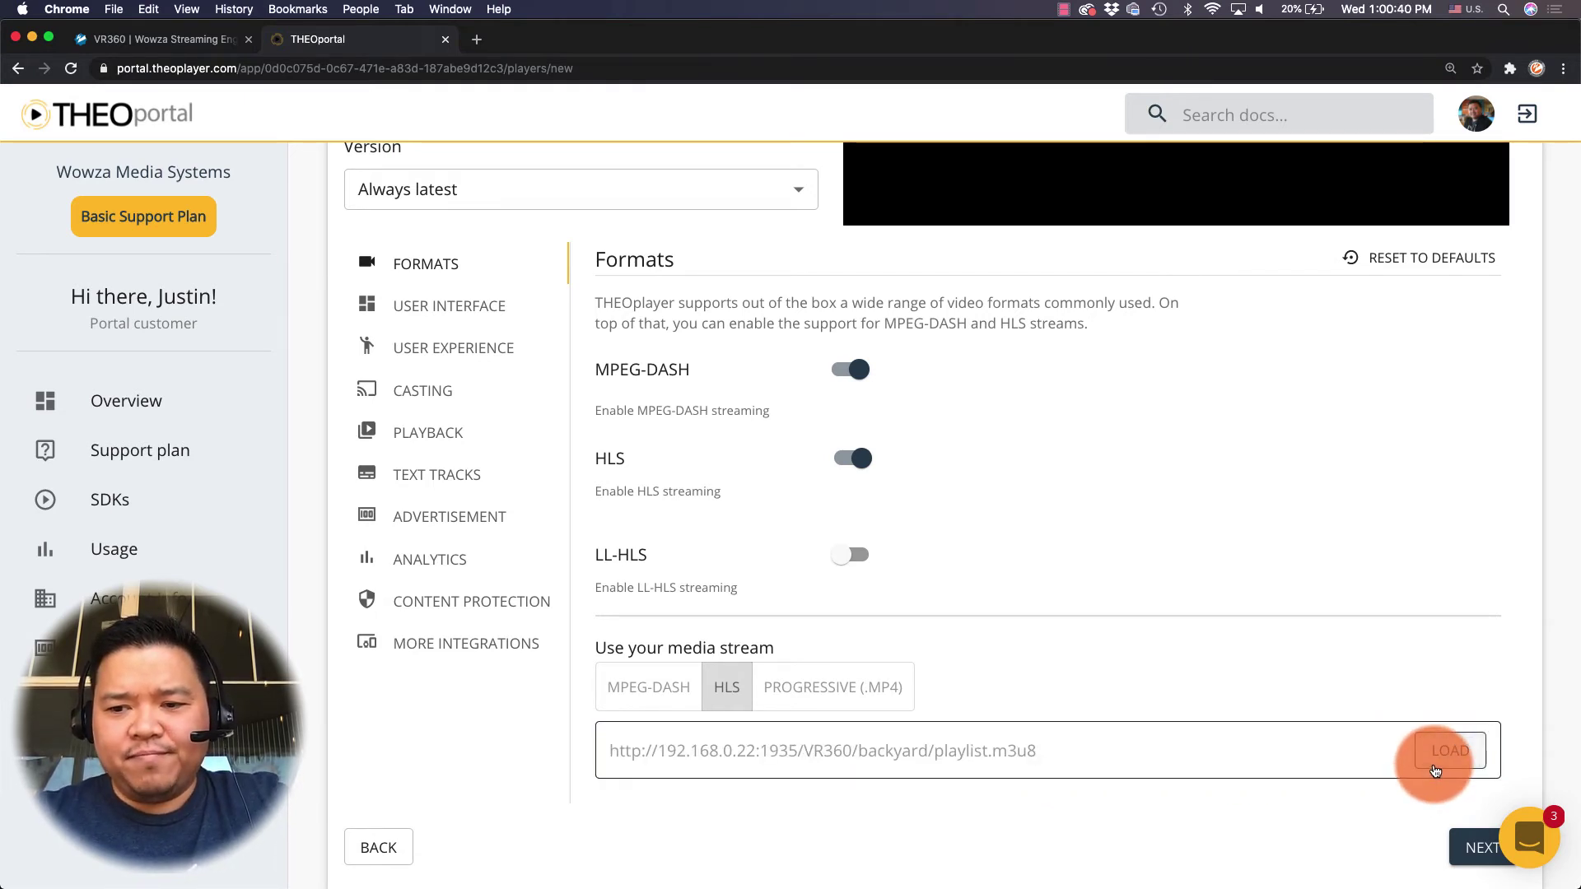
{"action": "left_click", "coordinate": [1463, 846]}
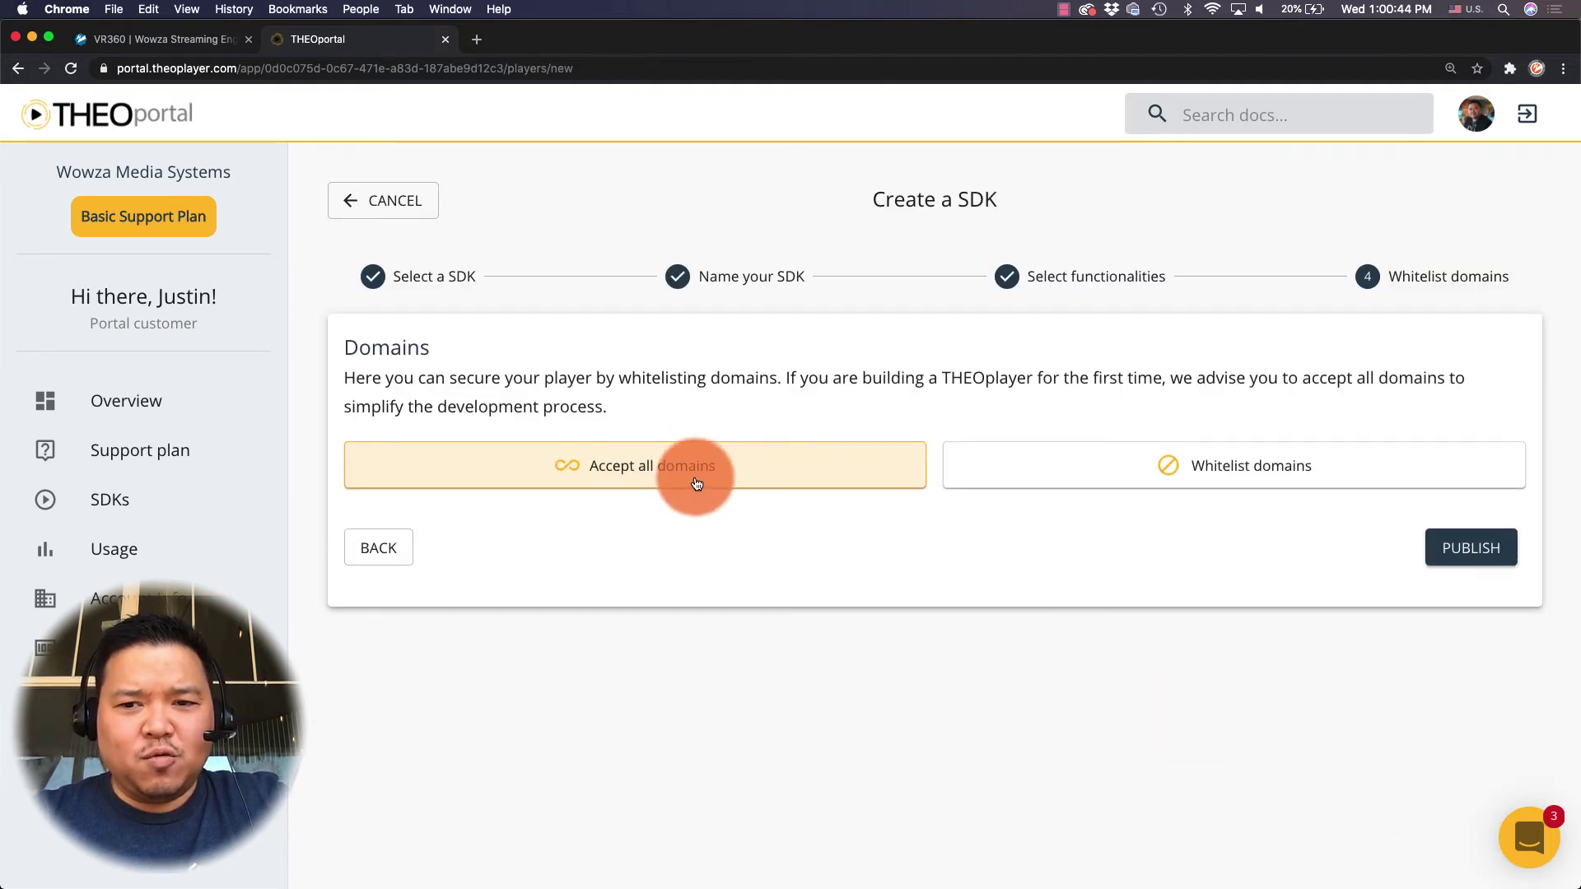
Publish the VR360 SDK with all domains accepted and return to the SDKs list
{"action": "left_click", "coordinate": [1469, 547]}
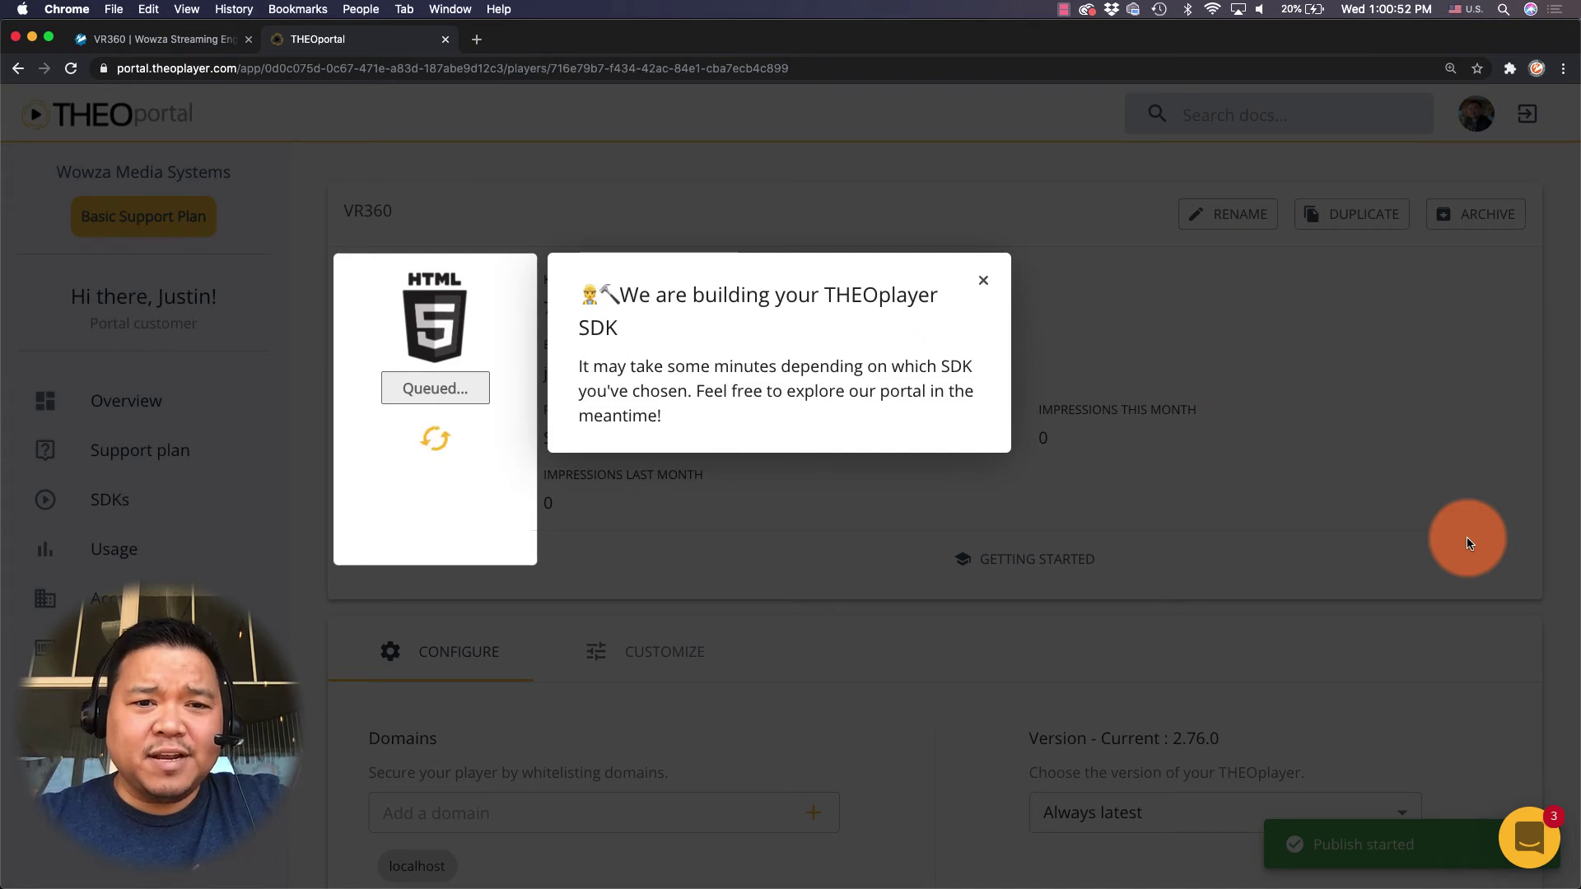
{"action": "left_click", "coordinate": [982, 284]}
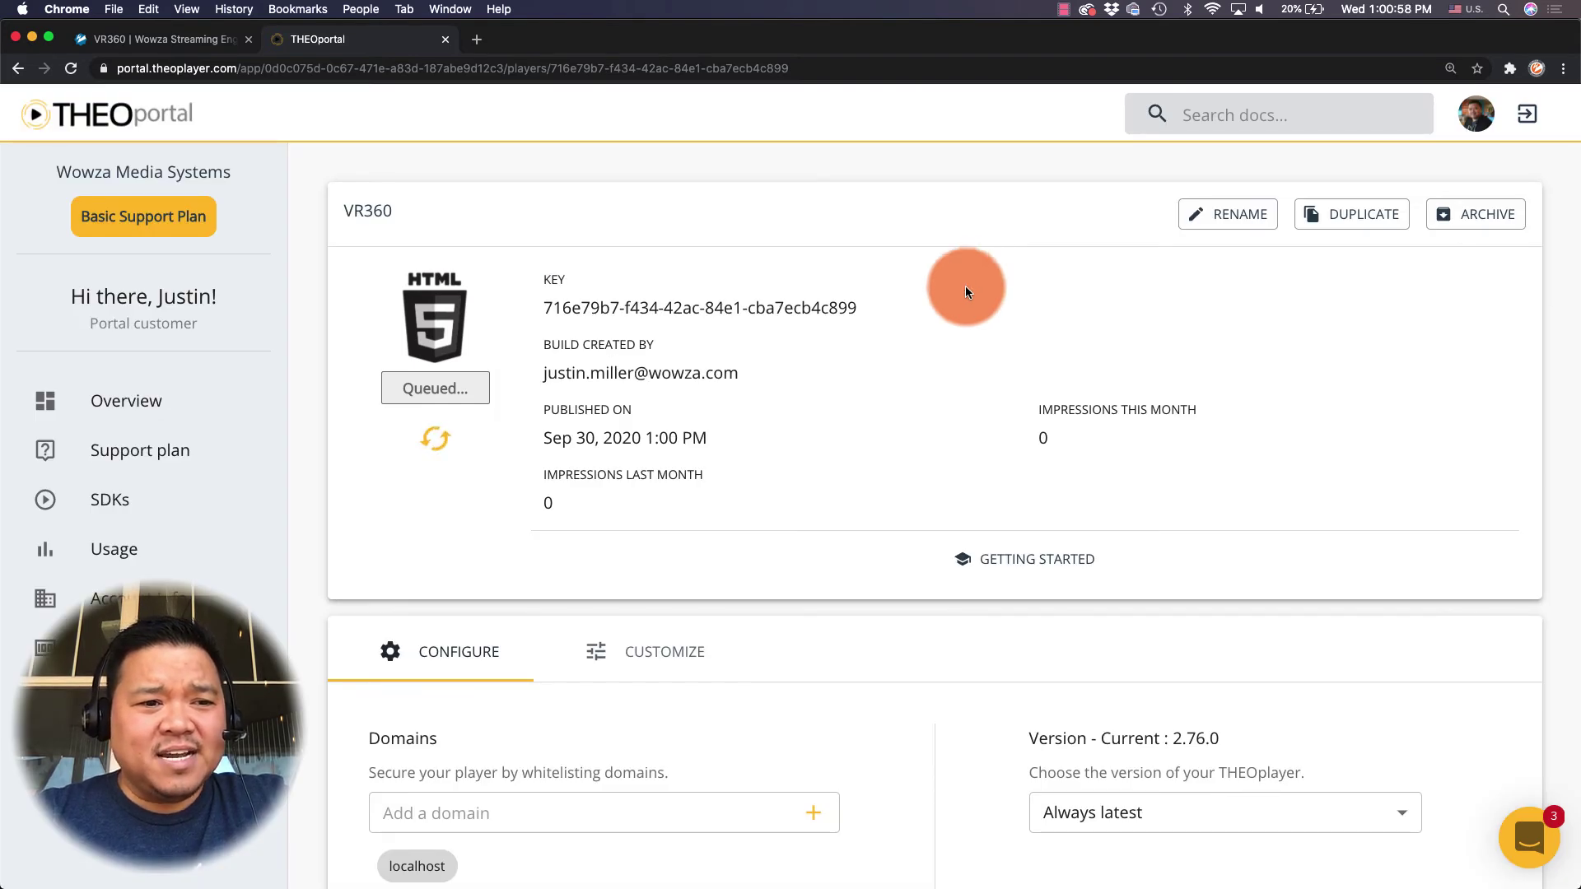
{"action": "left_click", "coordinate": [129, 499]}
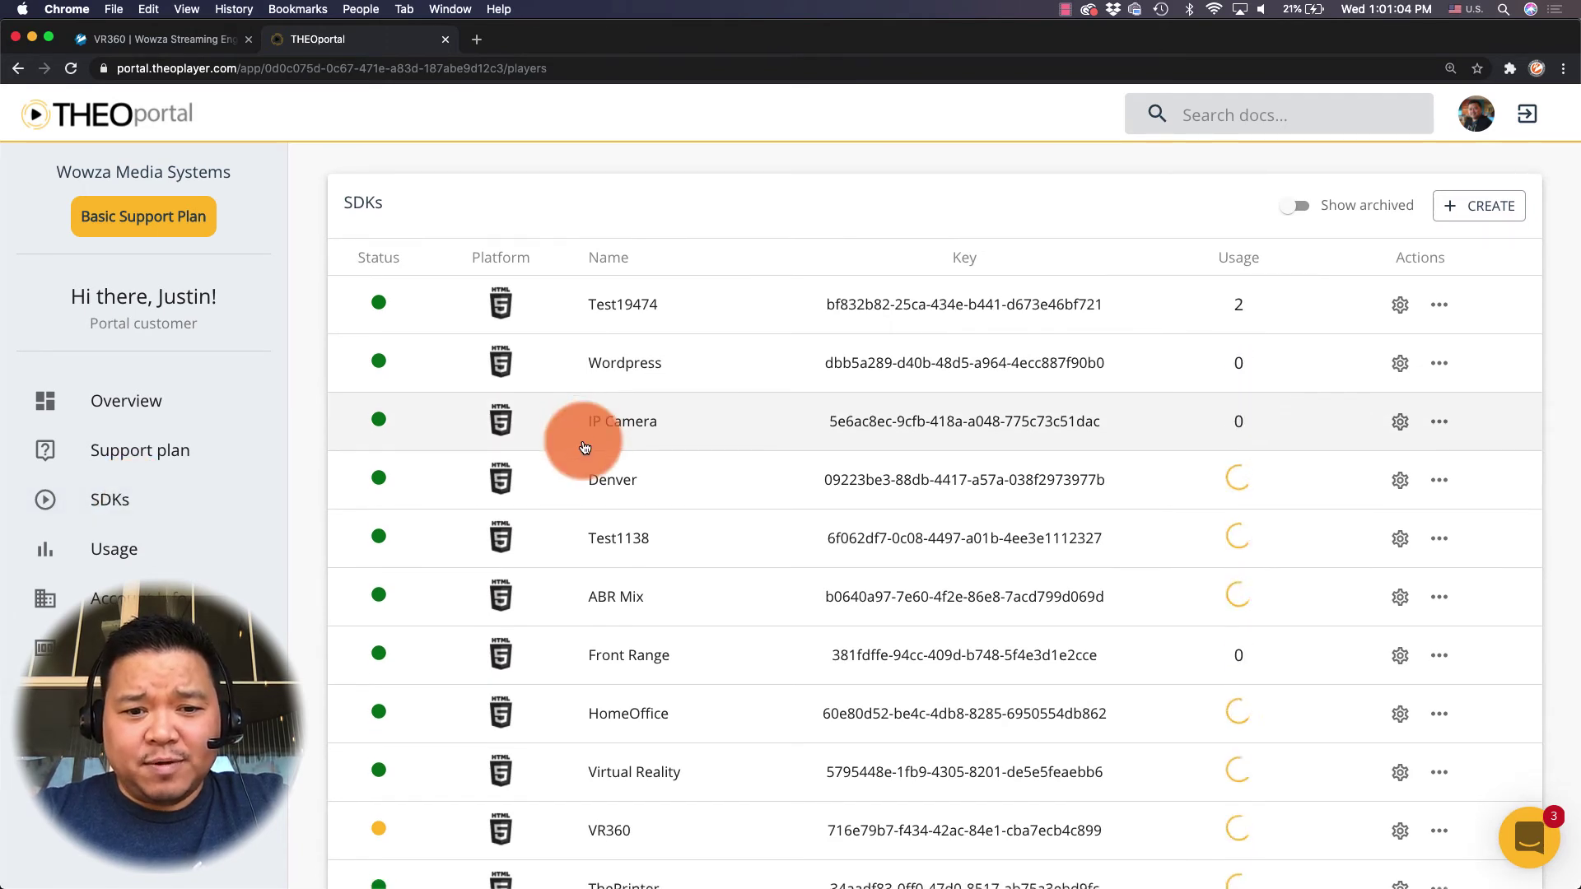
Download the Virtual Reality SDK's full sample embedding page as example.html
{"action": "scroll", "coordinate": [585, 444], "scroll_direction": "down", "scroll_amount": 3}
{"action": "left_click", "coordinate": [583, 675]}
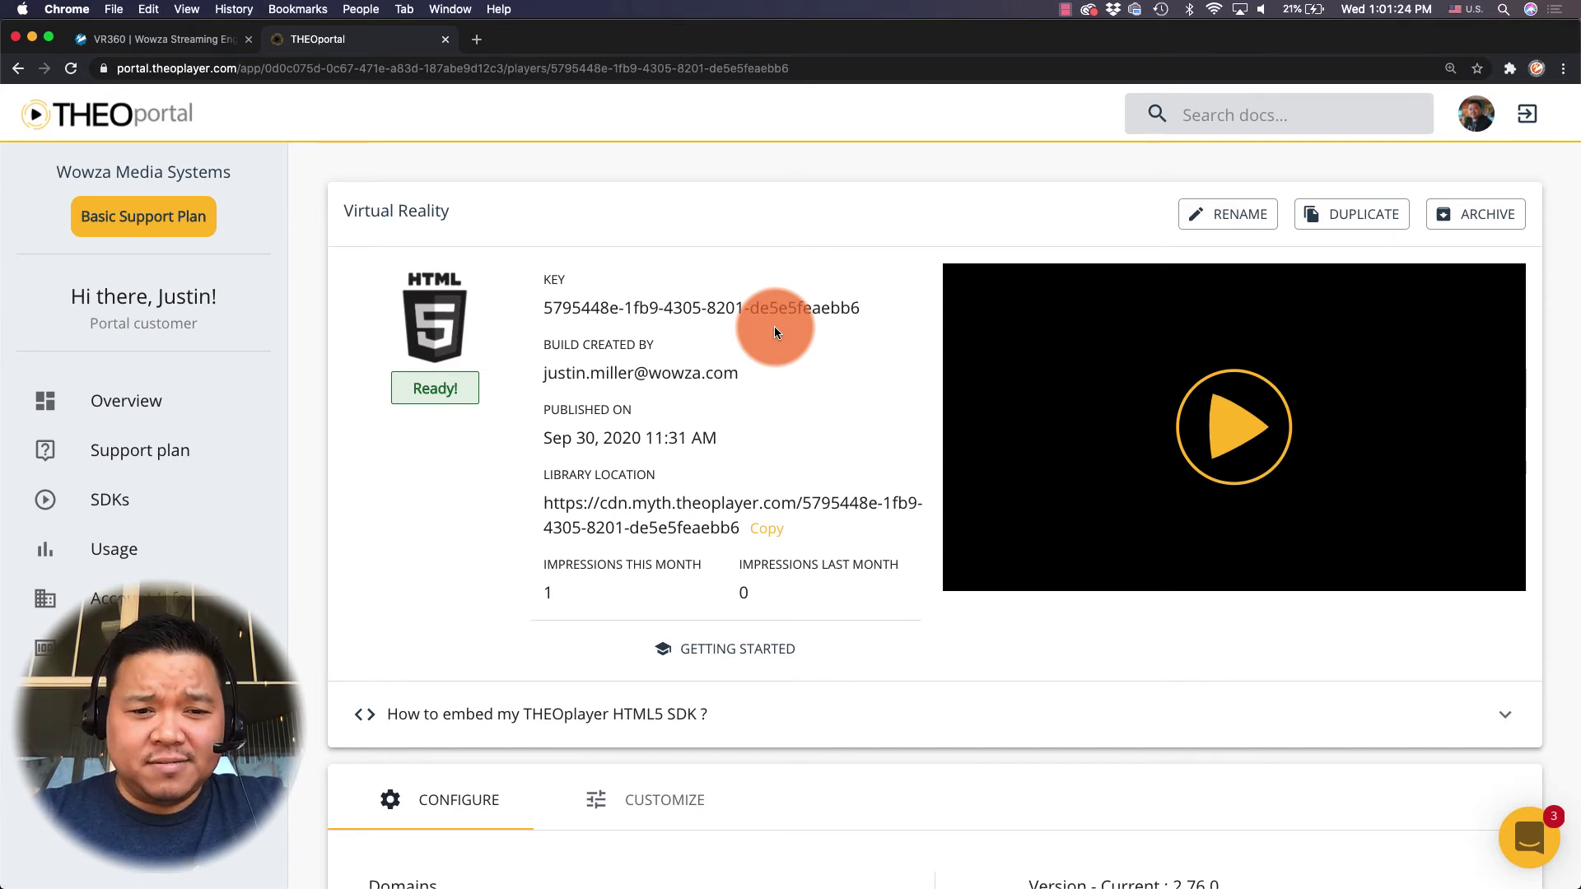
{"action": "scroll", "coordinate": [774, 329], "scroll_direction": "down", "scroll_amount": 5}
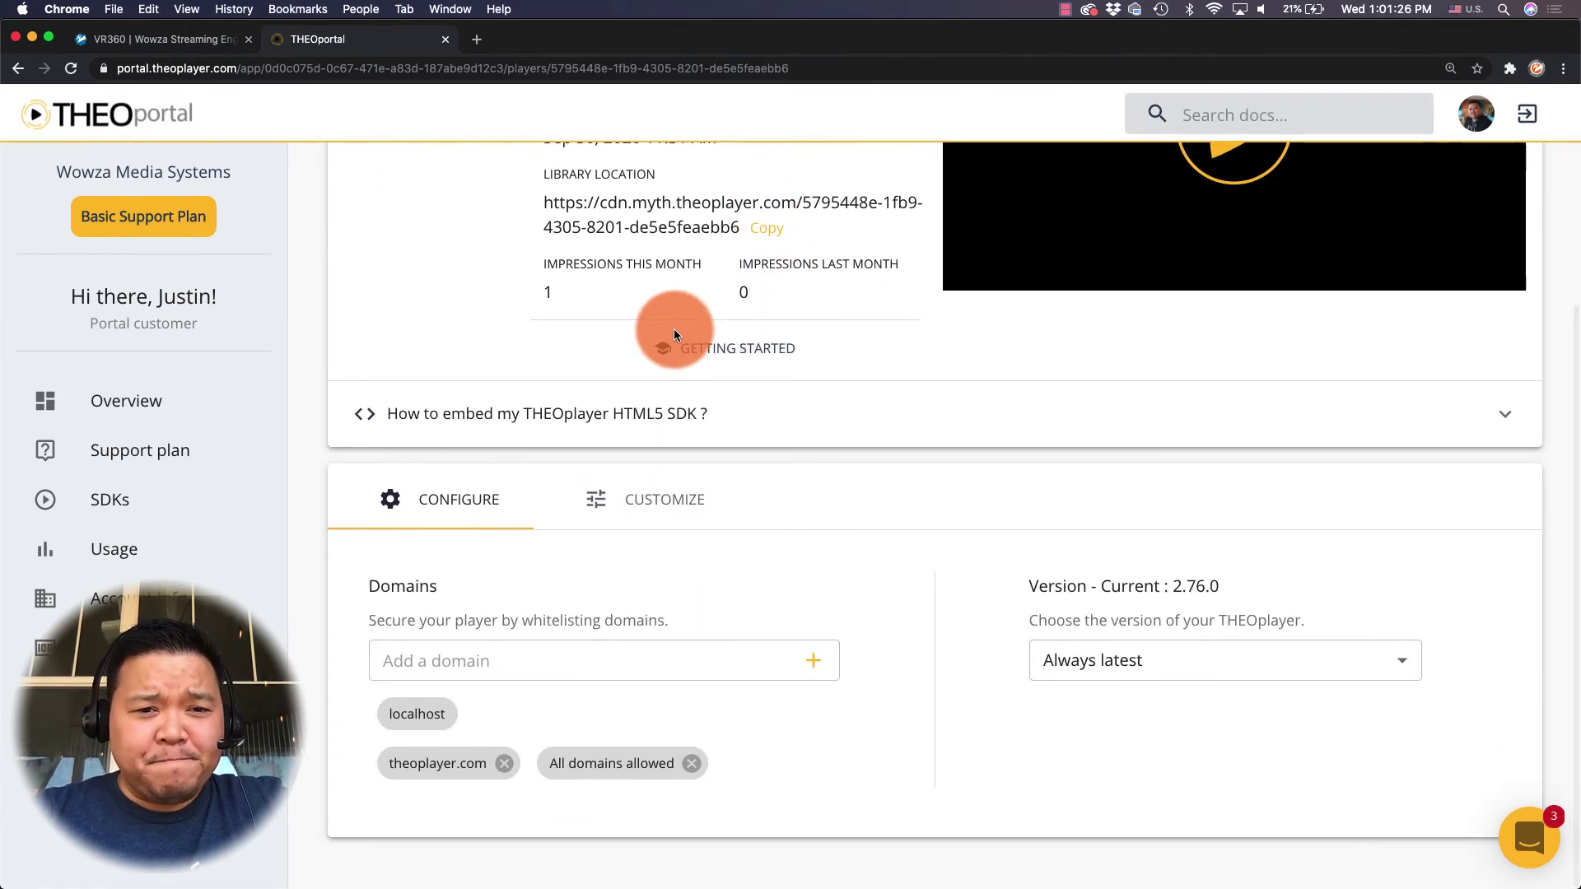
{"action": "left_click", "coordinate": [527, 429]}
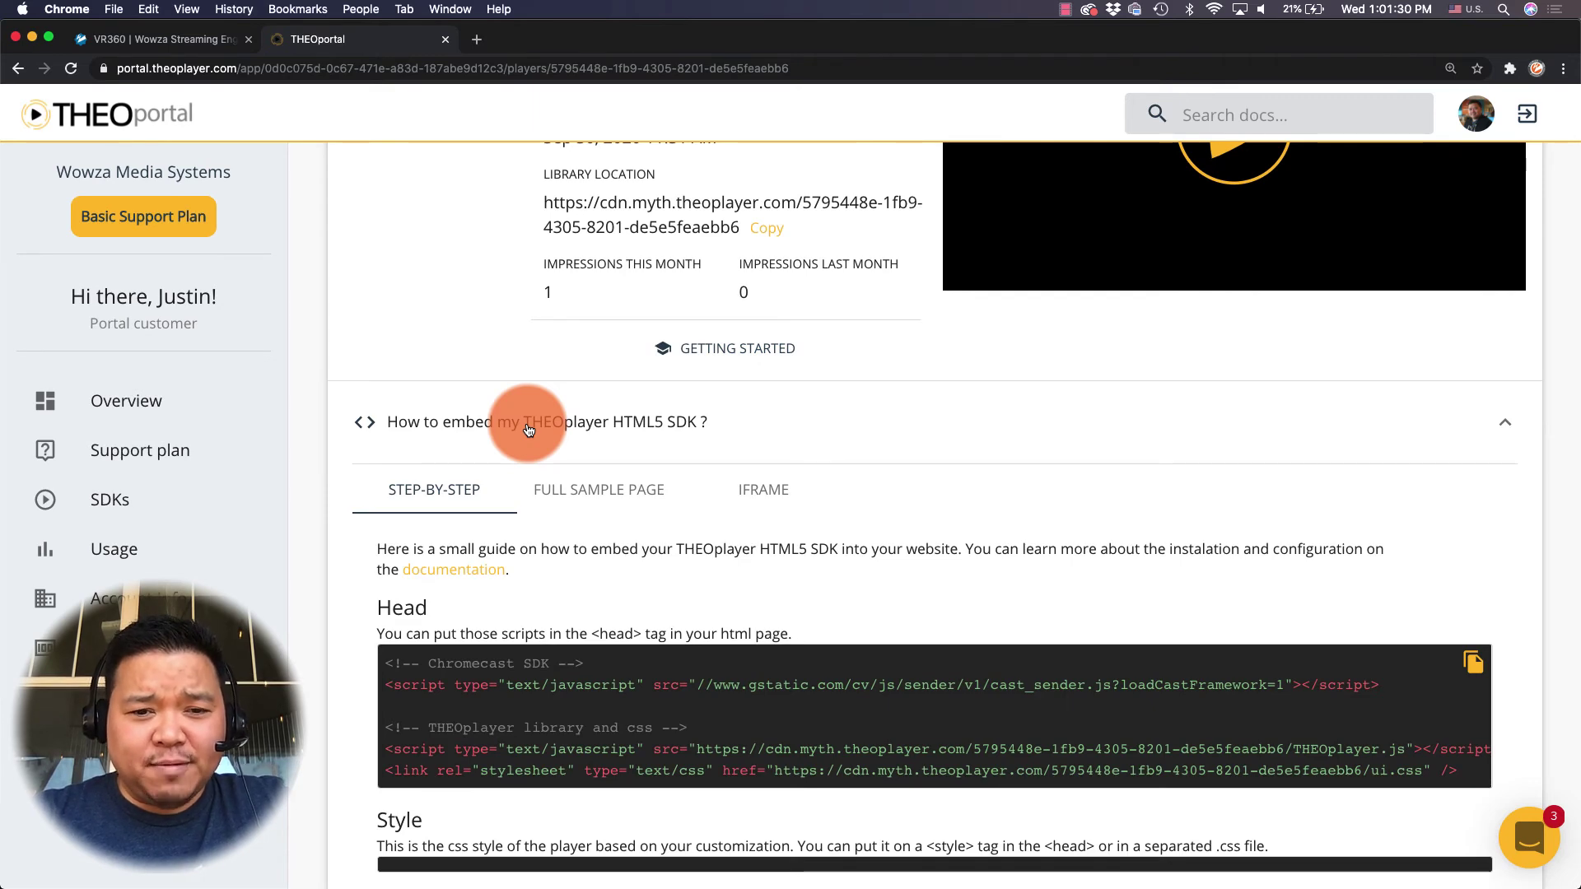
{"action": "left_click", "coordinate": [610, 492]}
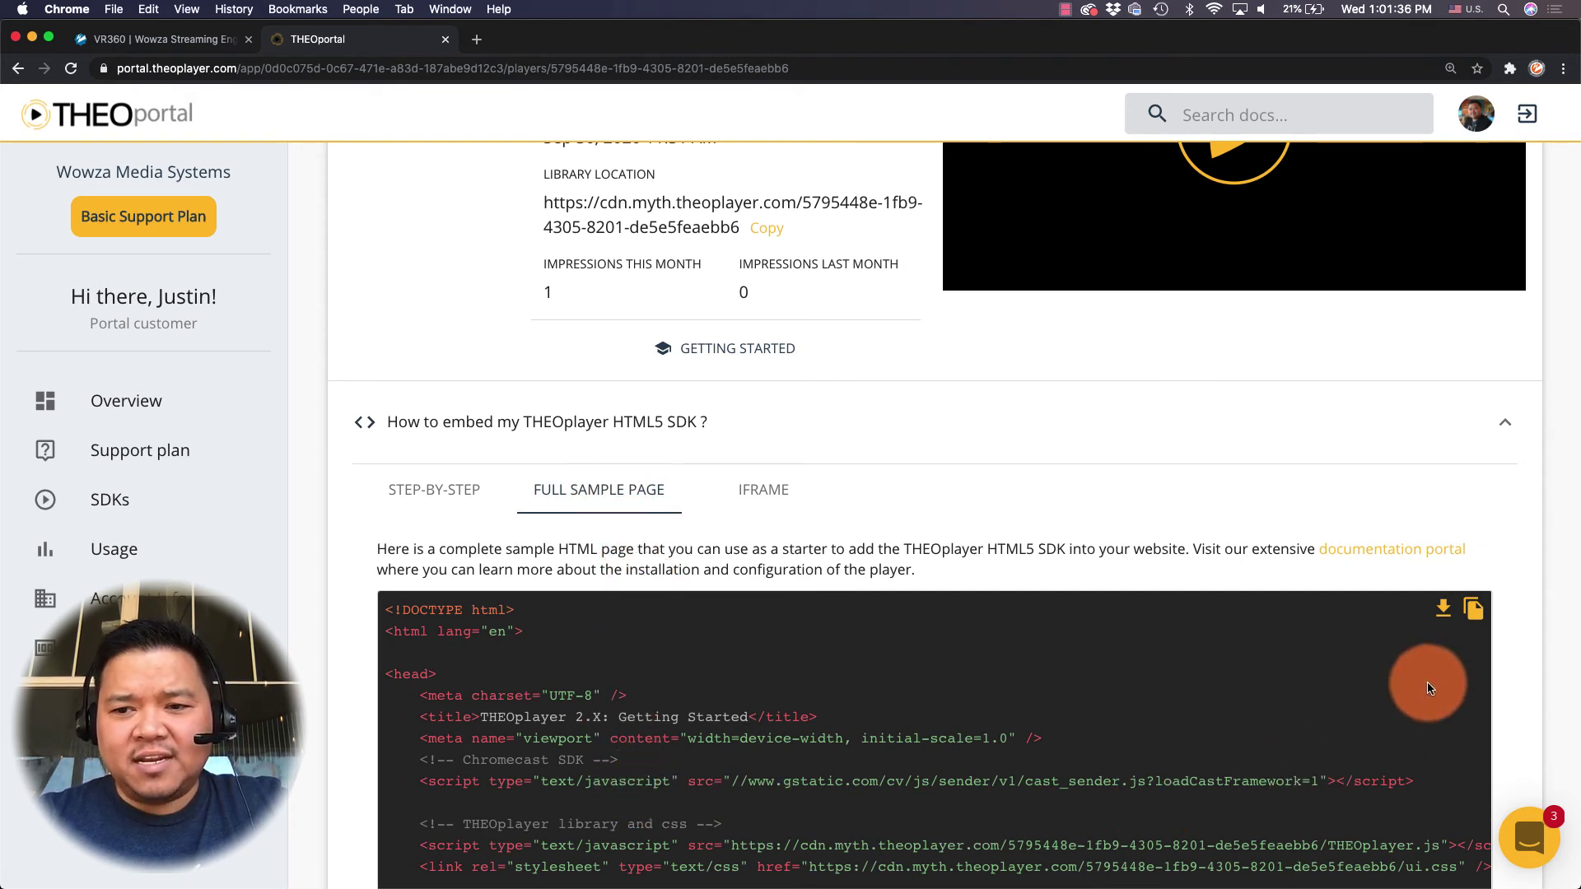
{"action": "left_click", "coordinate": [1444, 611]}
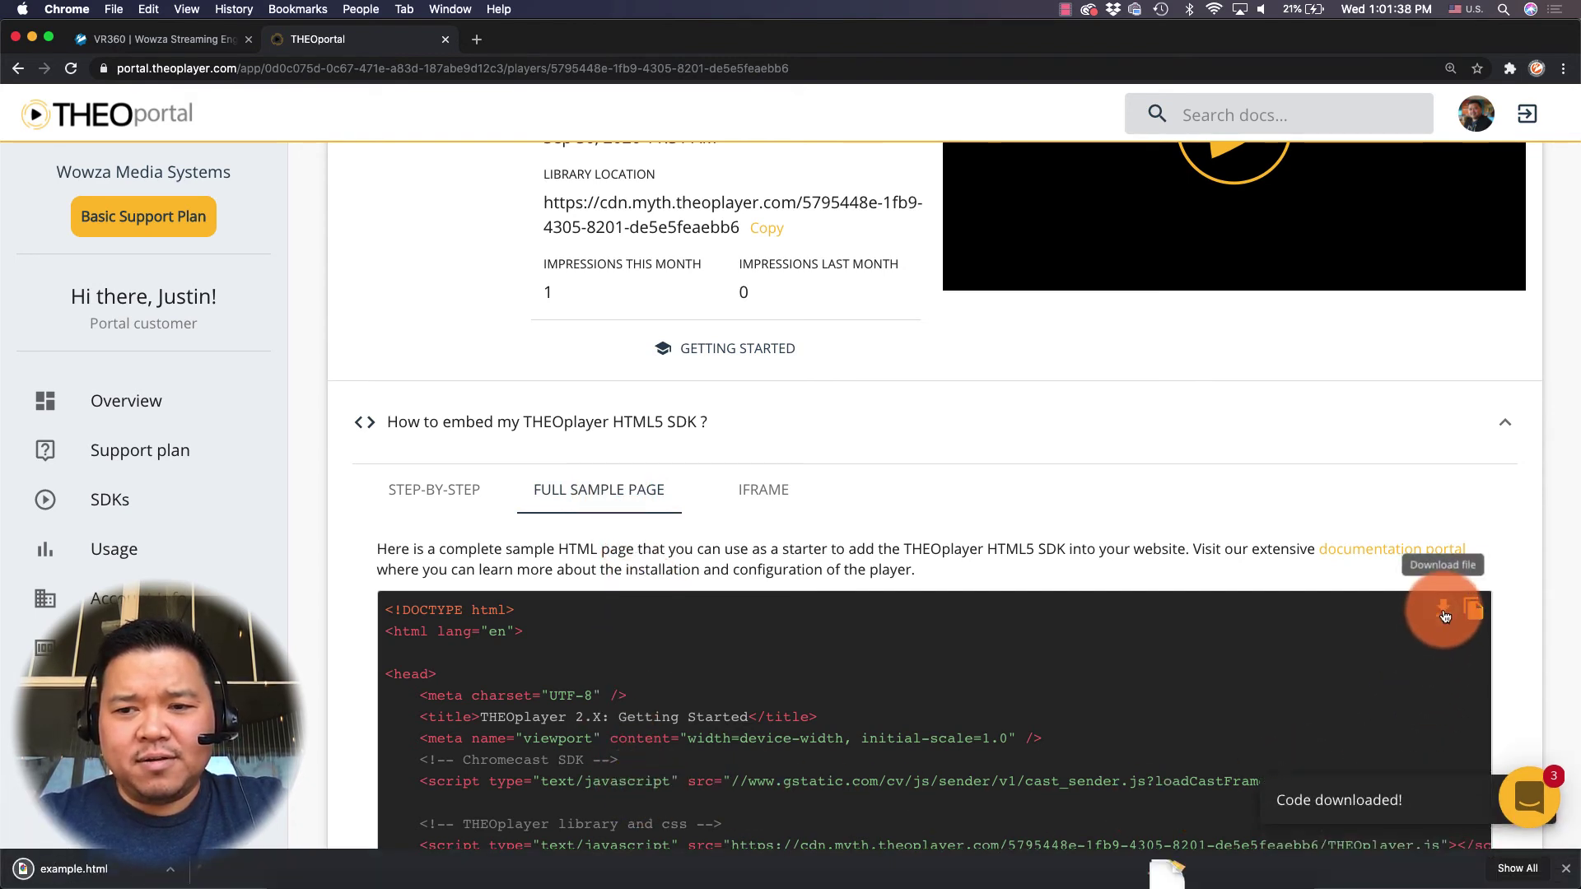
Open the downloaded example.html and start the live backyard stream
{"action": "left_click", "coordinate": [52, 881]}
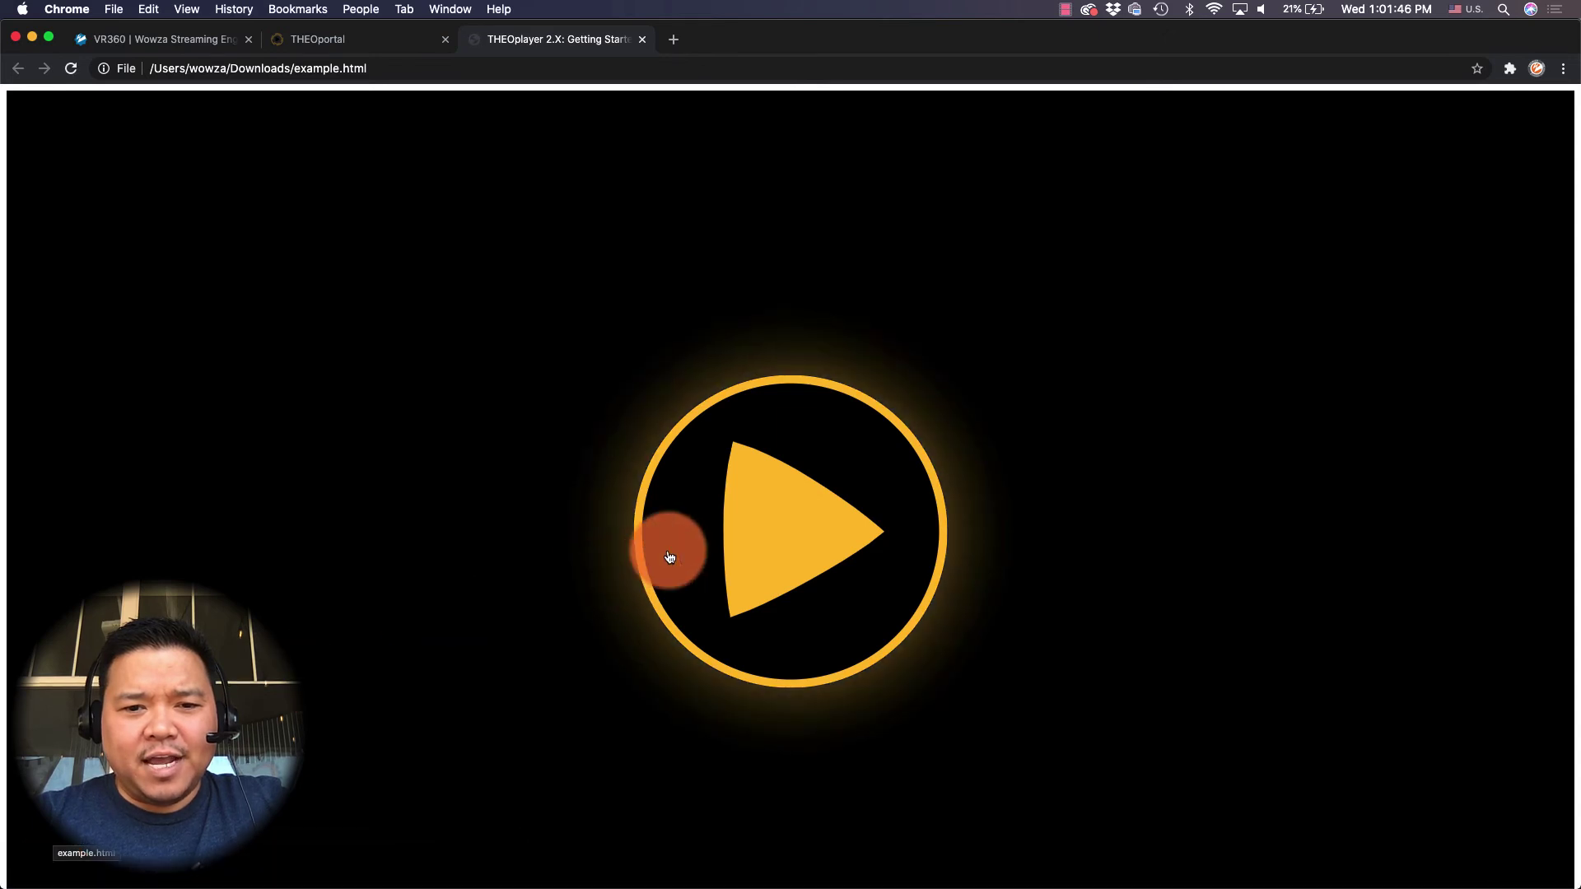
{"action": "left_click", "coordinate": [744, 533]}
{"action": "left_click_drag", "start_coordinate": [745, 536], "coordinate": [1132, 394]}
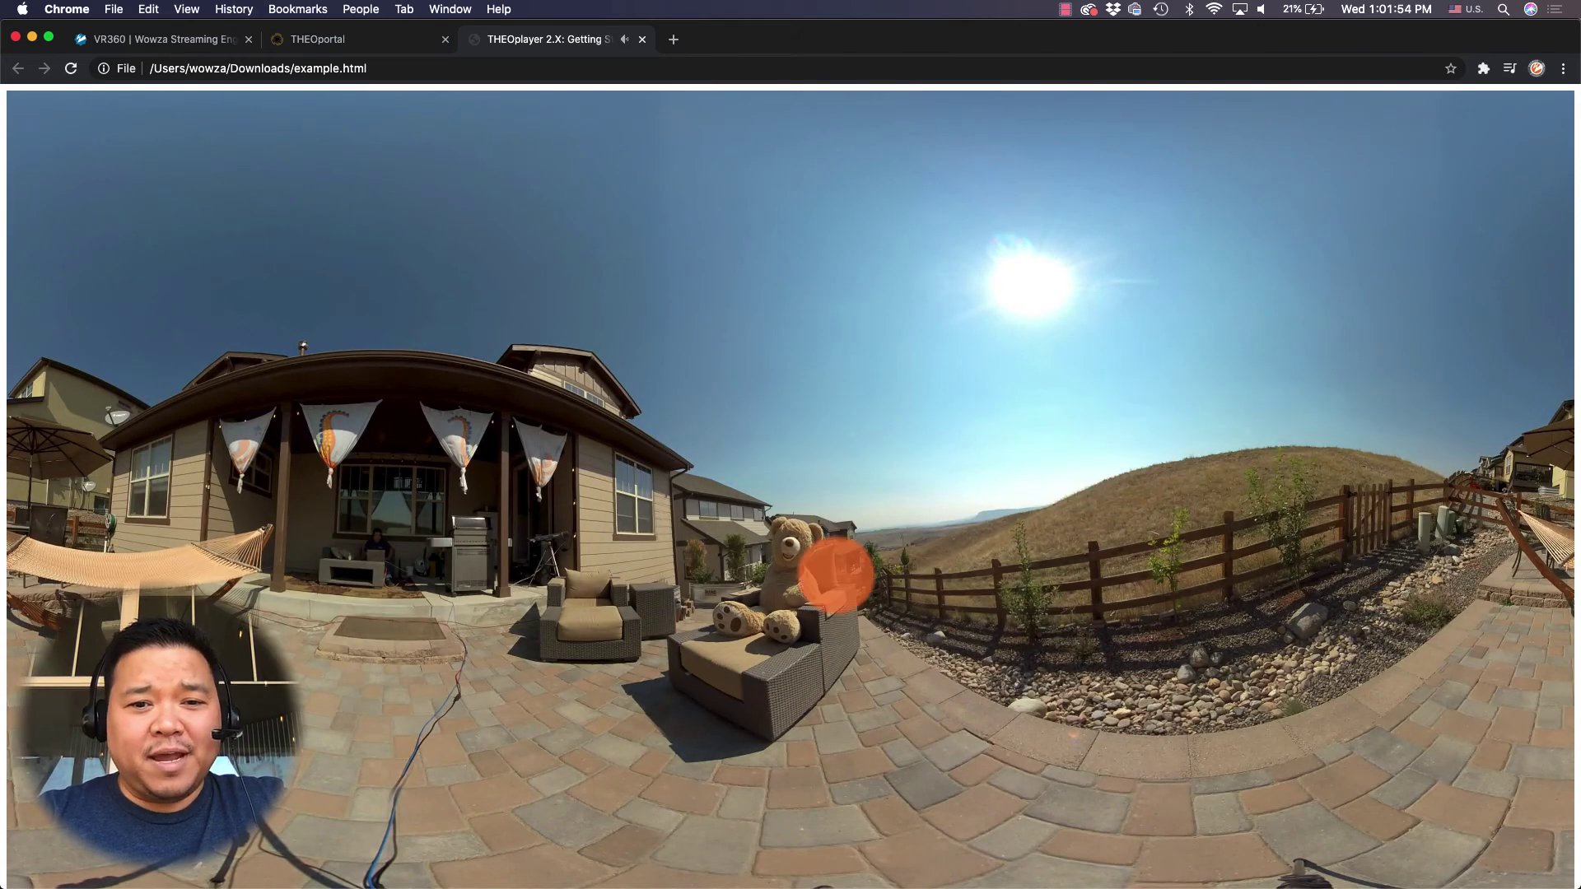
Pan the 360° view around the patio, grill, hammock and house wall
{"action": "scroll", "coordinate": [827, 575], "scroll_direction": "up", "scroll_amount": 5}
{"action": "left_click_drag", "start_coordinate": [555, 540], "coordinate": [822, 480]}
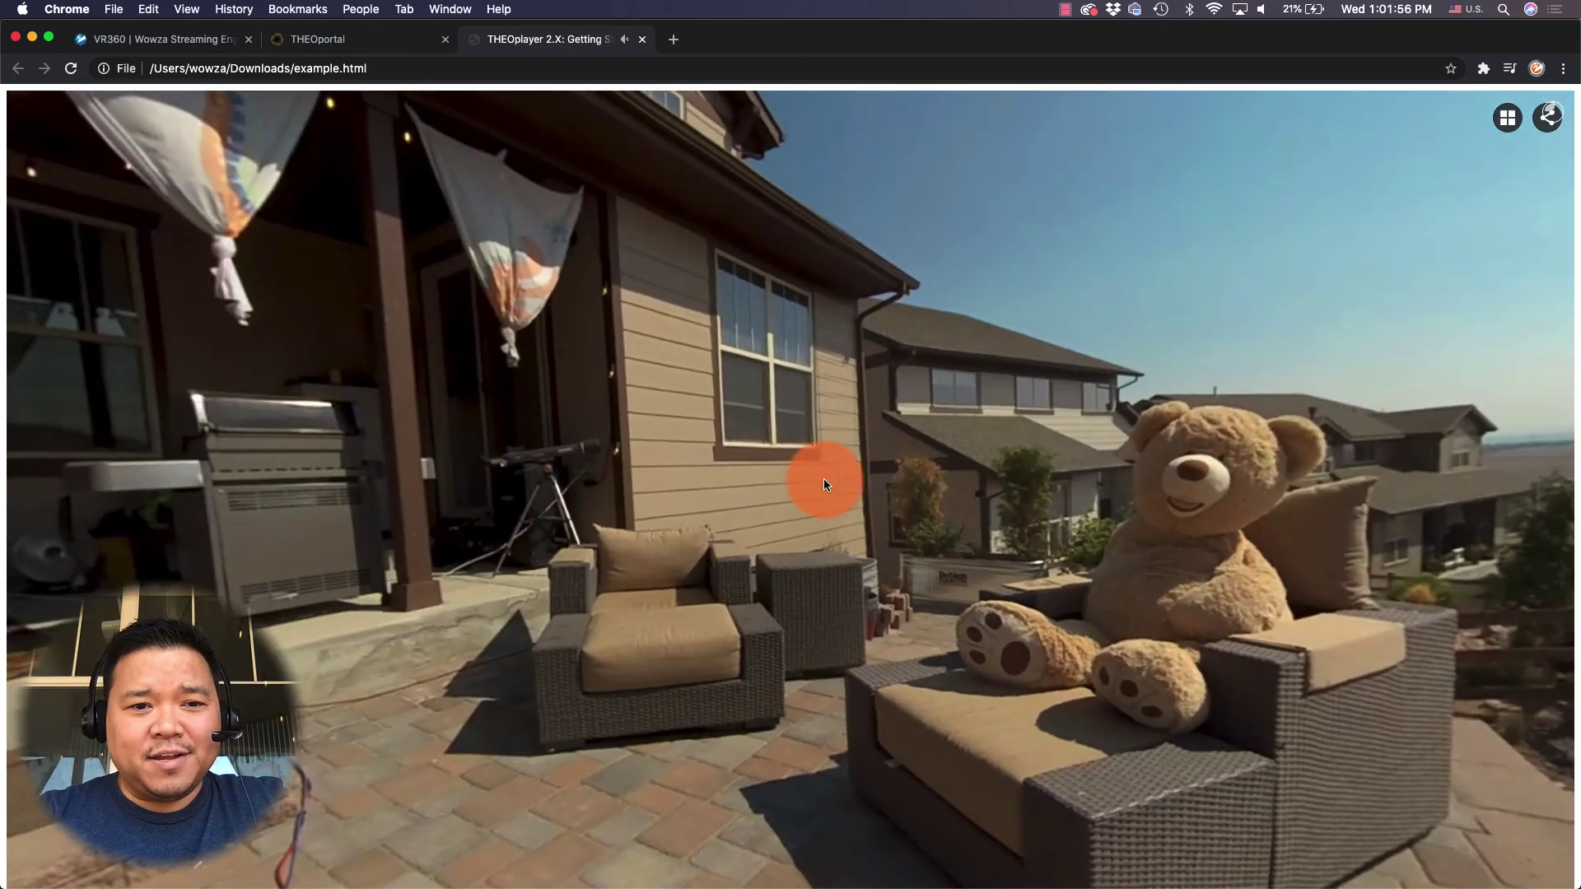
{"action": "left_click_drag", "start_coordinate": [493, 505], "coordinate": [663, 481]}
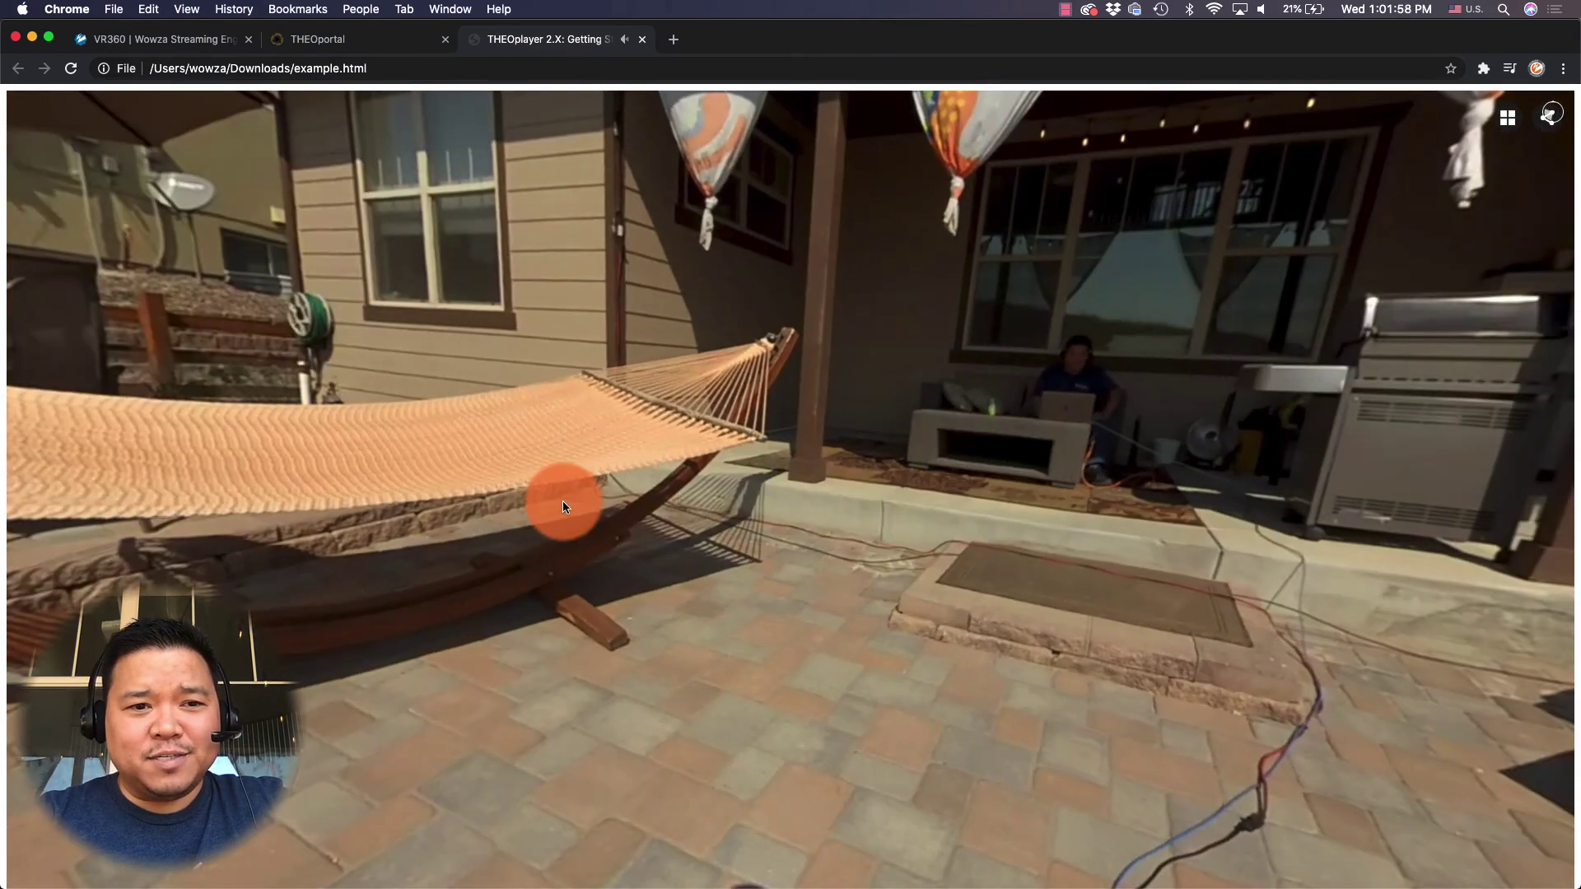
{"action": "left_click_drag", "start_coordinate": [561, 501], "coordinate": [318, 529]}
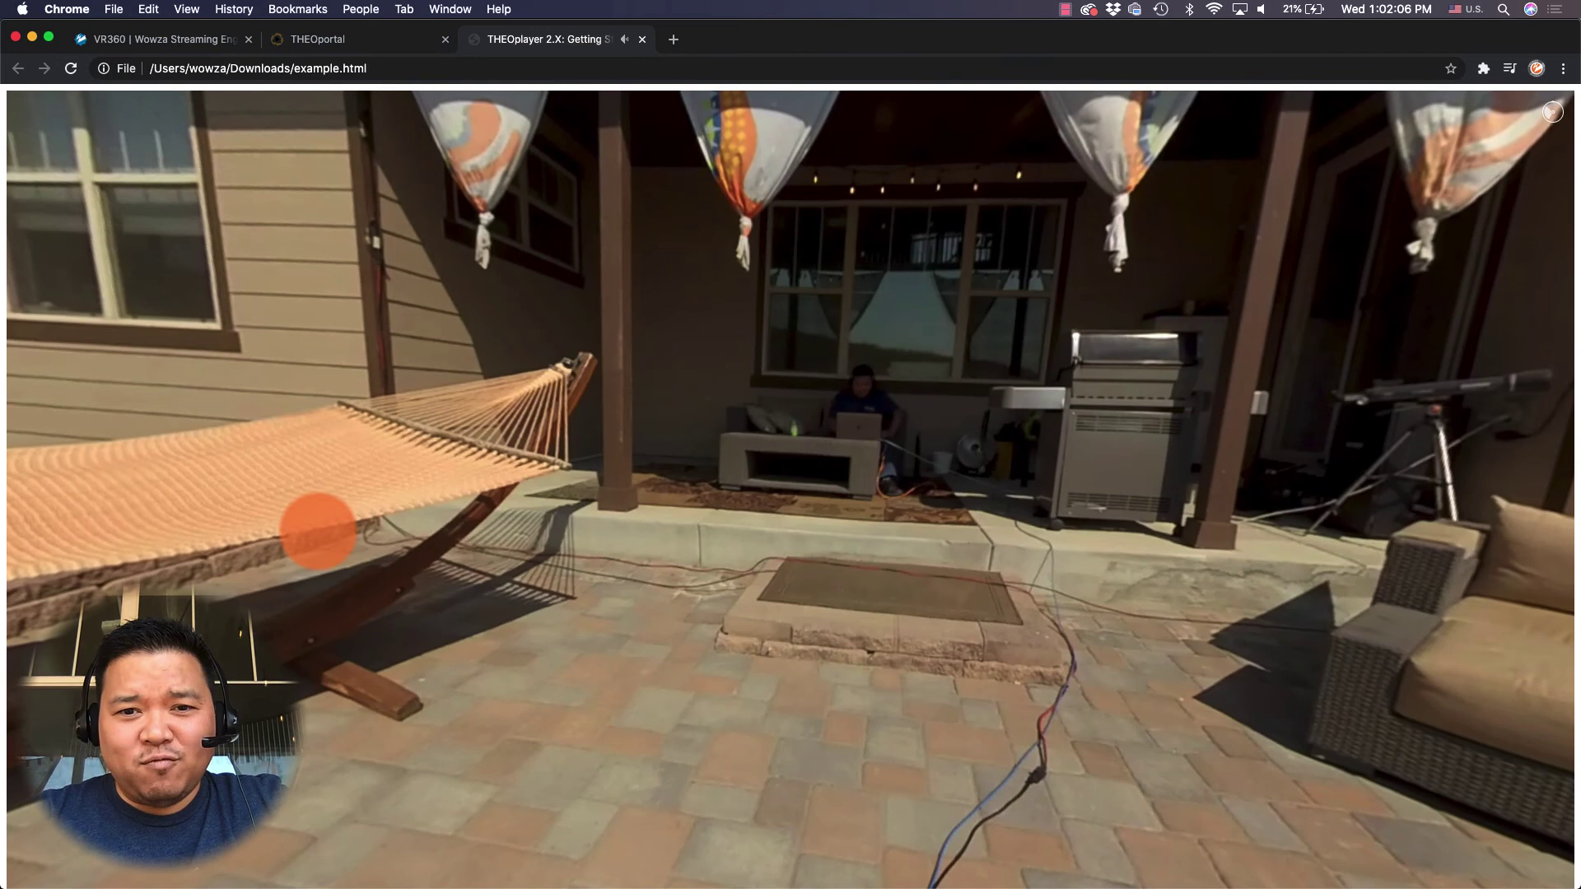
{"action": "scroll", "coordinate": [318, 531], "scroll_direction": "down", "scroll_amount": 3}
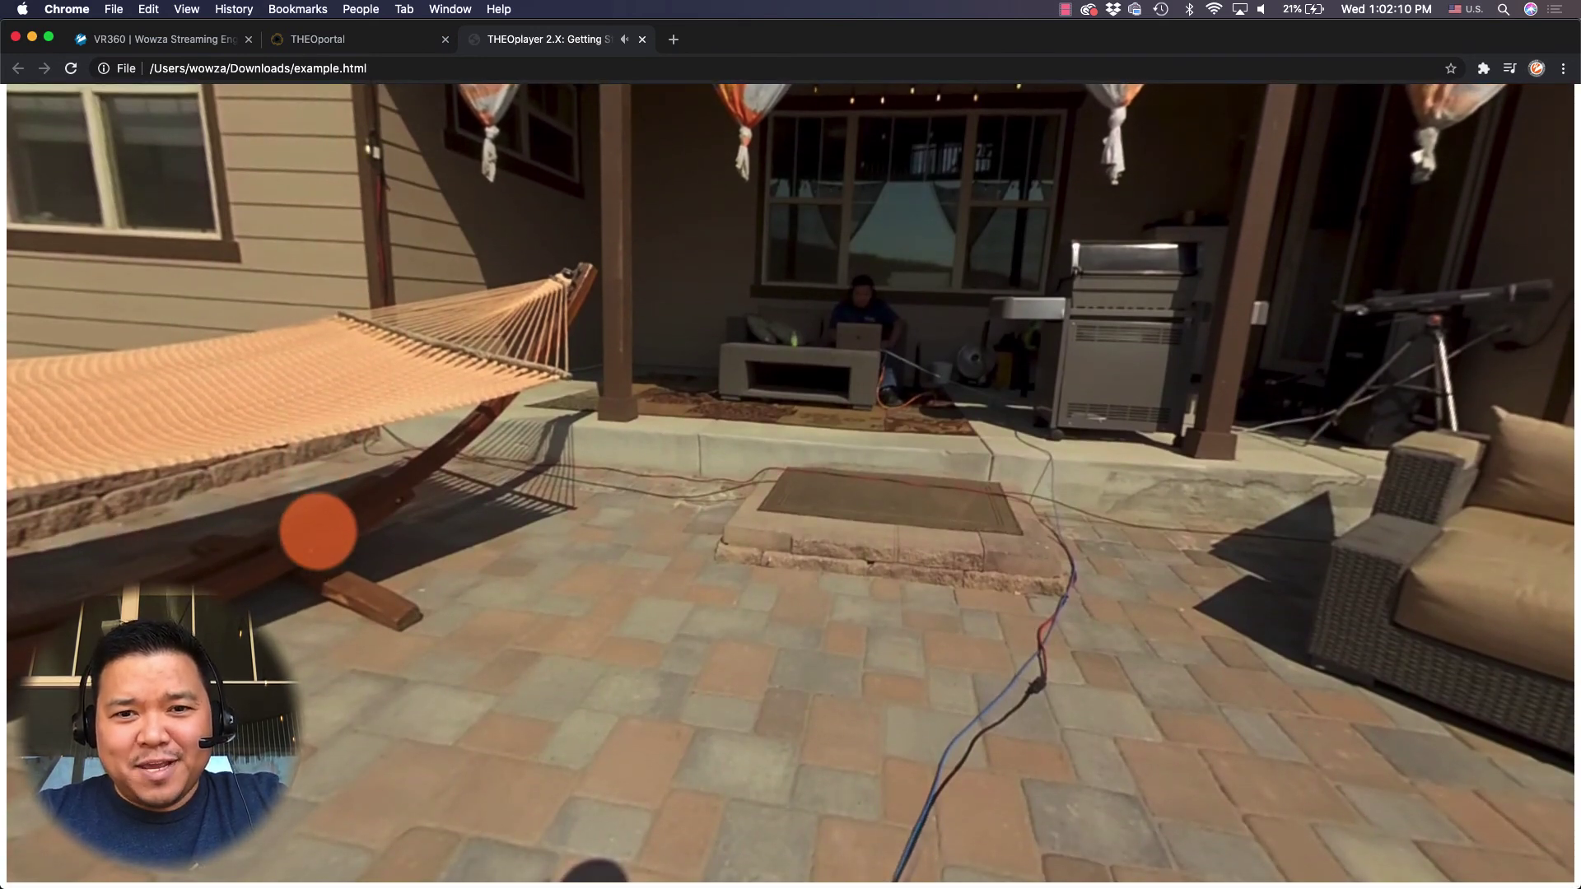
{"action": "mouse_move", "coordinate": [335, 549]}
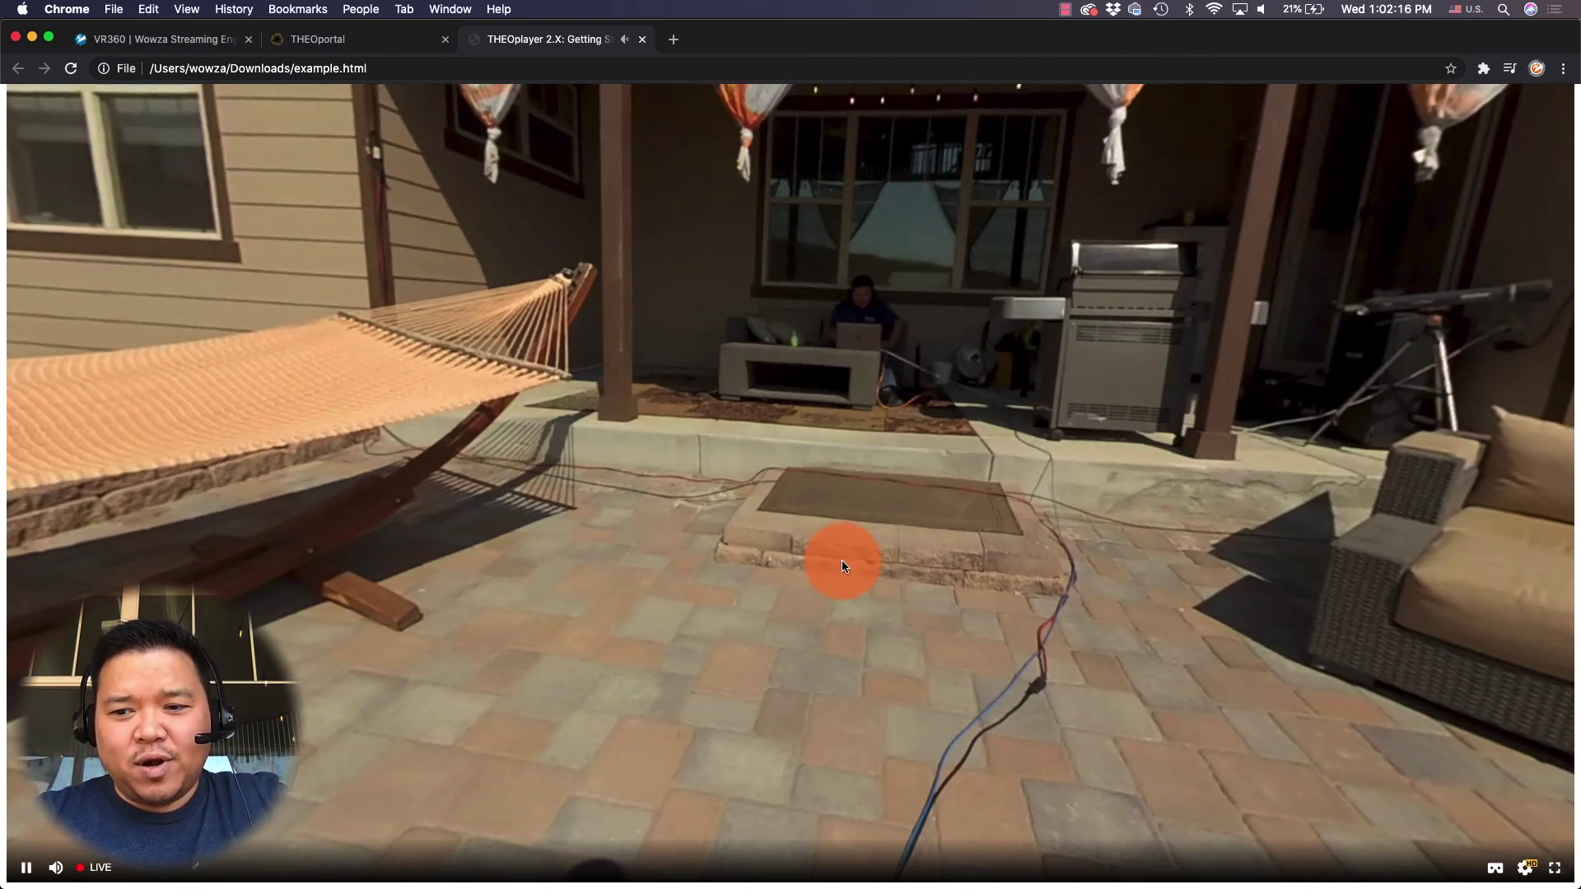
Check quality settings, then view the stream in side-by-side VR, looking toward the hillside and fence
{"action": "left_click", "coordinate": [1525, 871]}
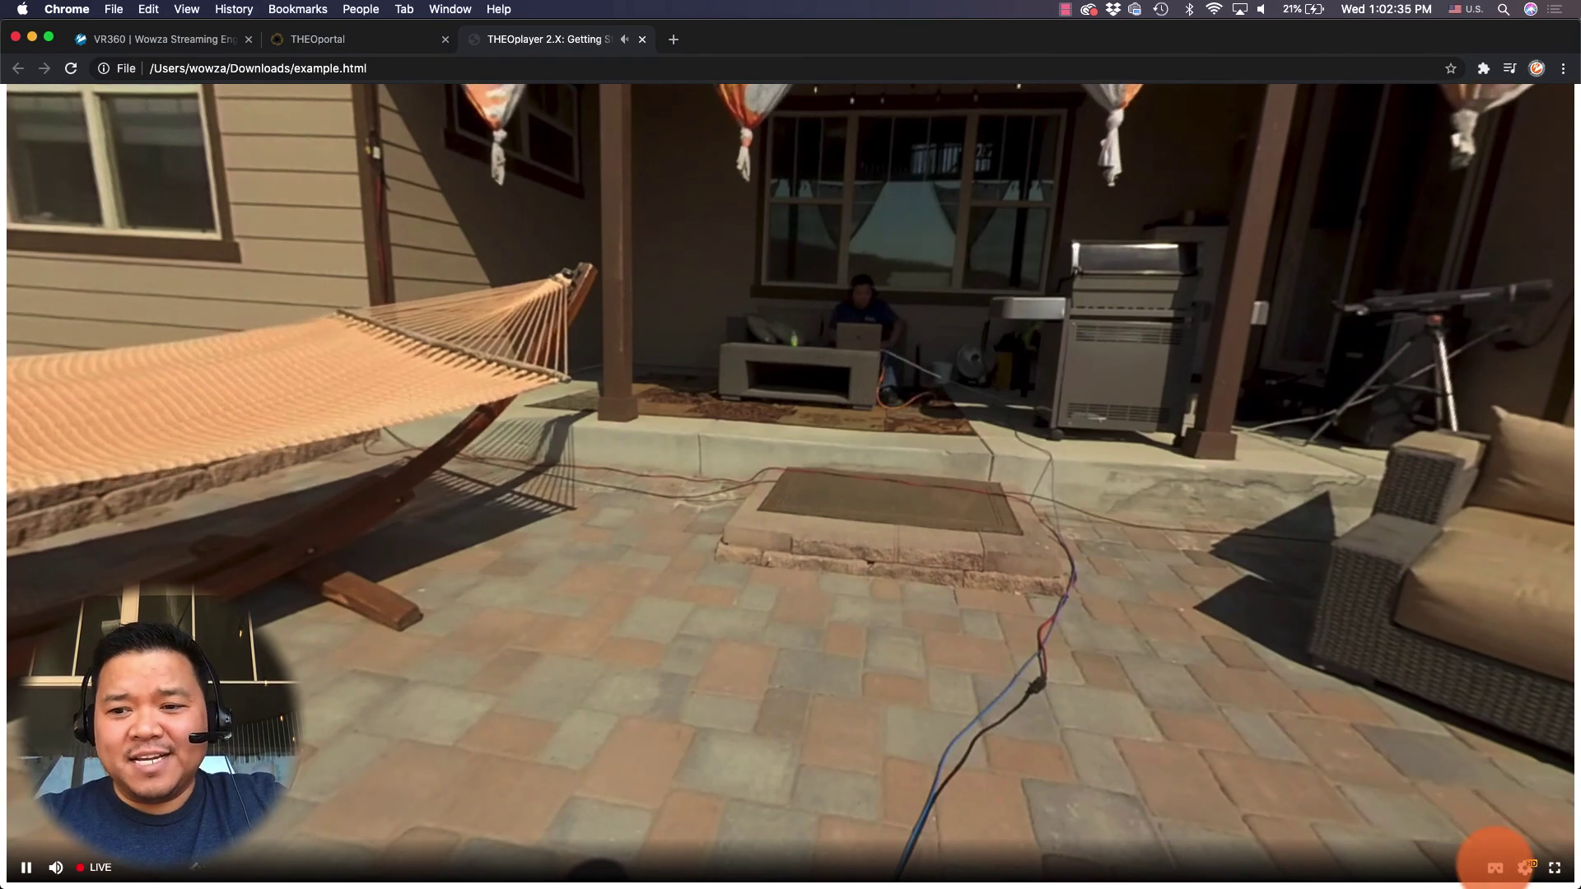
{"action": "left_click", "coordinate": [1496, 870]}
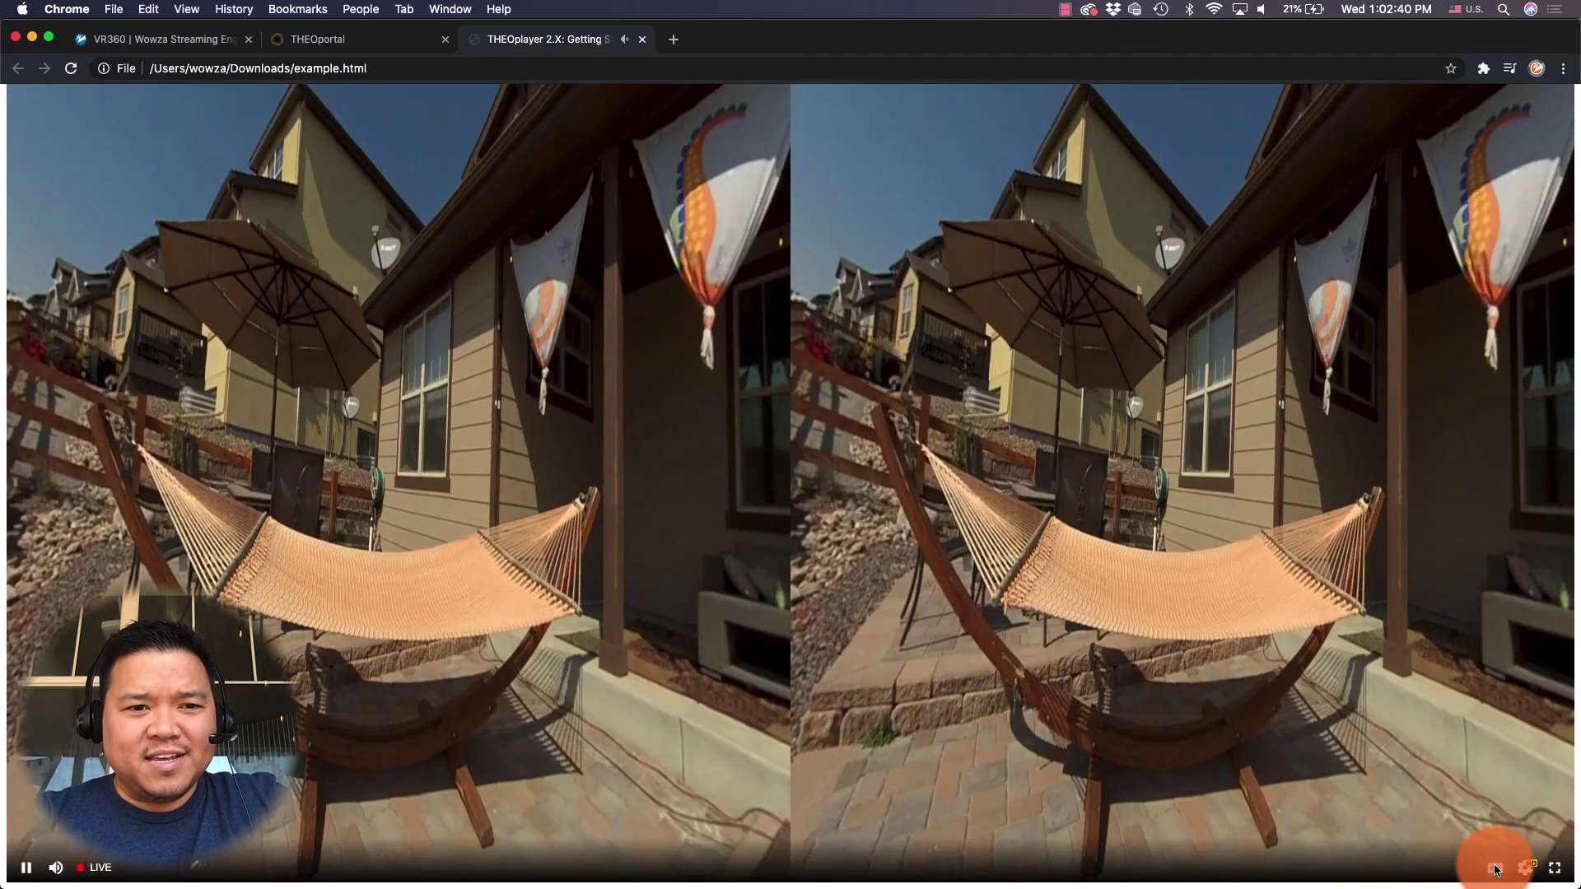
{"action": "left_click_drag", "start_coordinate": [1496, 870], "coordinate": [868, 375]}
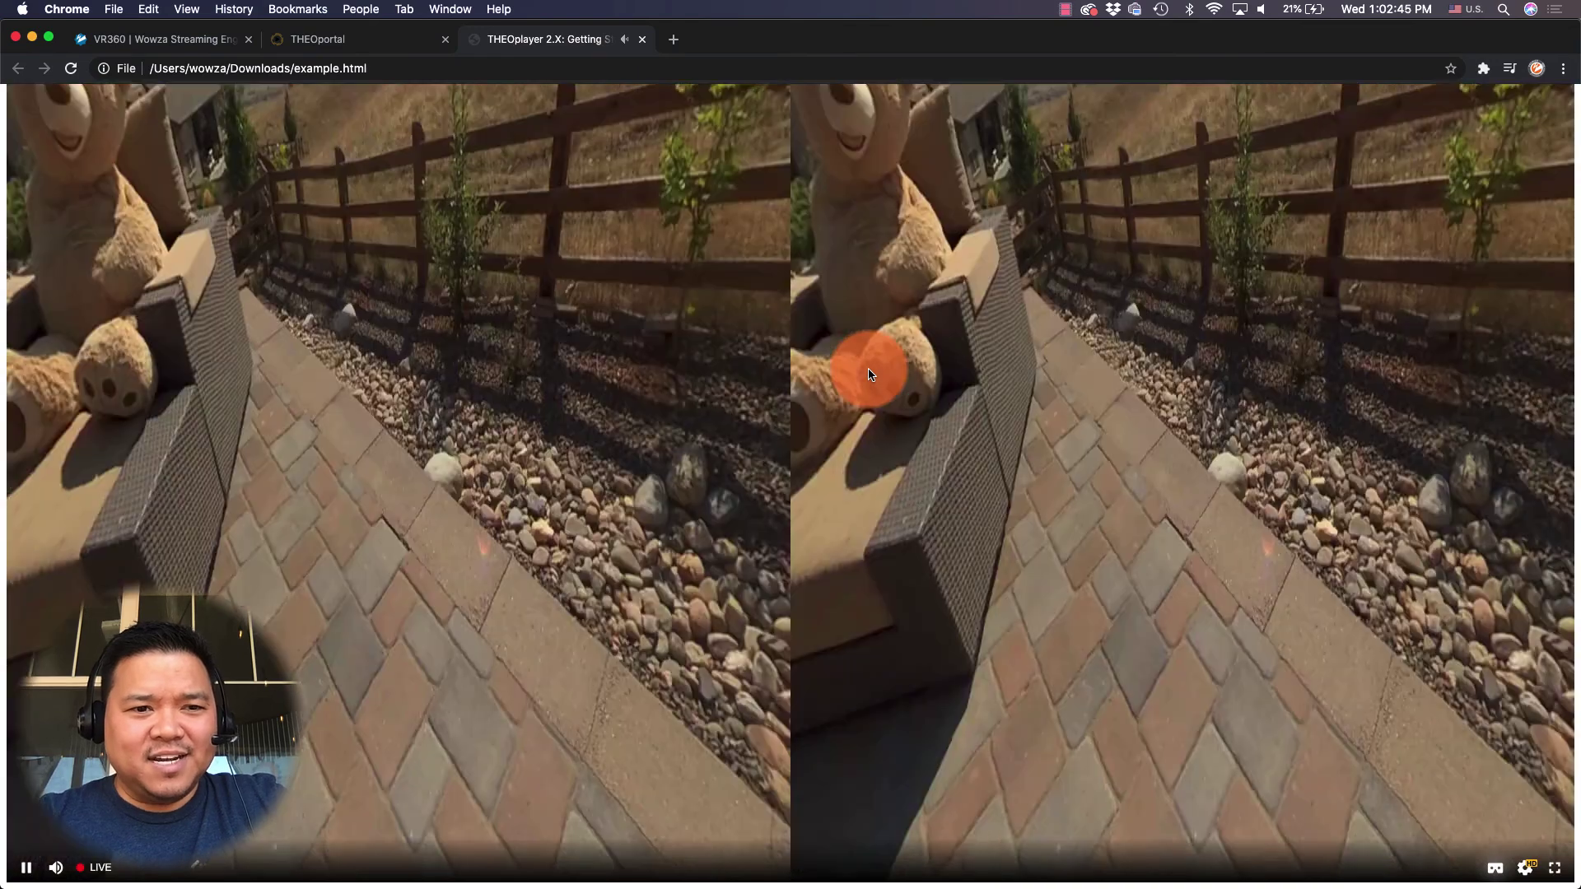